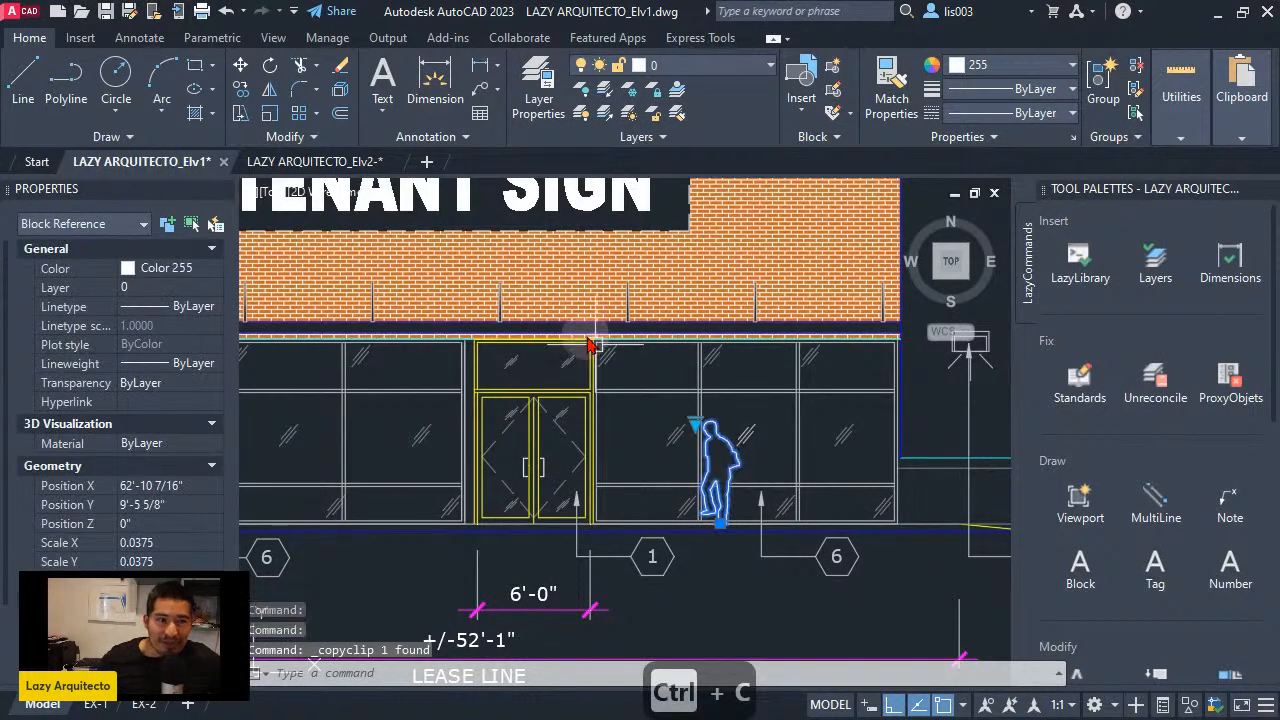
Step: Switch to the LAZY ARQUITECTO_Elv2 drawing and paste the copied person figure on the ground line beside the central brick pier
left_click(315, 161)
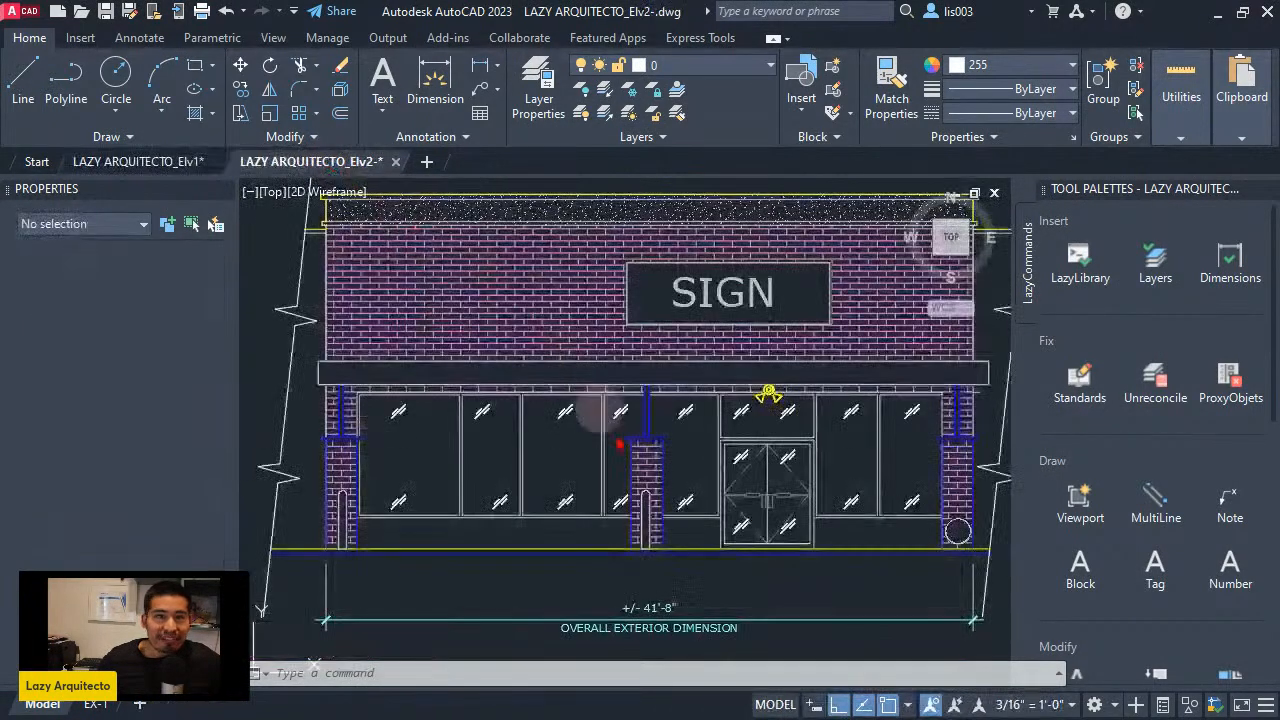
key("ctrl+v")
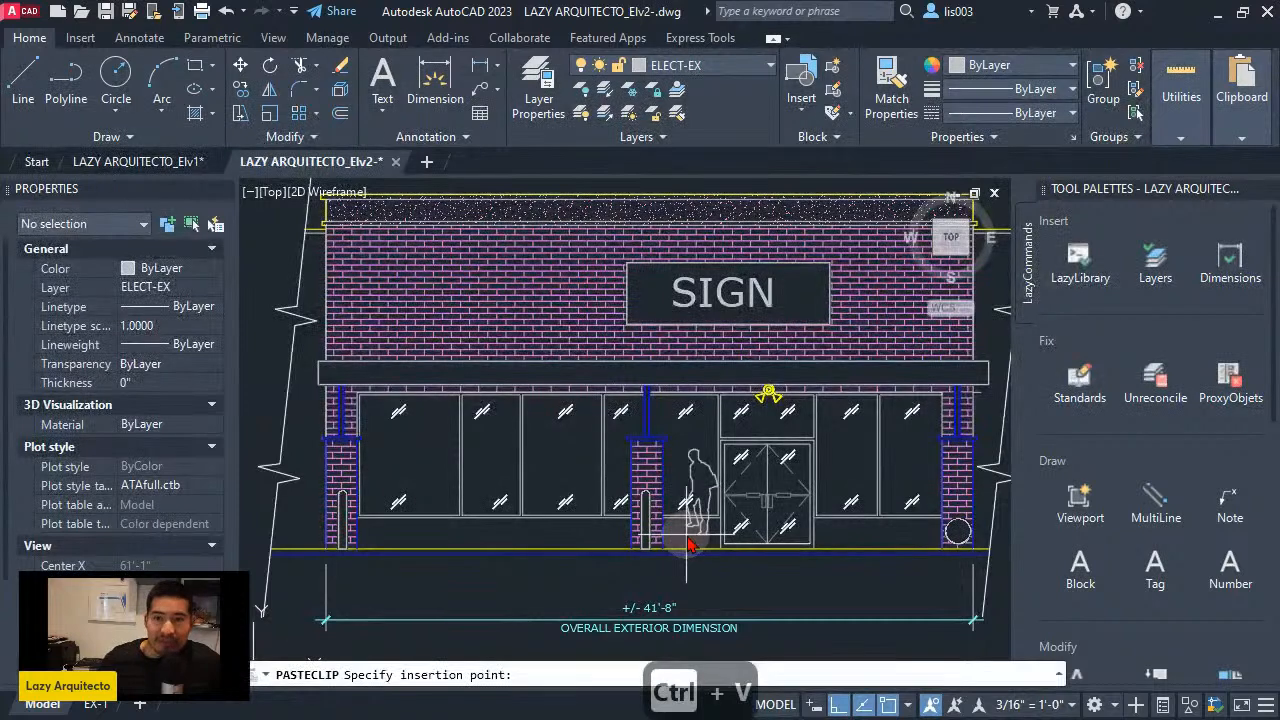
scroll(541, 551, "up", 2)
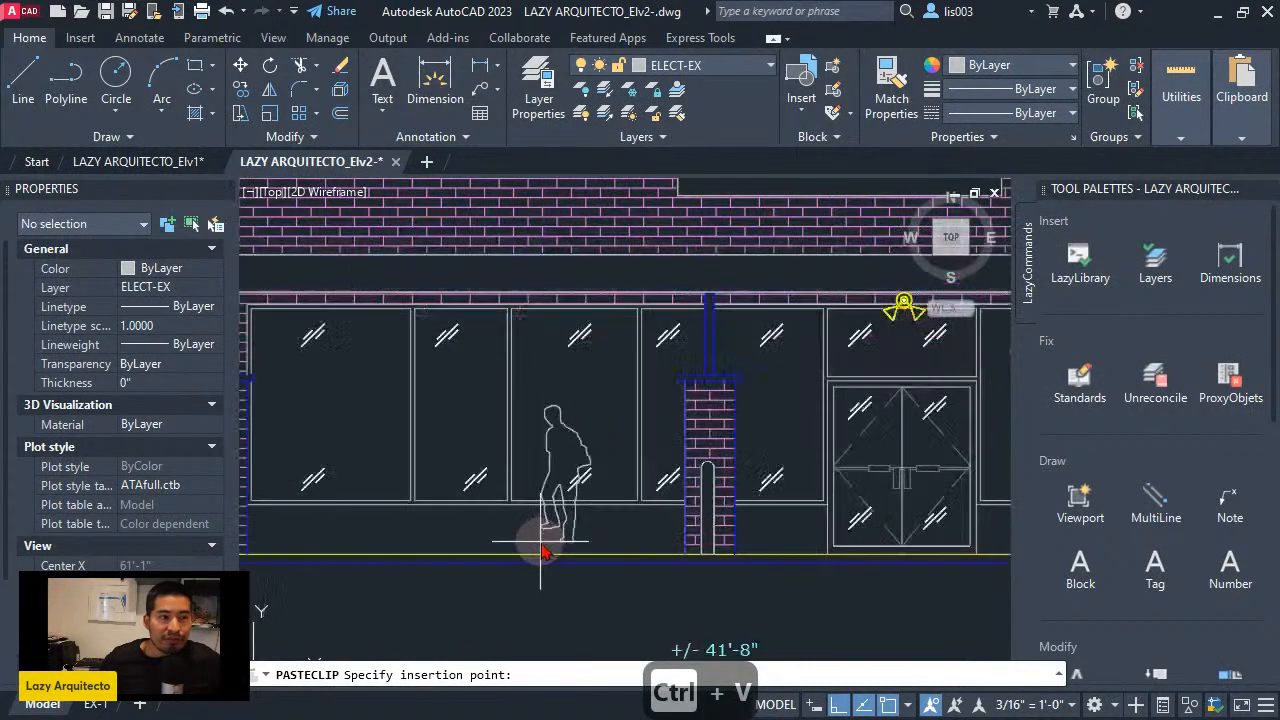
left_click(551, 549)
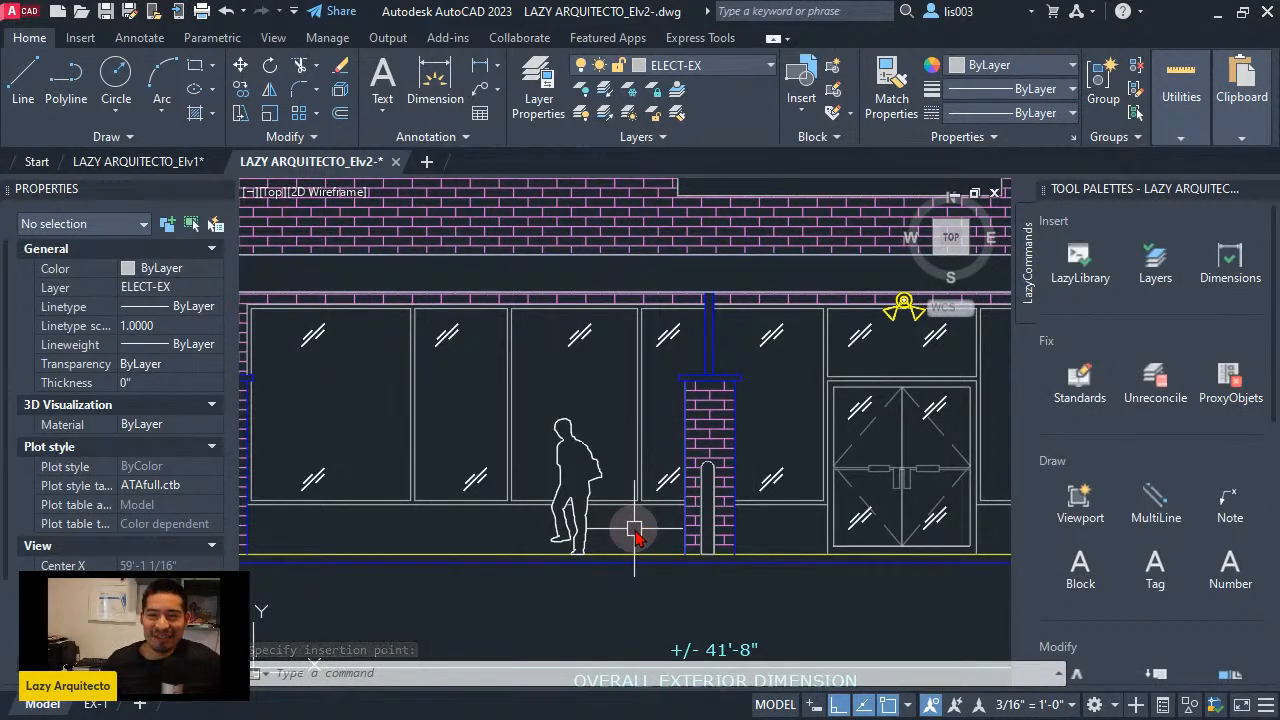
scroll(636, 535, "down", 2)
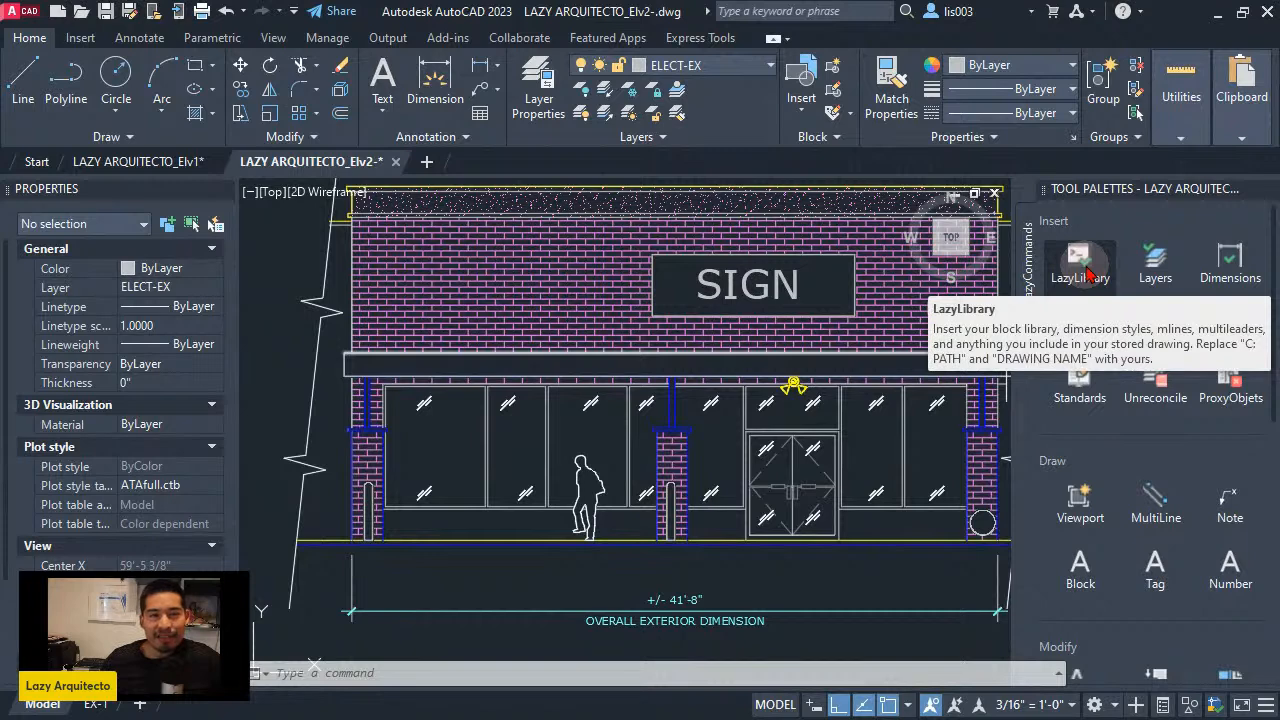
Step: Add the stored library to the drawing with LazyLibrary and preview the MYMULTILEADER style in the Multileader Style Manager
left_click(1086, 272)
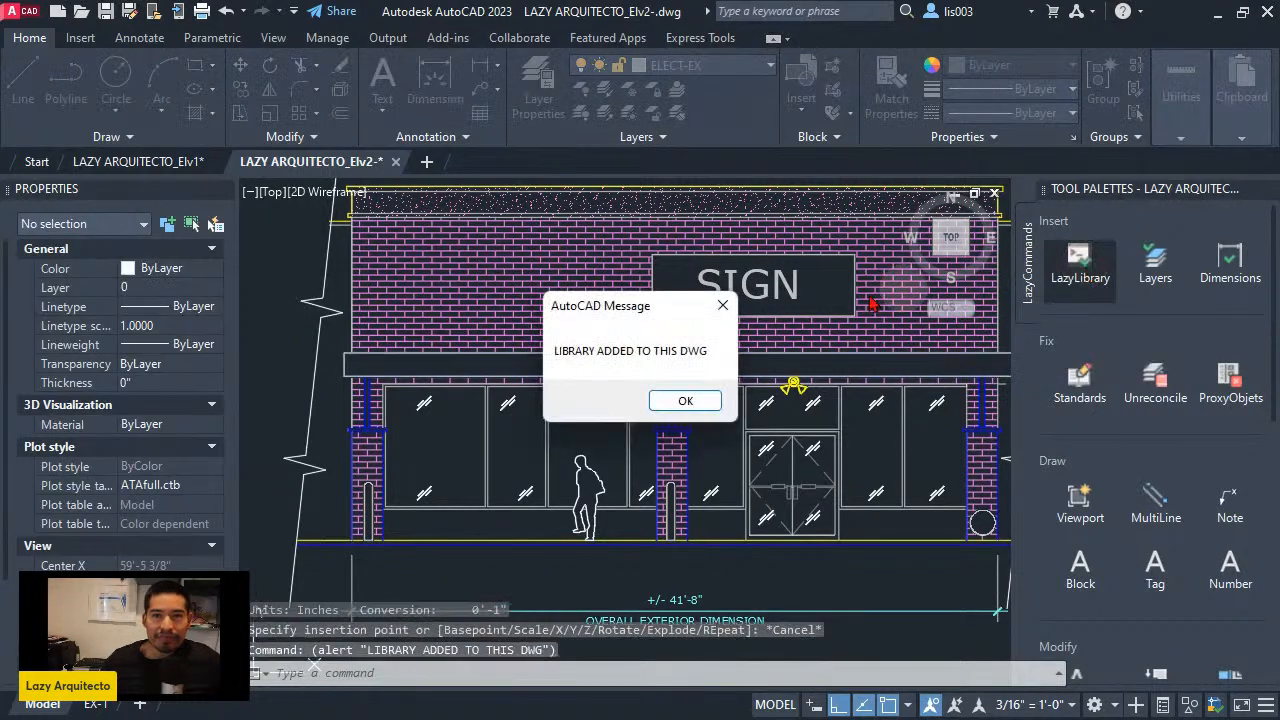
left_click(685, 402)
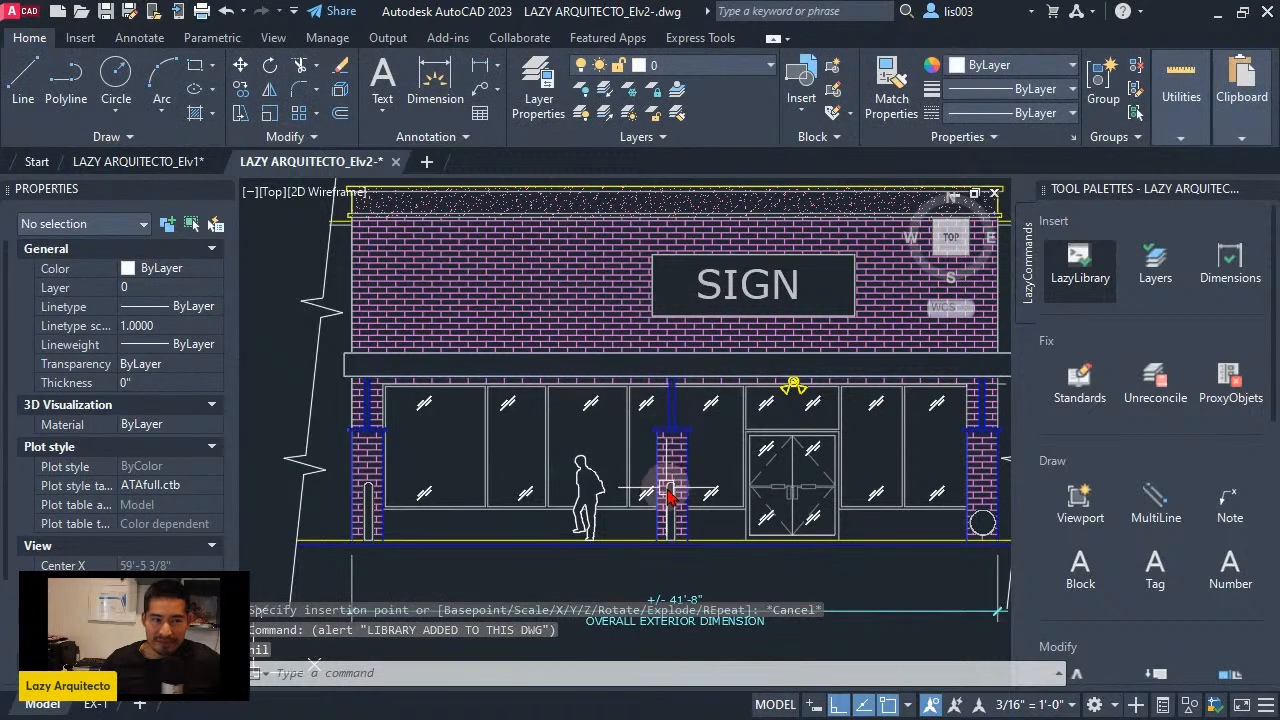
type("MLEADERSTYLE")
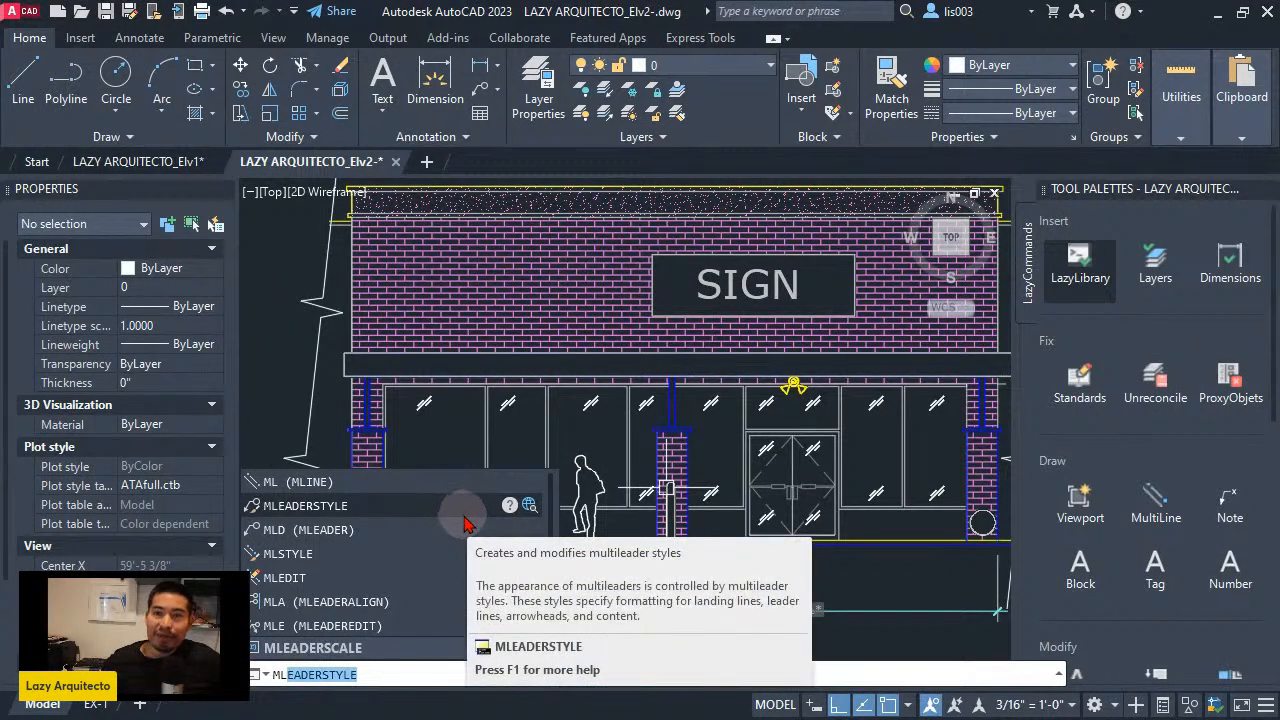
left_click(464, 518)
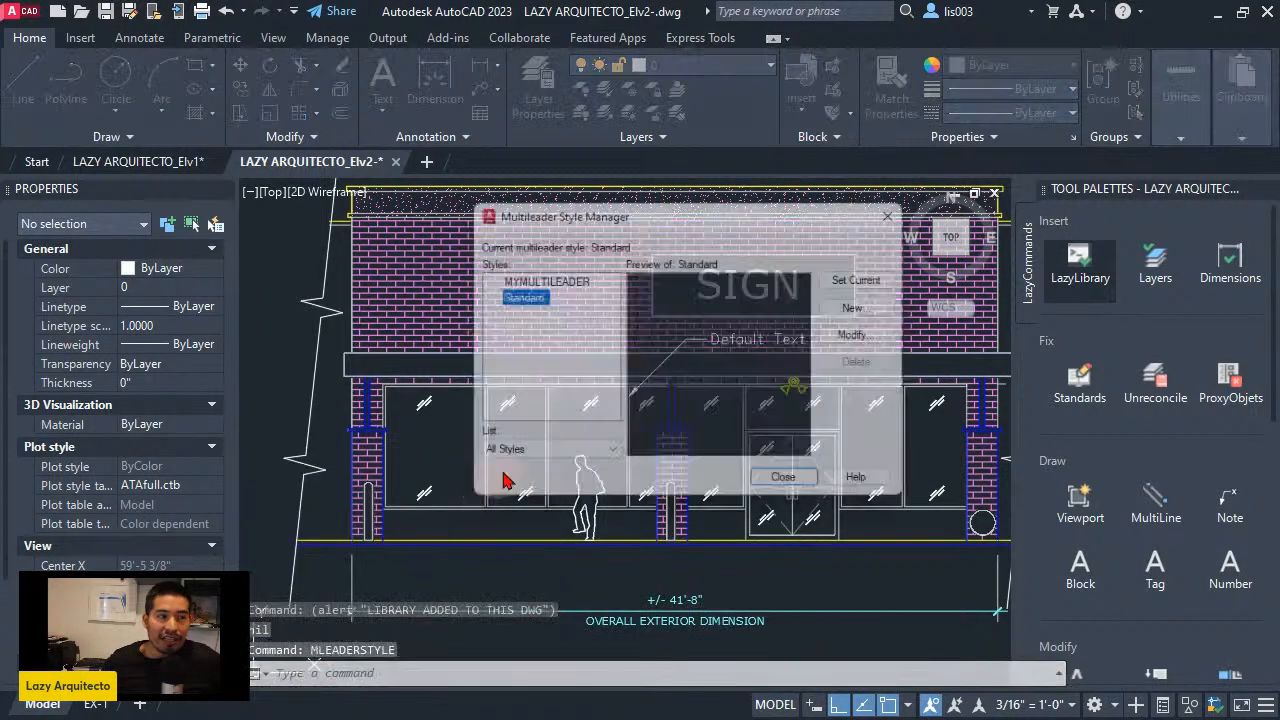
left_click(550, 281)
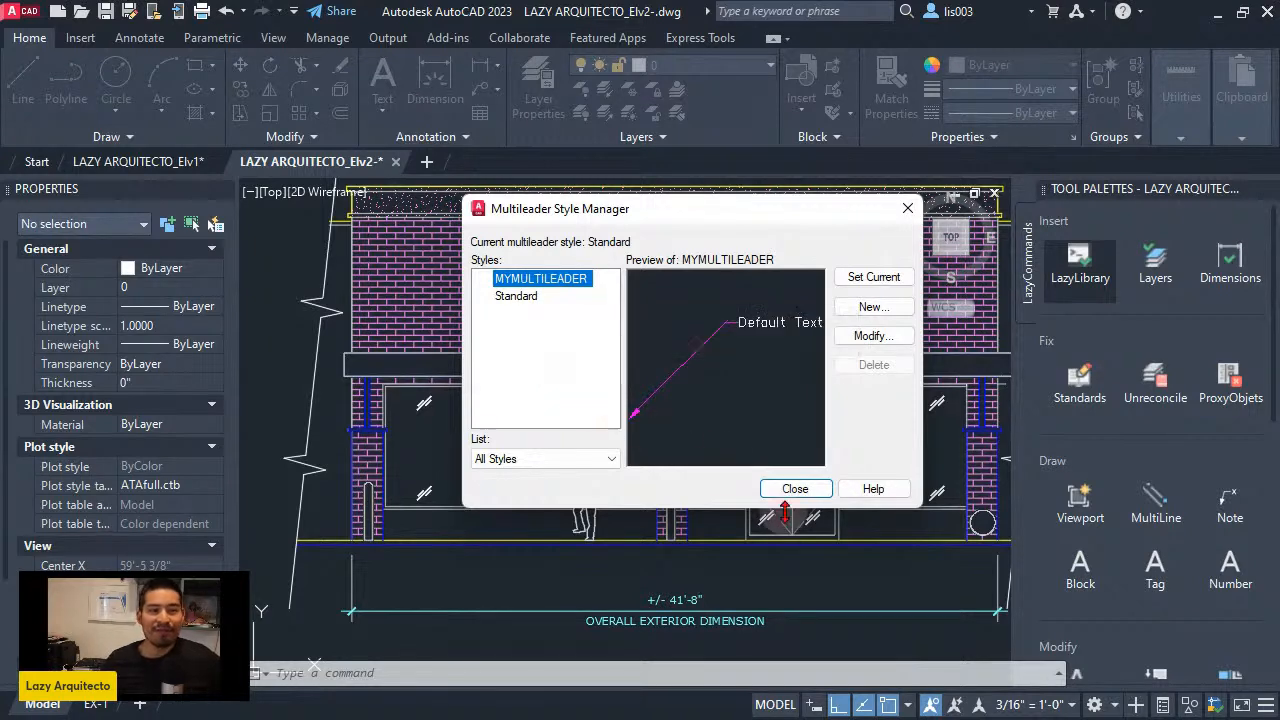
left_click(787, 490)
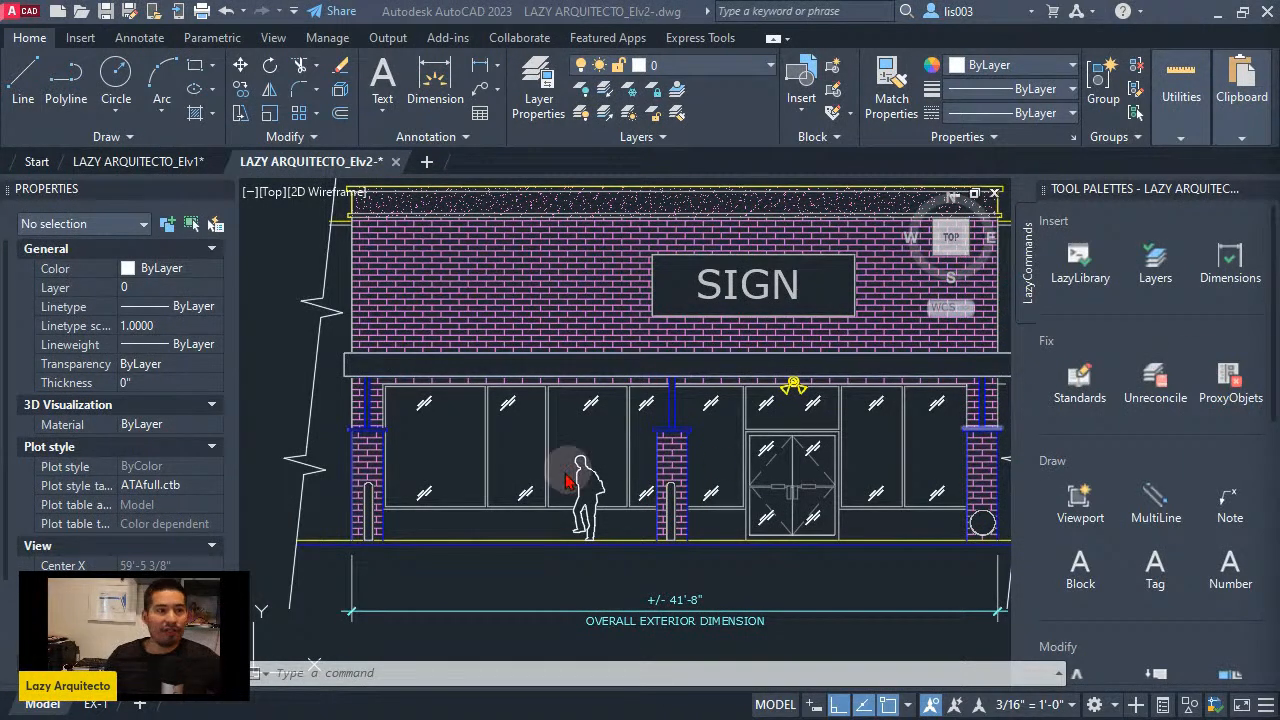
Step: Delete the pasted person figure from the Elv2 storefront and switch to the LAZY ARQUITECTO_Elv1 drawing
left_click(596, 484)
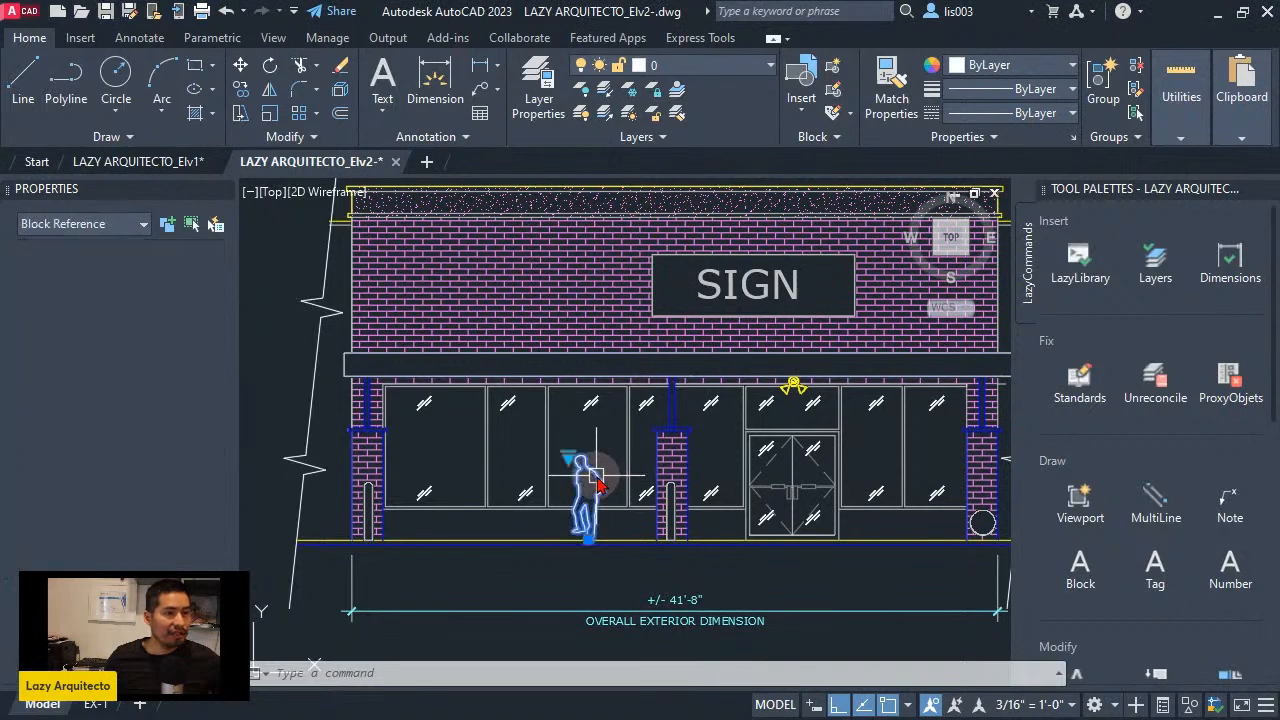
key("Delete")
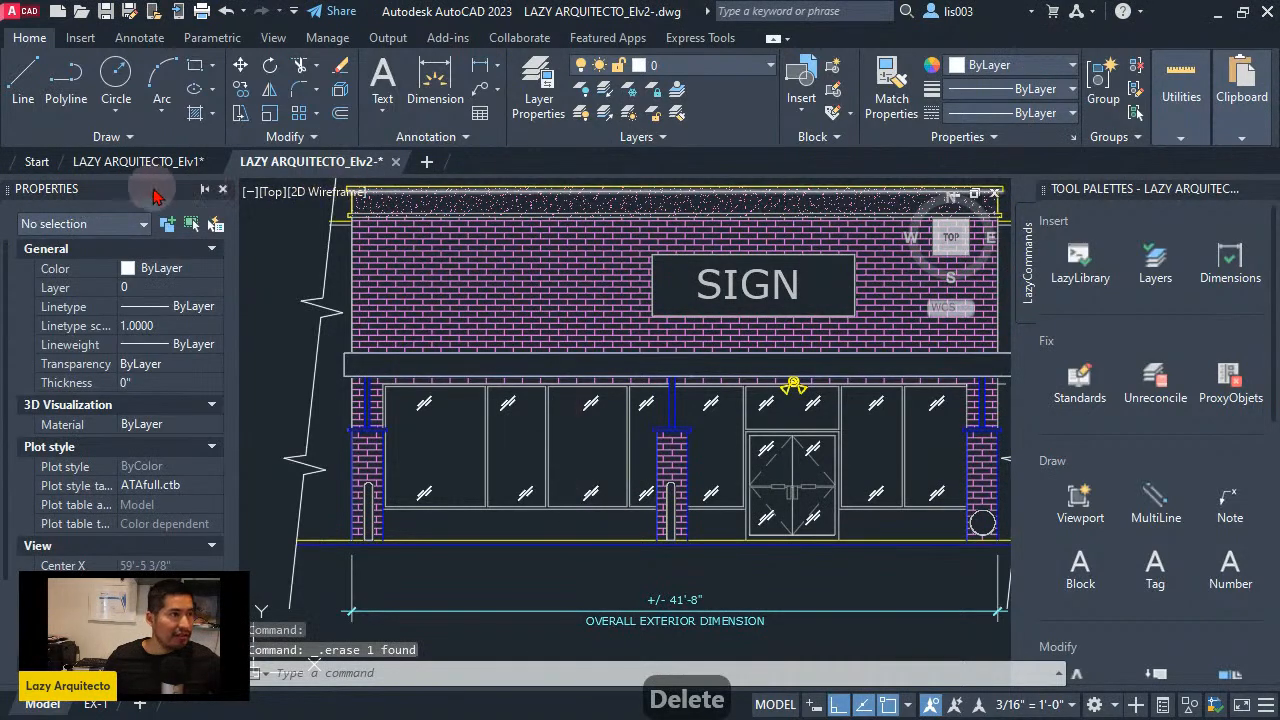
left_click(140, 161)
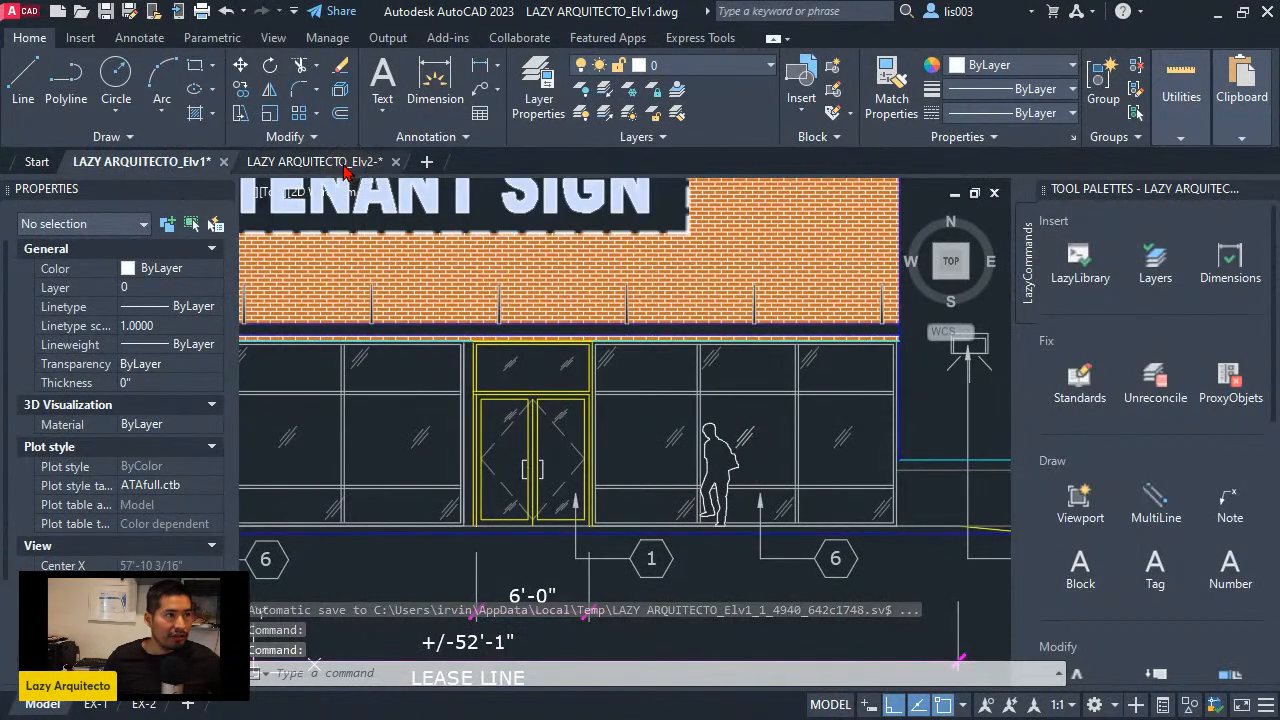
Step: Return to LAZY ARQUITECTO_Elv2 and undo the deletion, the library insertion and the pasting of the person figure
key("ctrl+Tab")
key("ctrl+z")
key("ctrl+z")
key("ctrl+z")
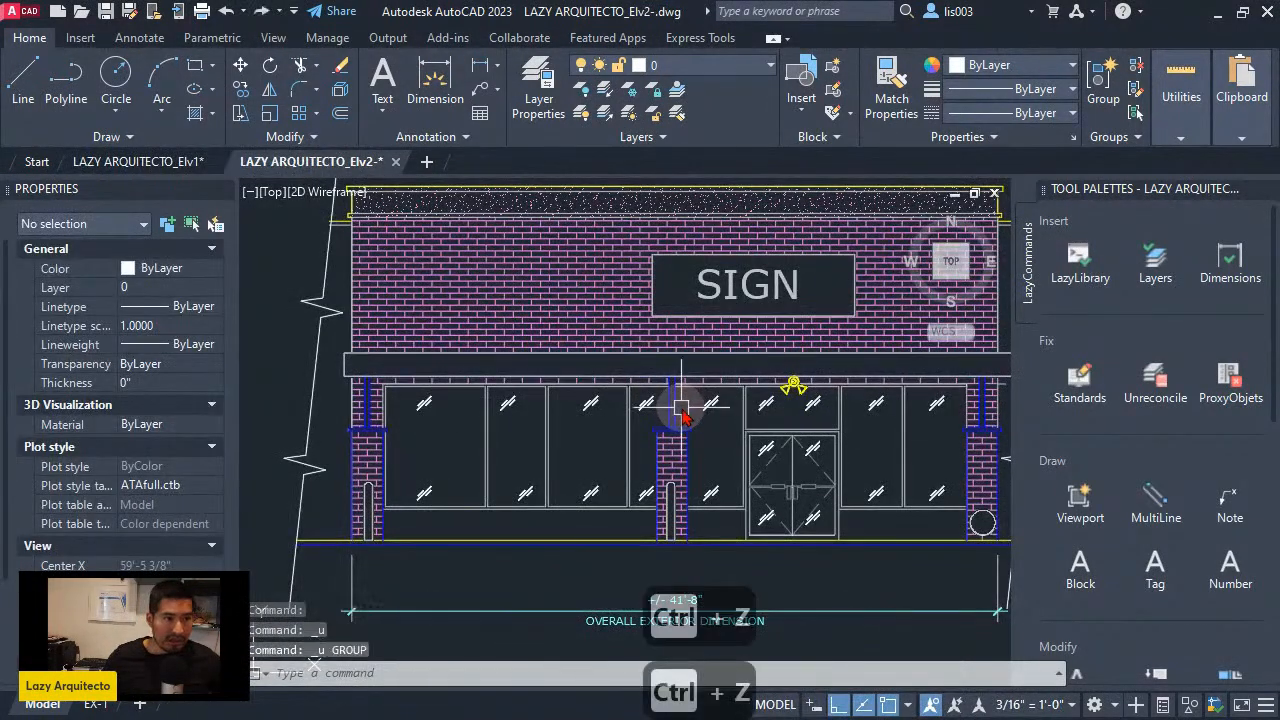
key("ctrl+z")
key("ctrl+z")
key("ctrl+z")
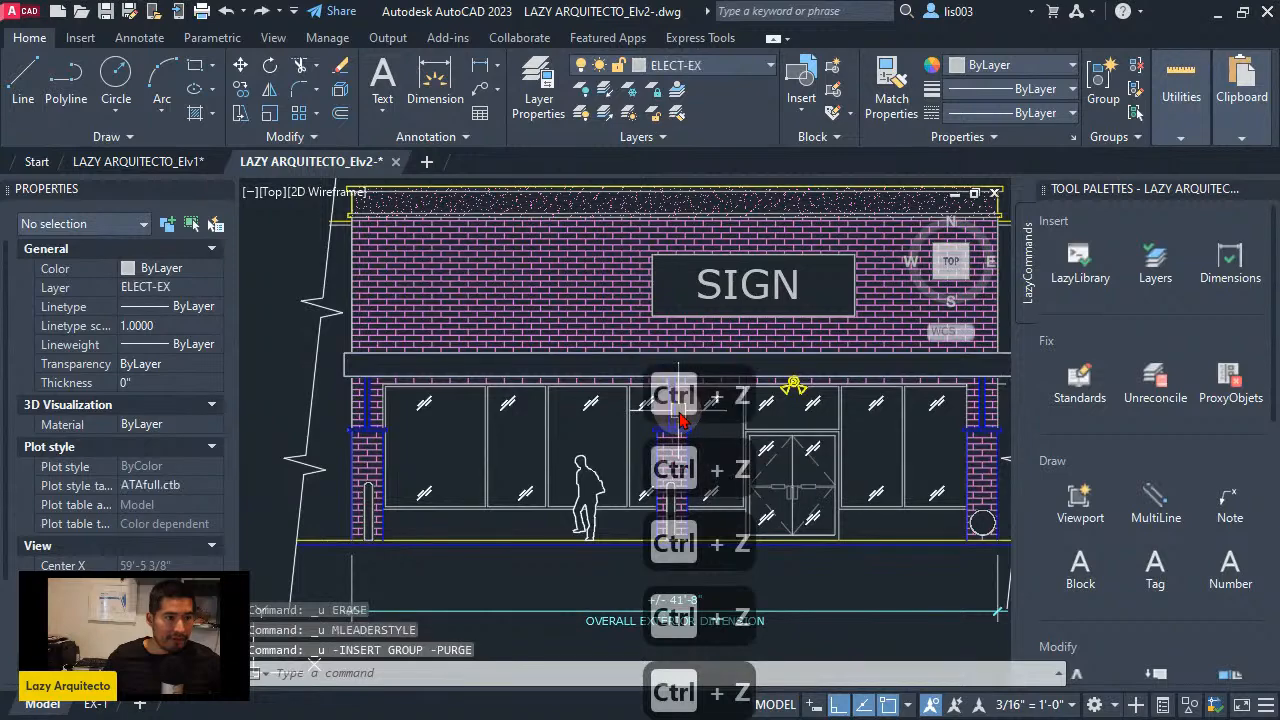
key("ctrl+z")
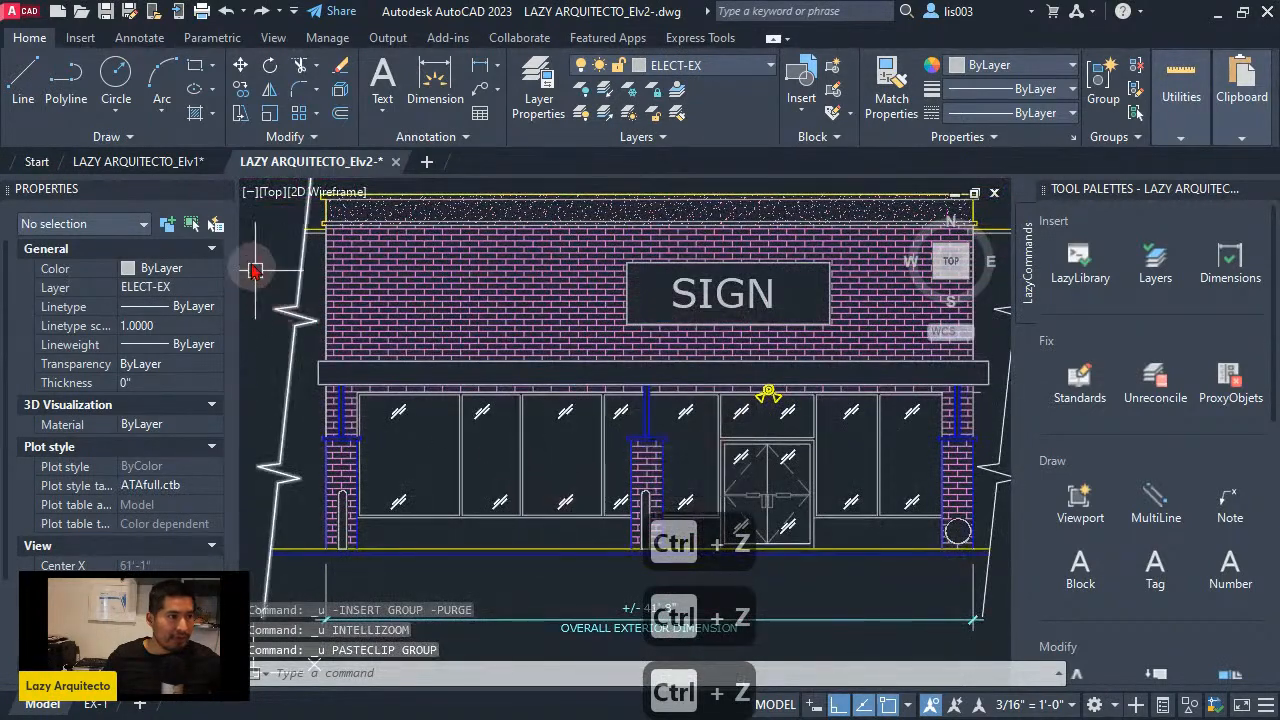
Step: Copy the person block standing by the storefront windows in the LAZY ARQUITECTO_Elv1 drawing
left_click(172, 162)
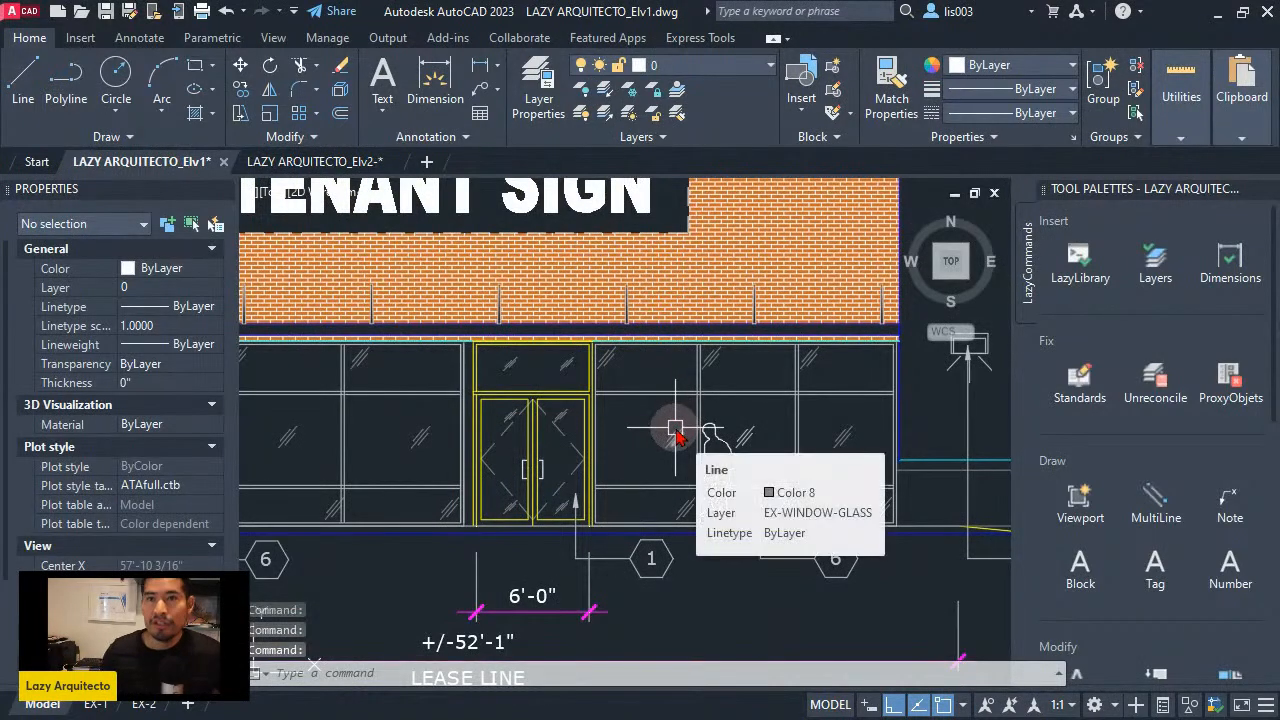
scroll(675, 435, "down", 4)
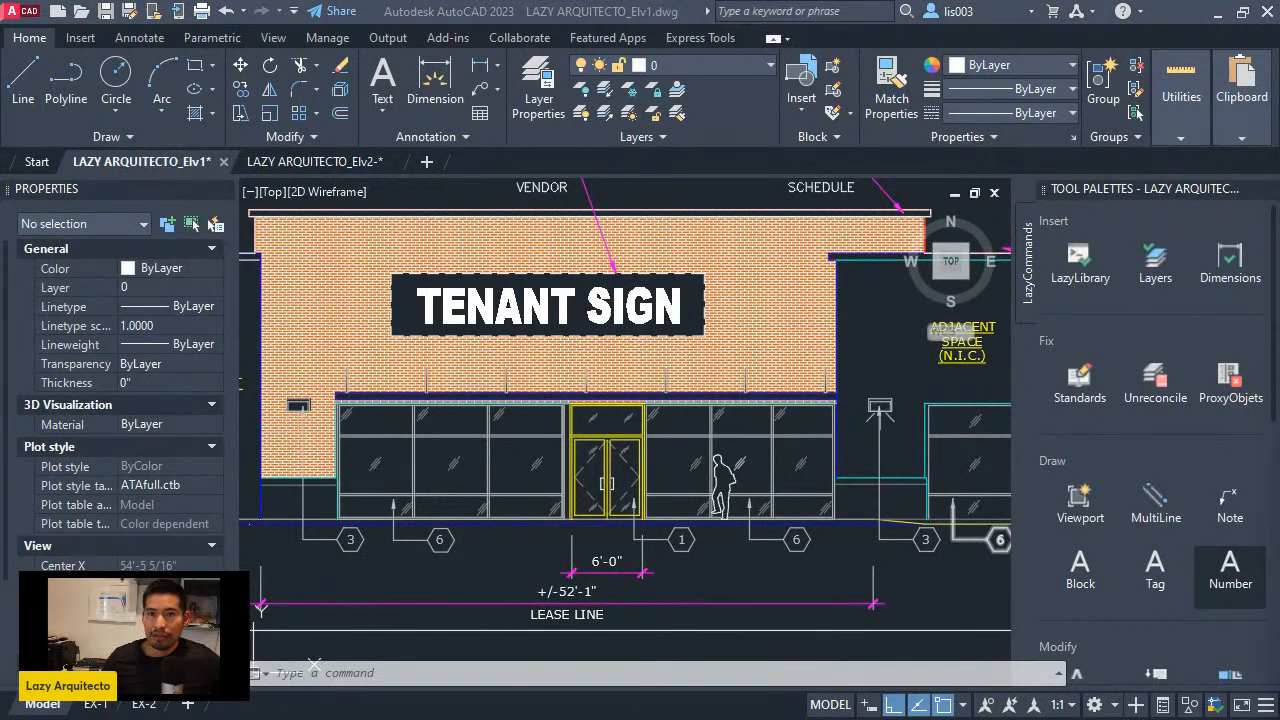
left_click(1080, 568)
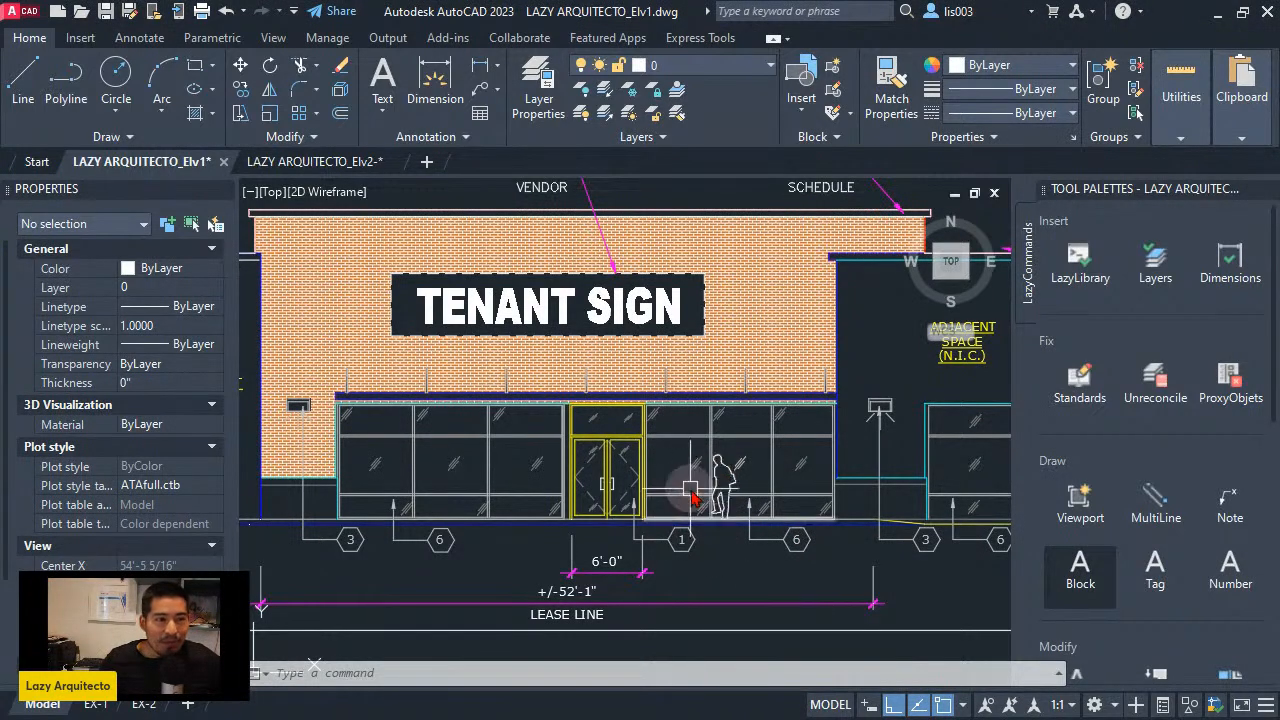
left_click(728, 485)
scroll(749, 489, "up", 2)
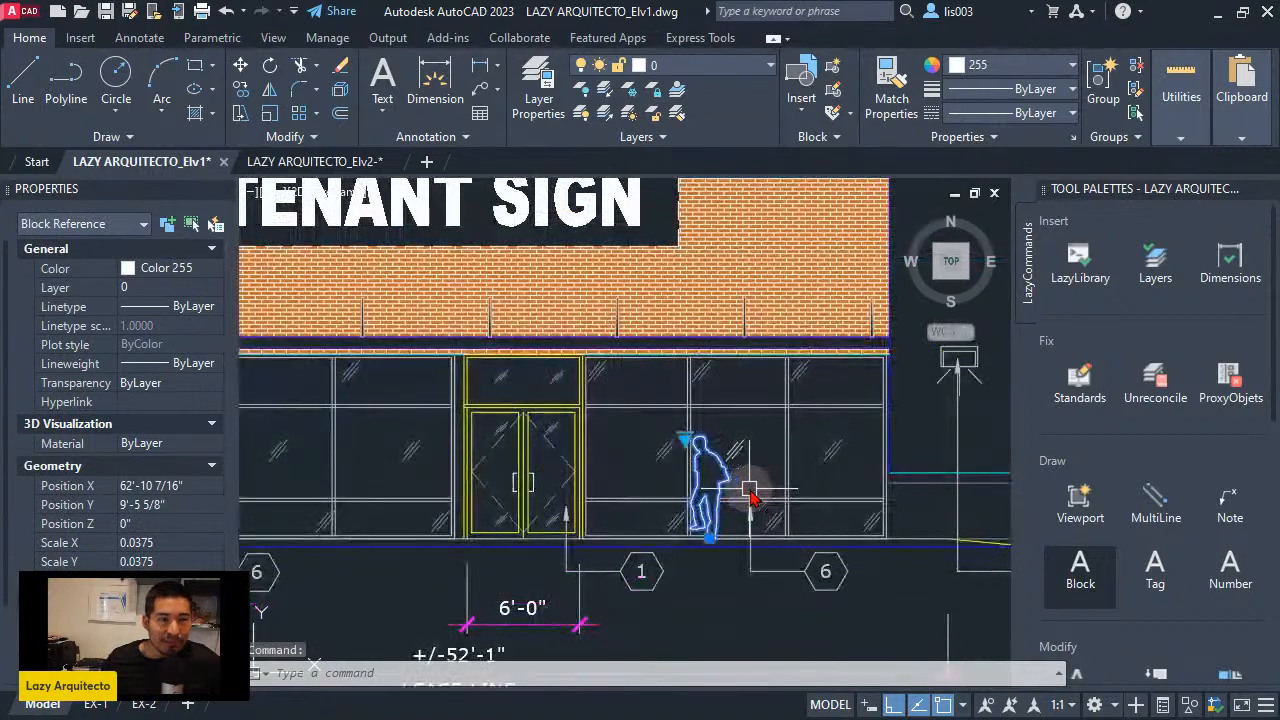
key("ctrl+c")
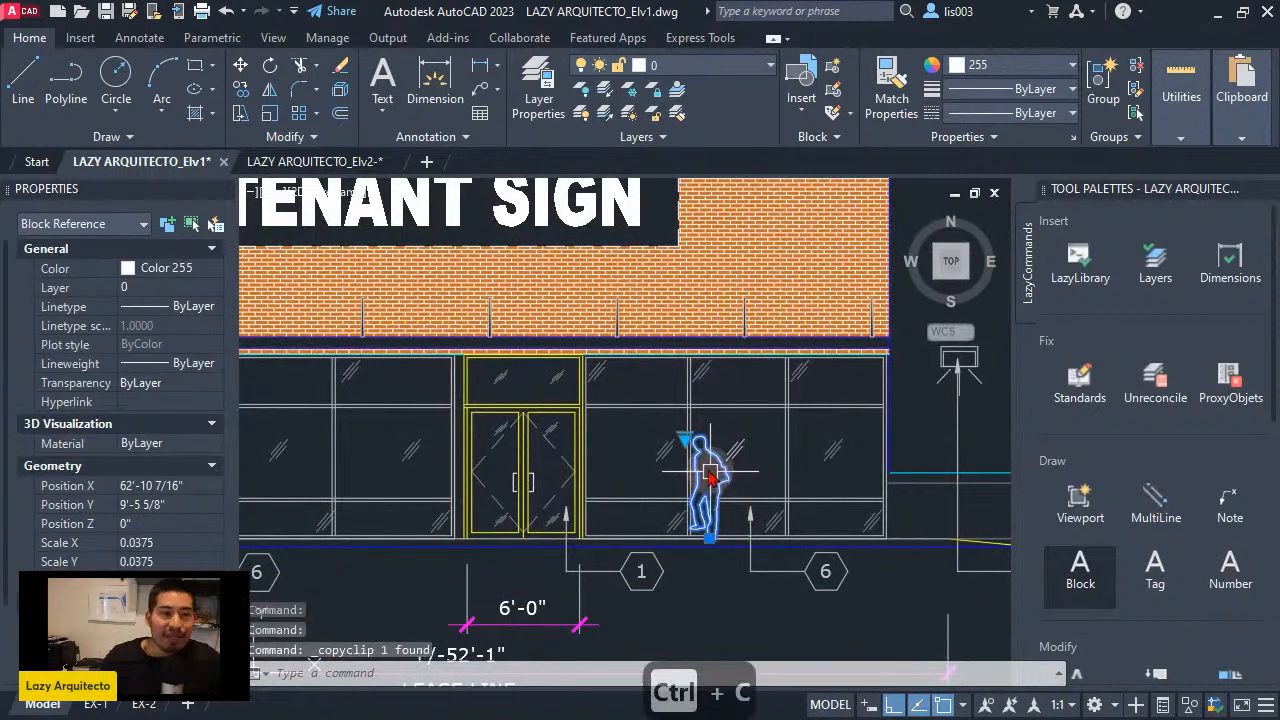
scroll(517, 294, "down", 1)
Step: Paste the person block into LAZY ARQUITECTO_Elv2, standing on the ground line to the left of the central brick pier
left_click(315, 161)
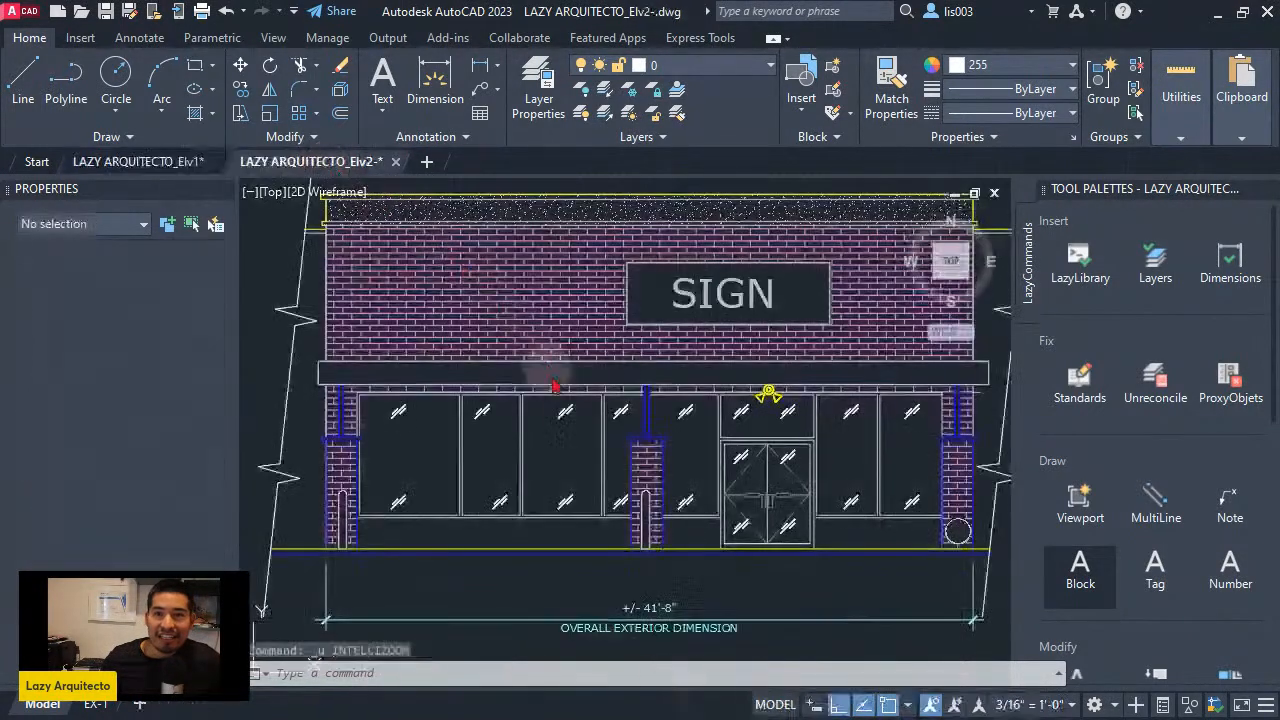
key("ctrl+v")
left_click(652, 547)
key("ctrl+v")
scroll(566, 540, "up", 2)
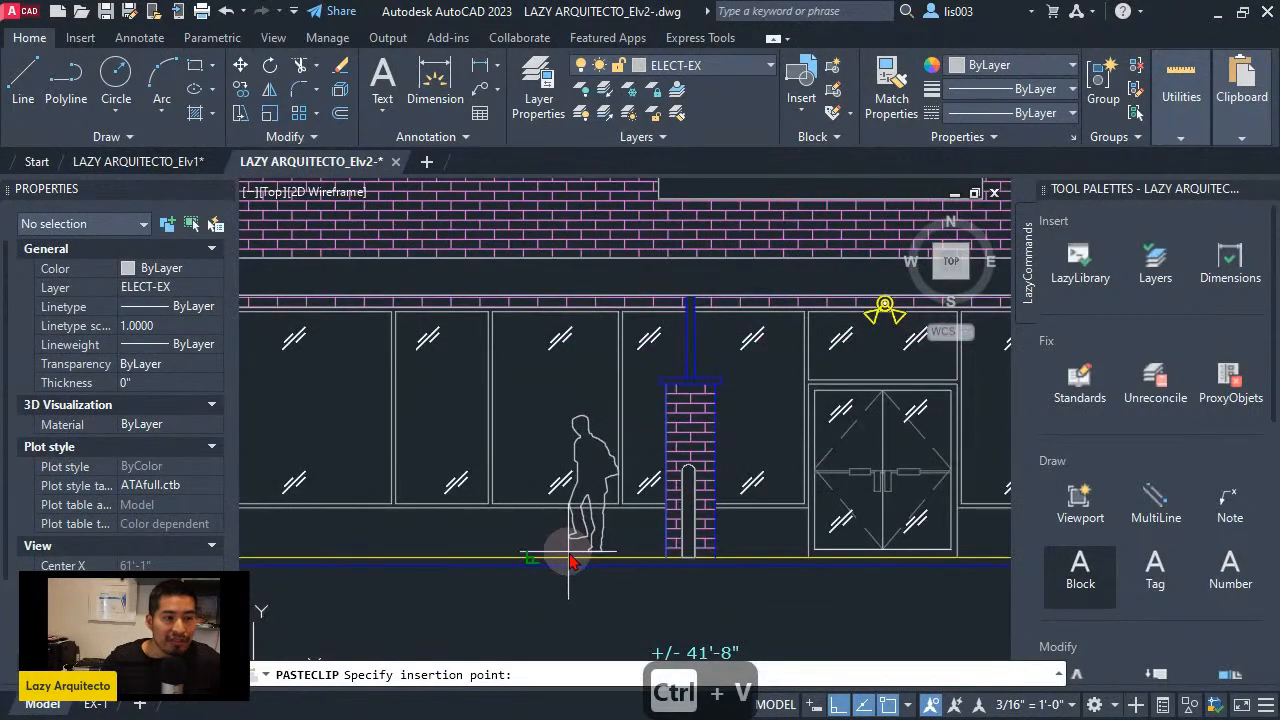
left_click(568, 558)
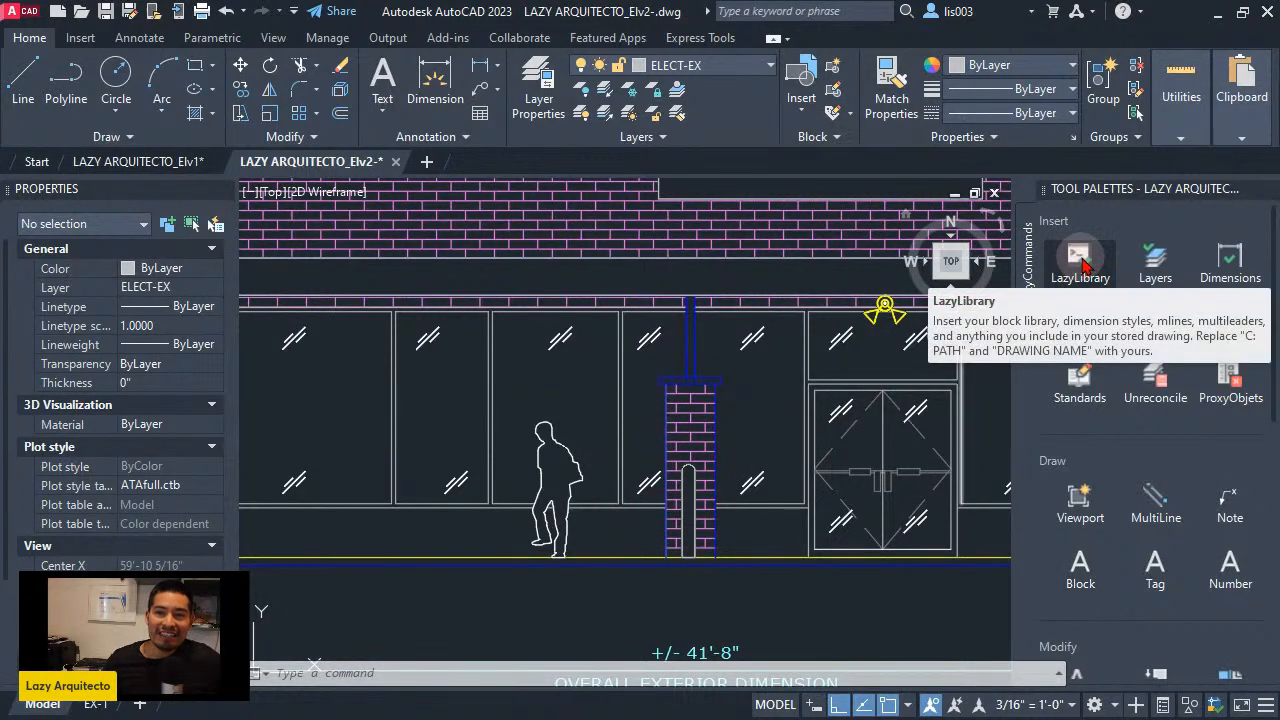
Step: Load the stored library into this drawing using LazyLibrary, and check the MYMULTILEADER style in the Multileader Style Manager
left_click(1080, 262)
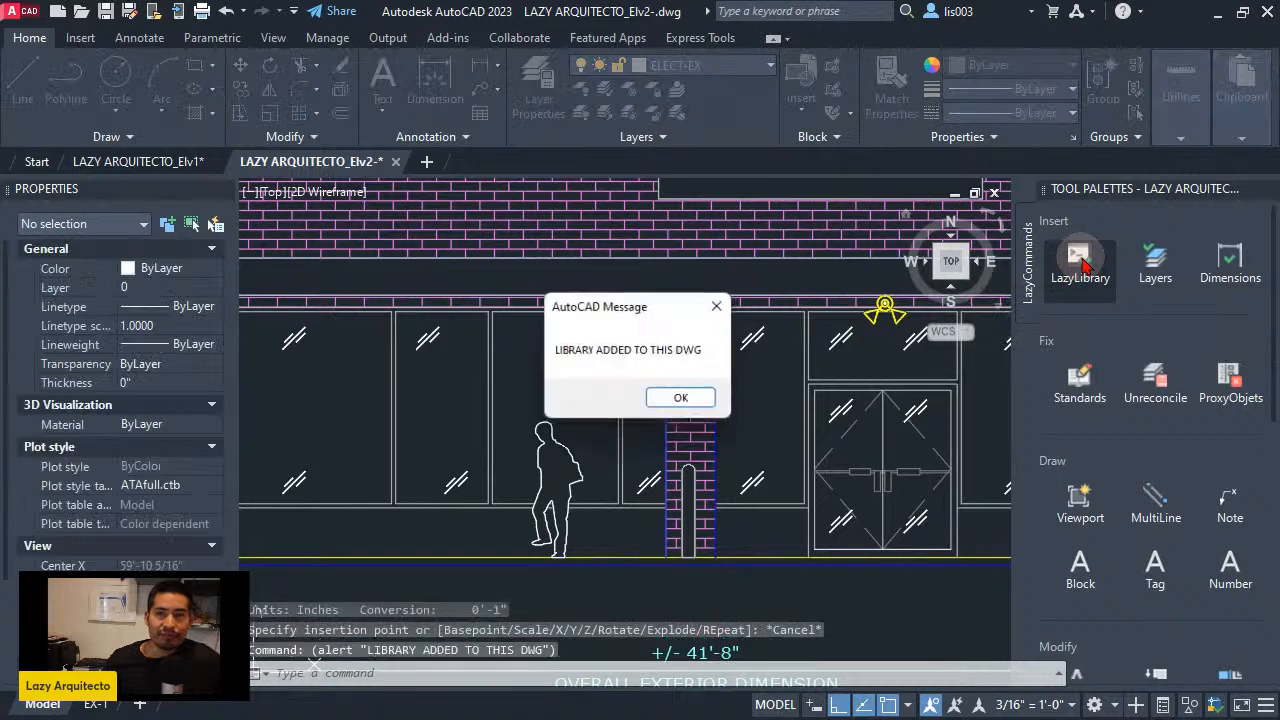
left_click(685, 401)
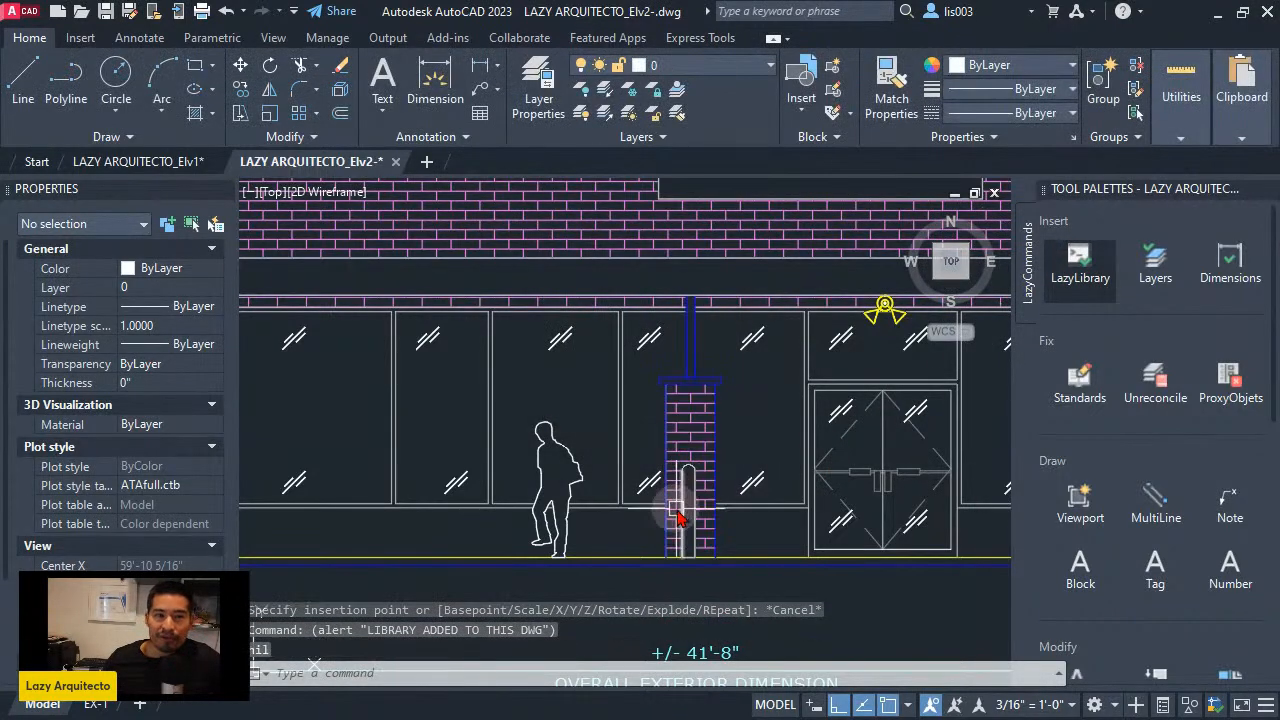
type("ml")
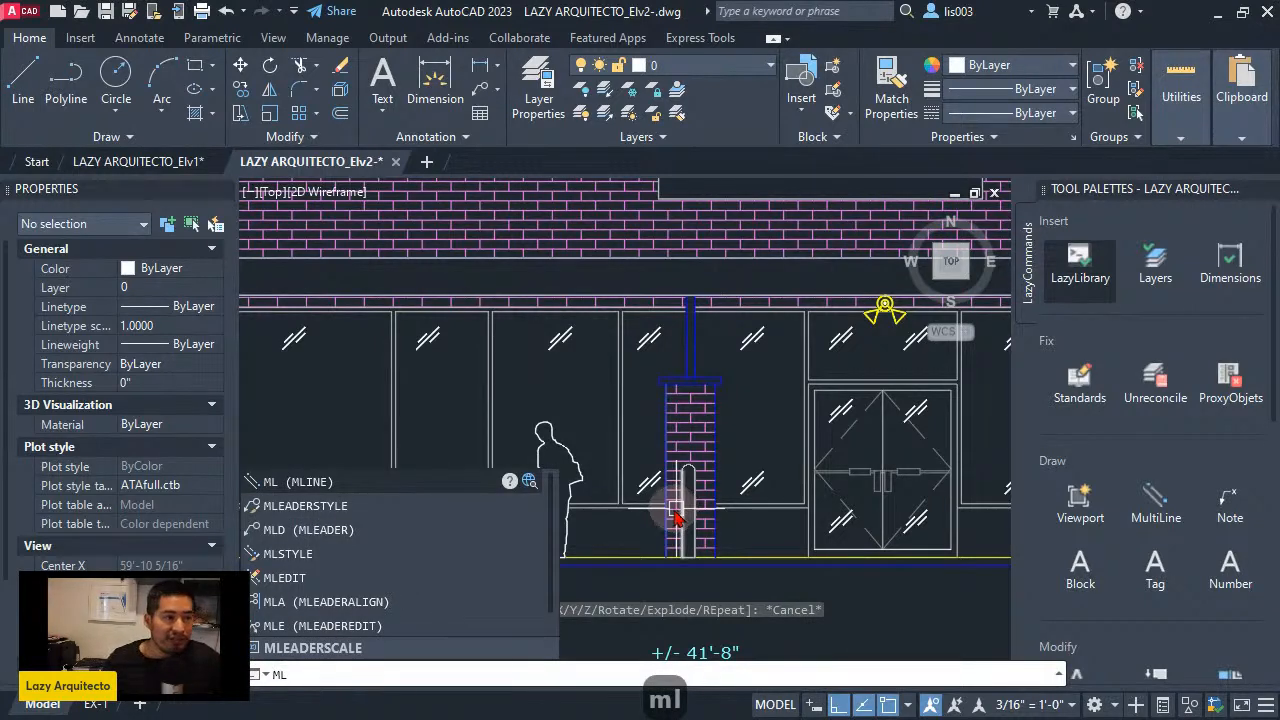
left_click(400, 513)
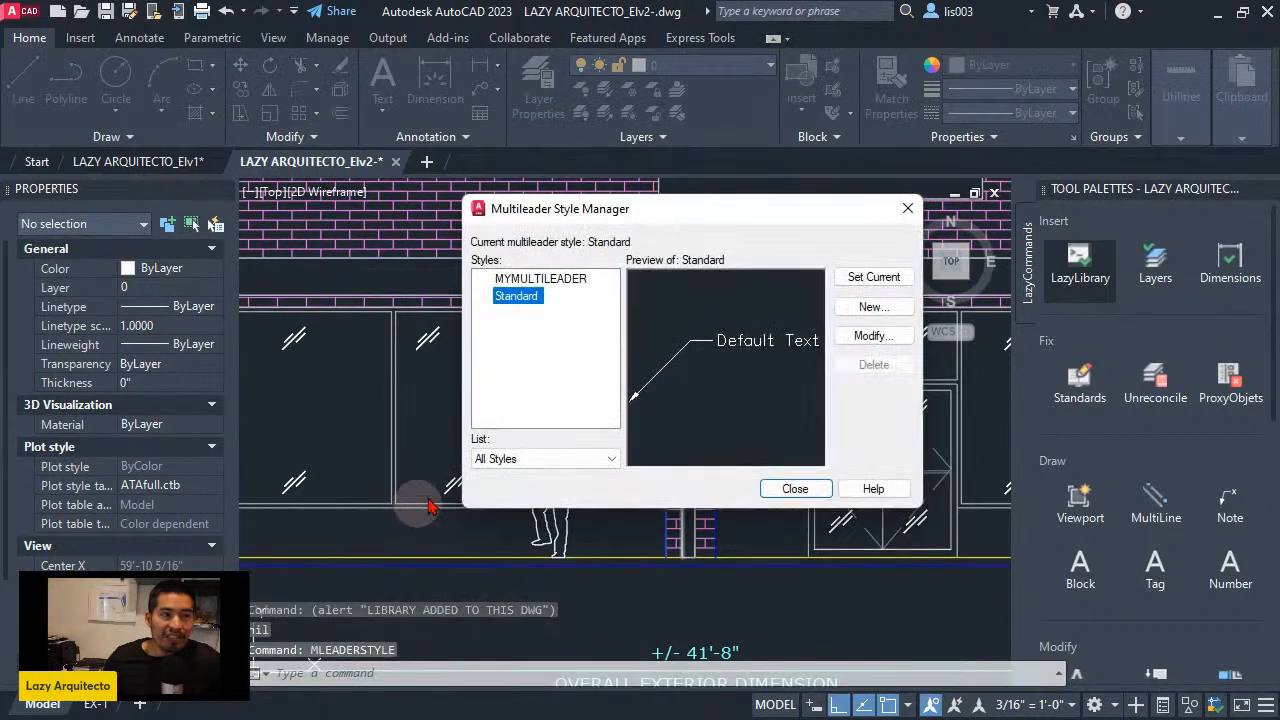
left_click(556, 281)
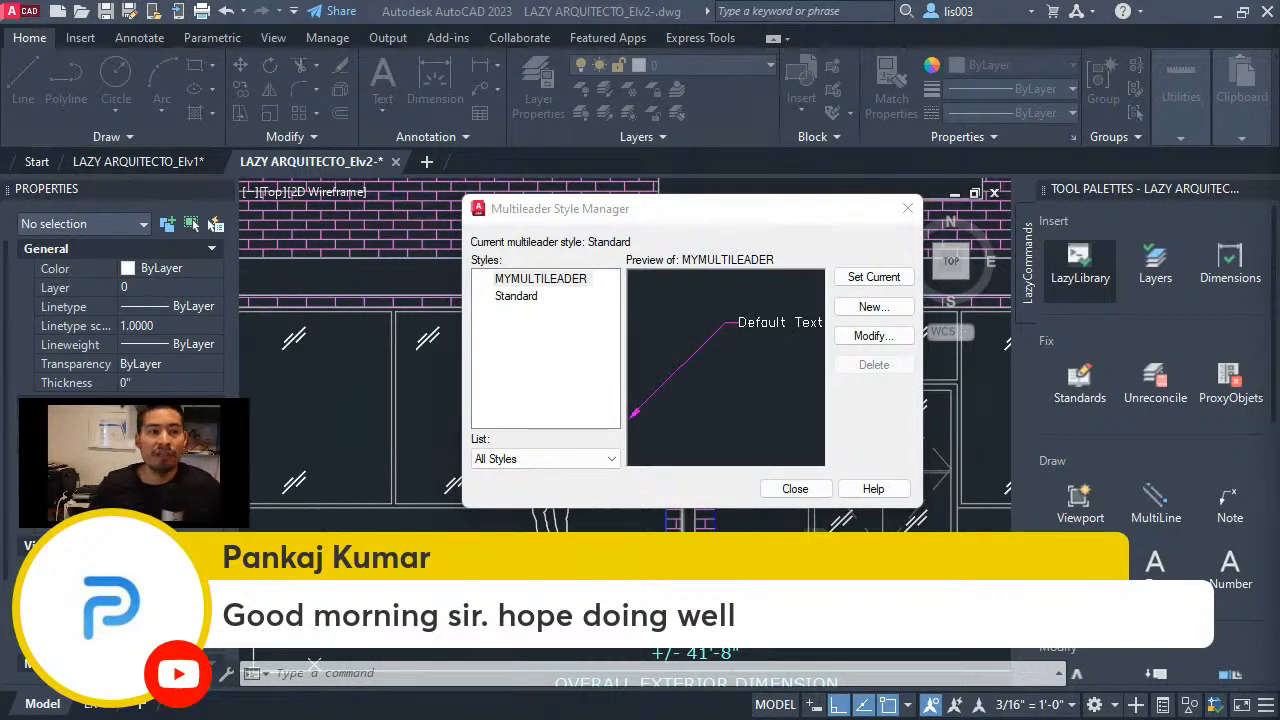
left_click(798, 489)
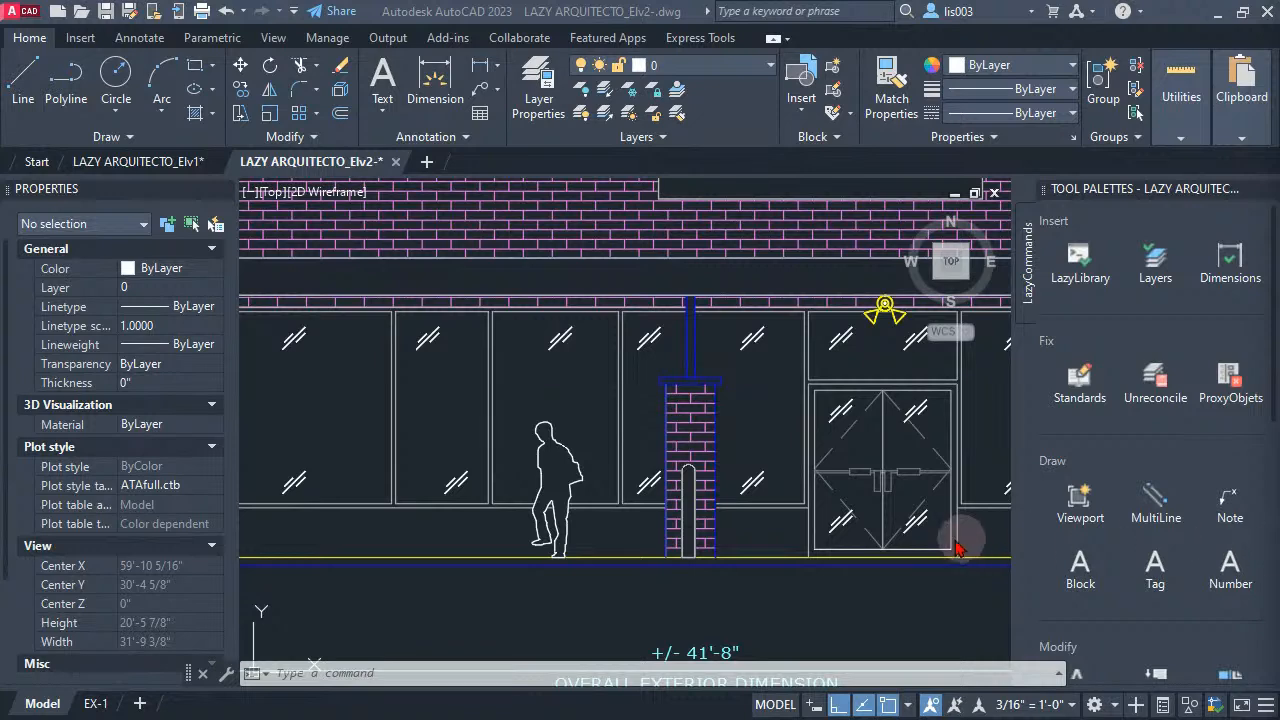
Step: Delete the LazyLibrary tool from the Insert group of the LazyCommands palette and confirm its removal
scroll(754, 432, "down", 6)
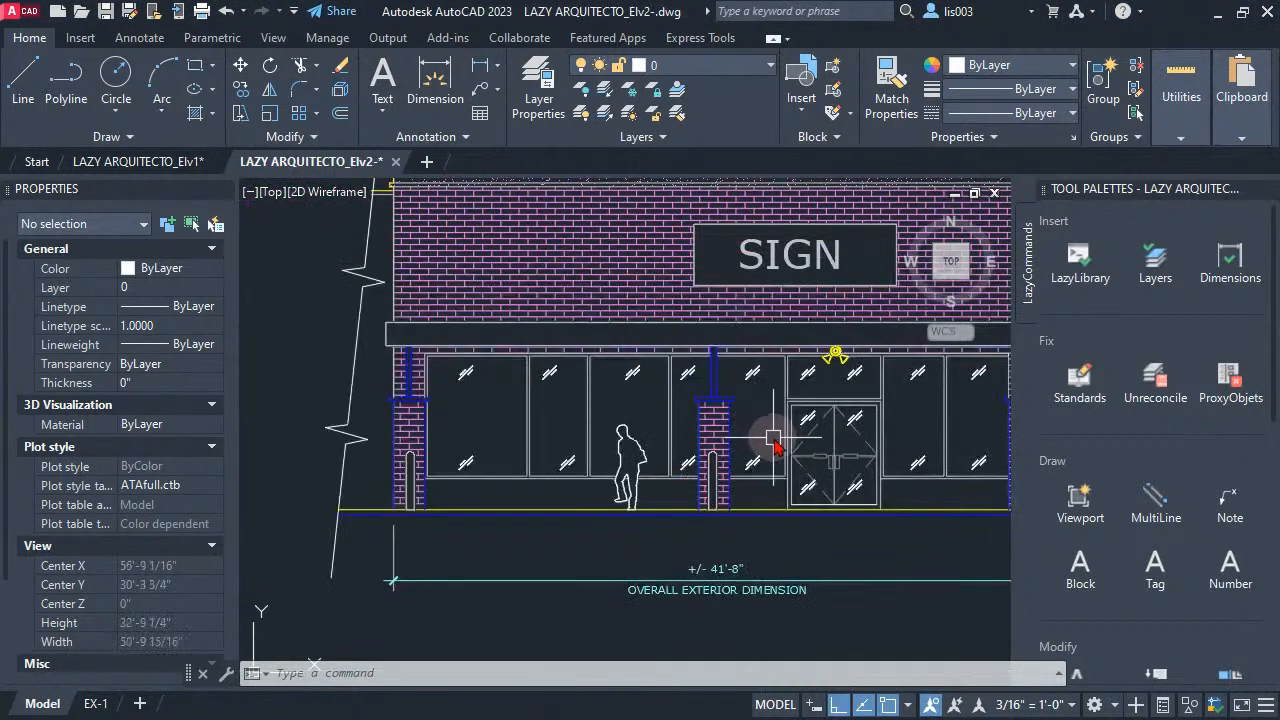
middle_click_drag(703, 483, 692, 491)
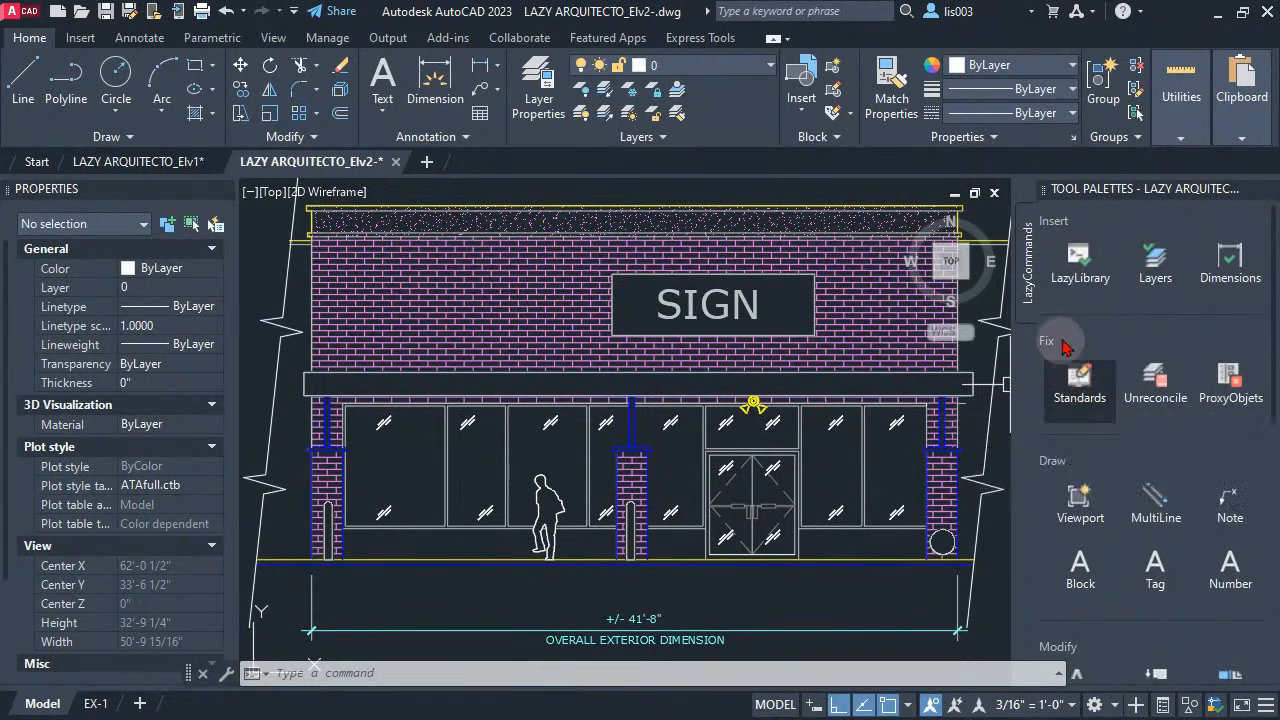
left_click(1095, 279)
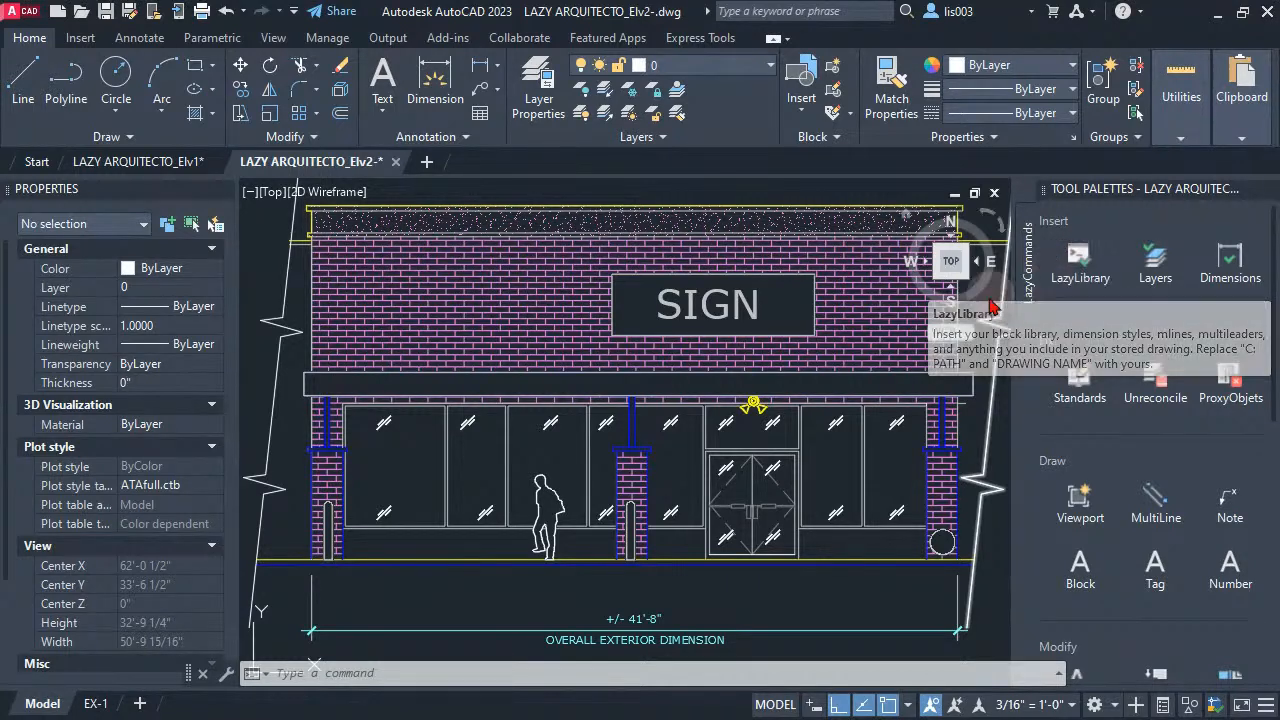
right_click(1088, 265)
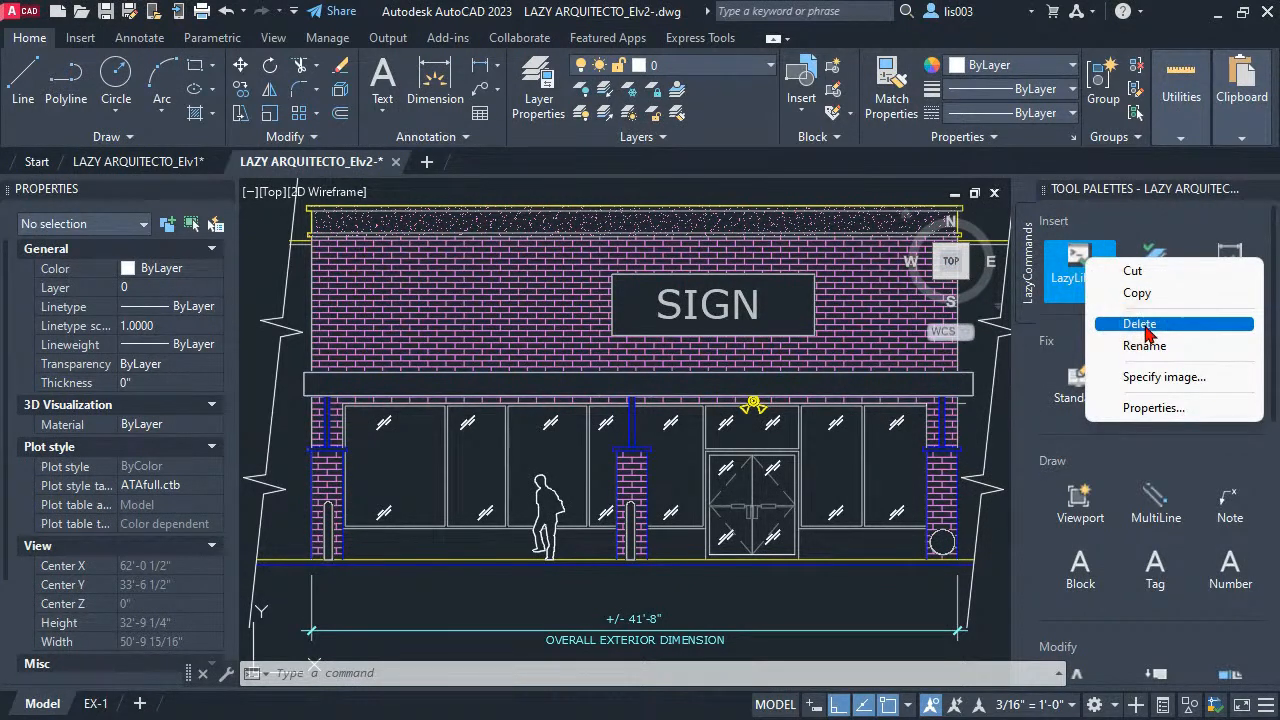
left_click(1145, 330)
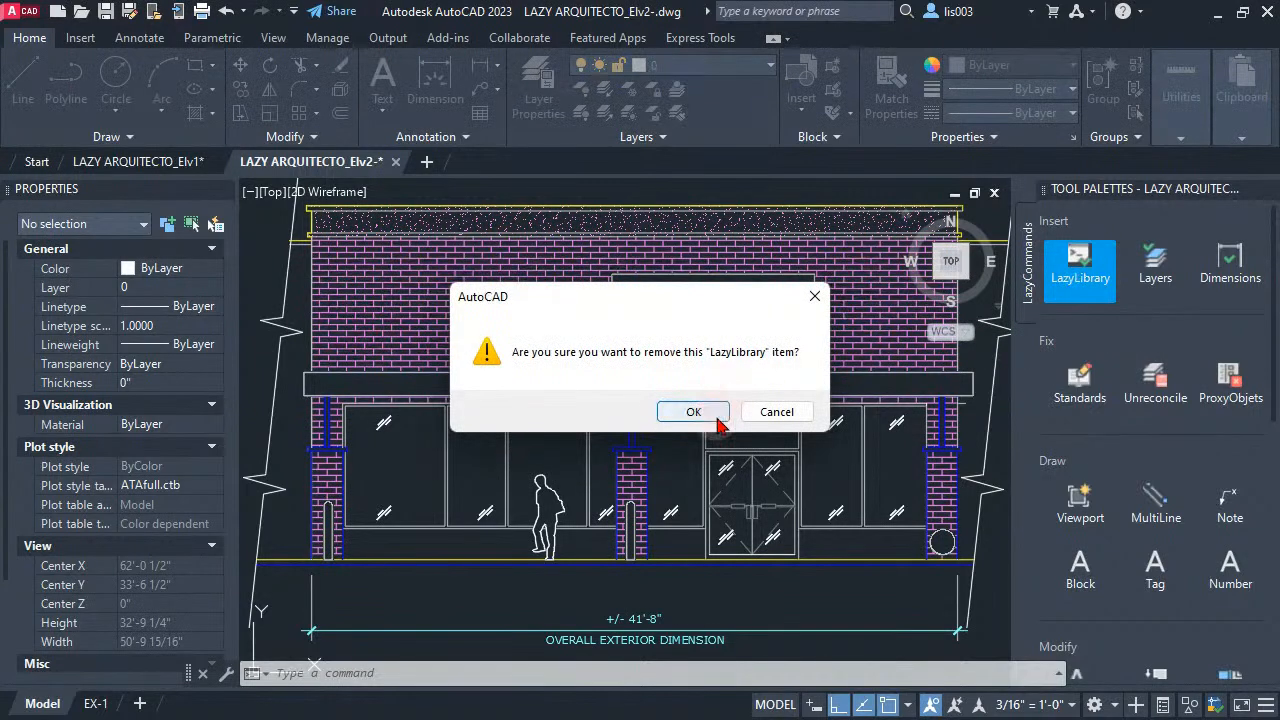
left_click(693, 412)
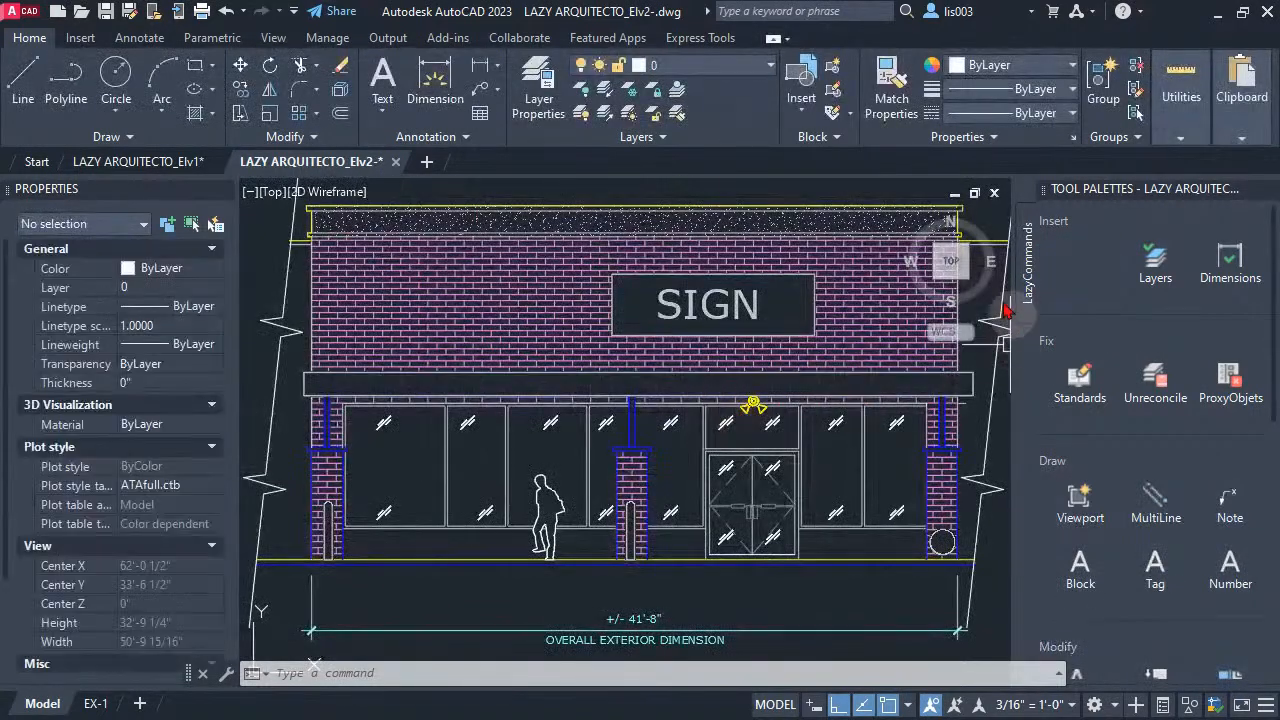
Step: Hide the tool palettes and show them again
middle_click_drag(802, 355, 786, 371)
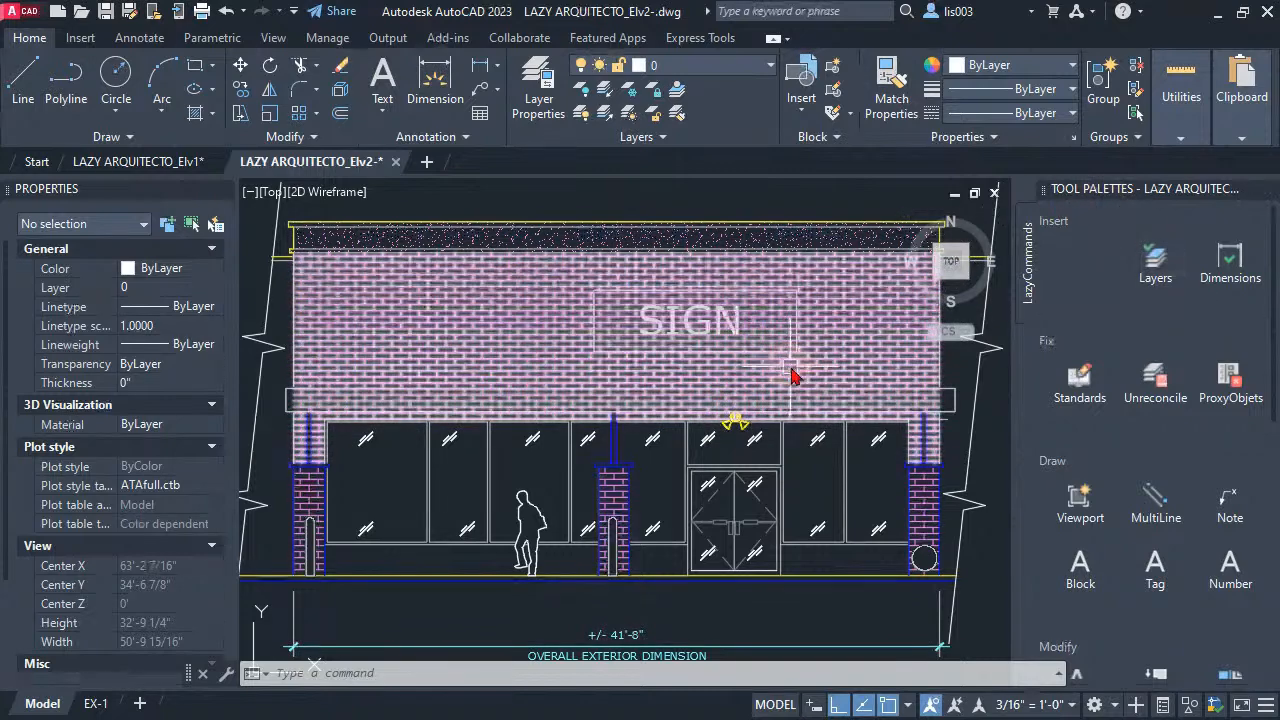
key("ctrl+3")
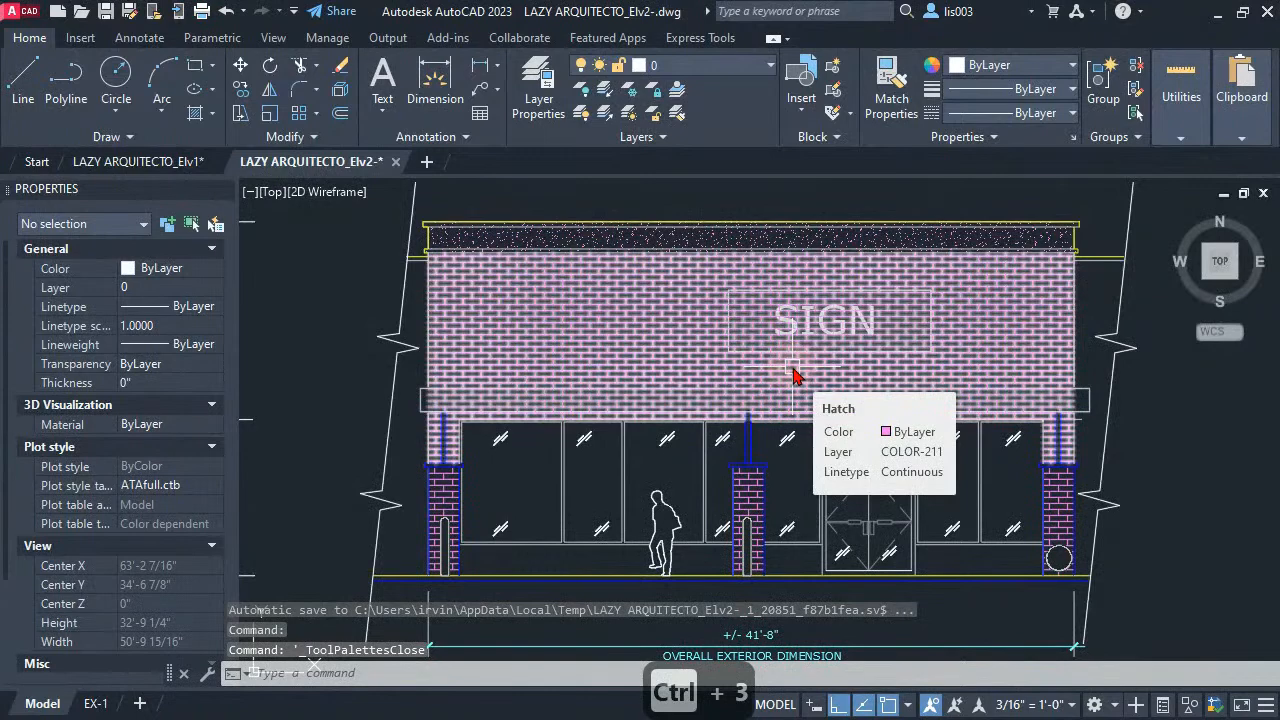
key("ctrl+3")
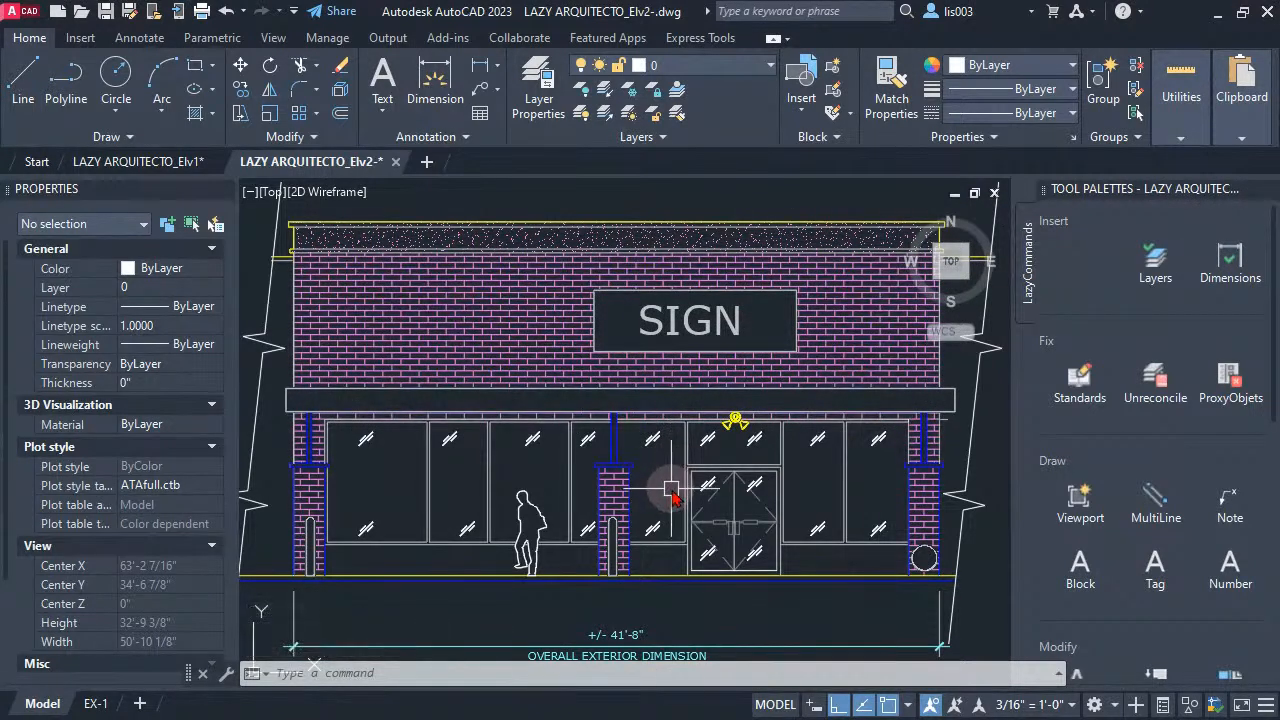
Step: Open the Command Macros palette with COMMANDMACROS, undock it over the drawing, and close it
type("c")
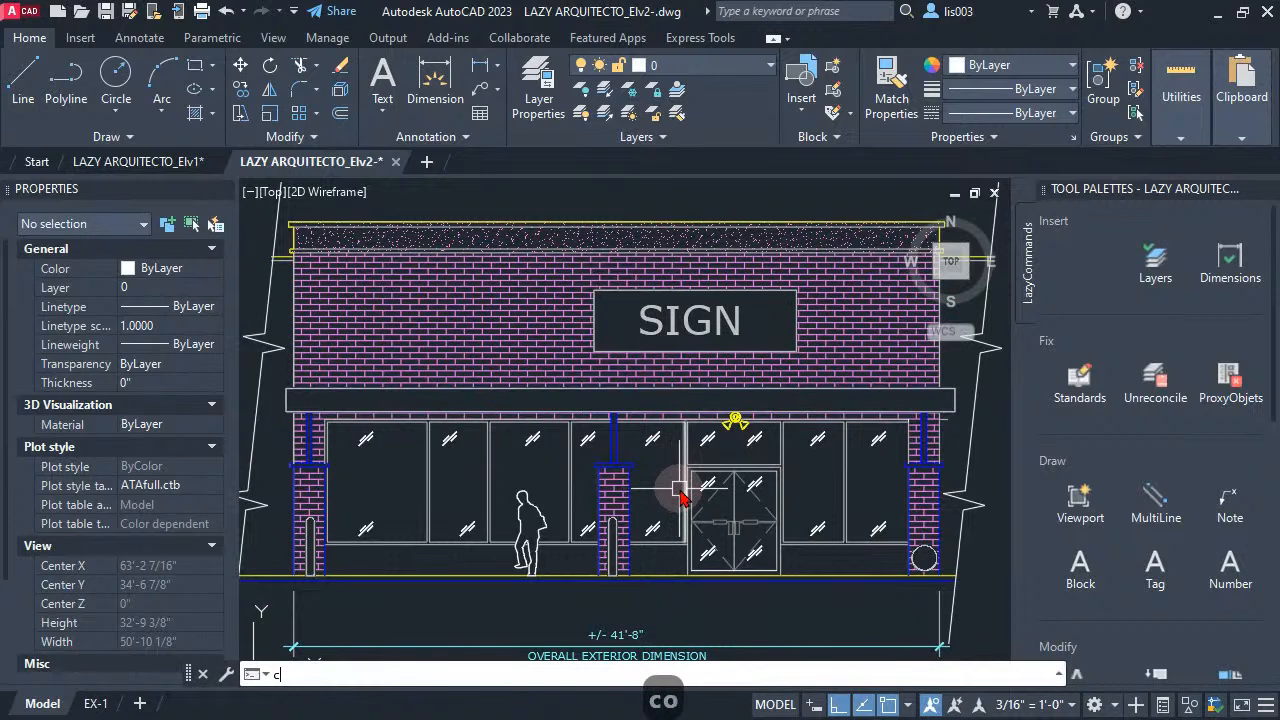
type("ommand")
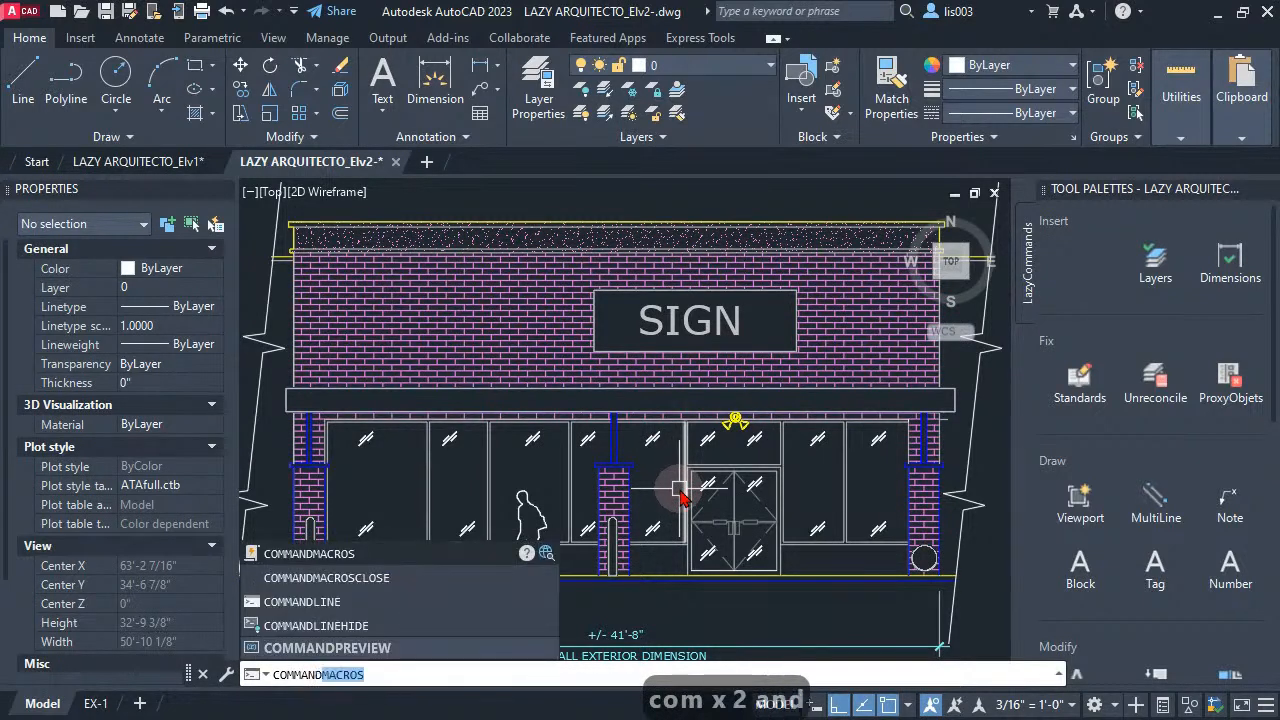
key("Return")
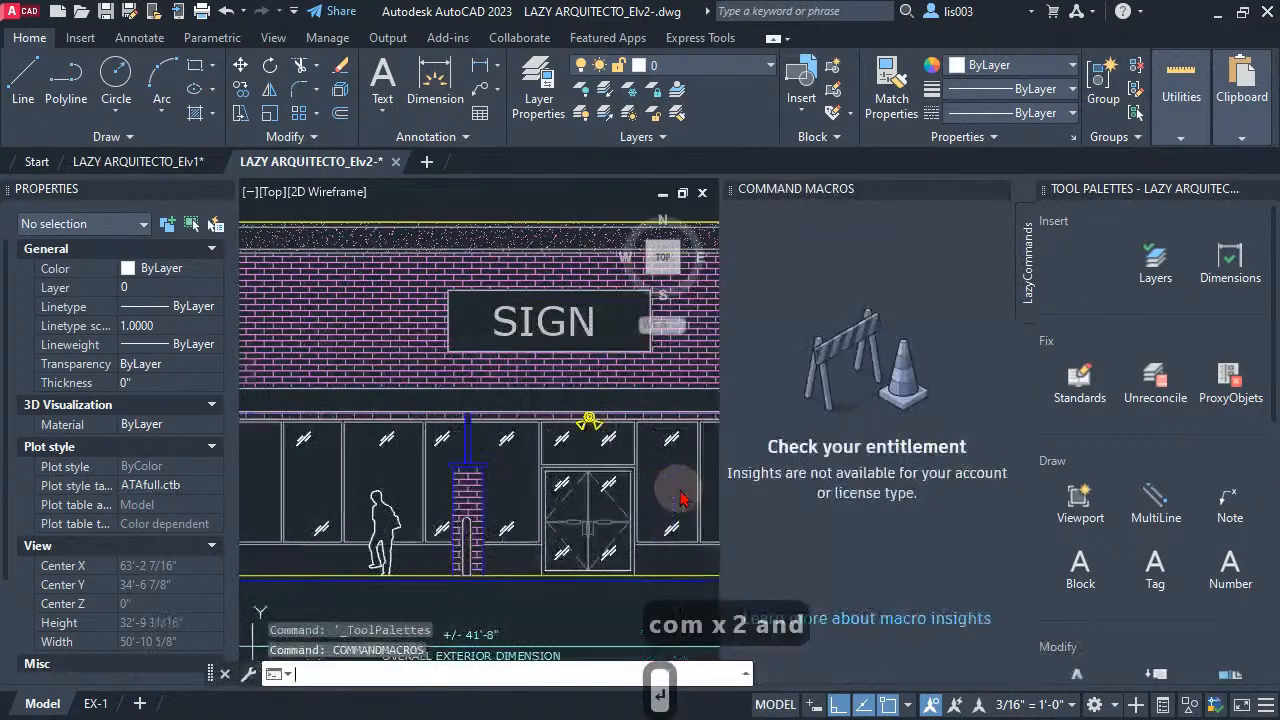
mouse_move(866, 233)
left_mouse_down()
mouse_move(614, 371)
mouse_move(663, 251)
mouse_move(591, 257)
left_mouse_up()
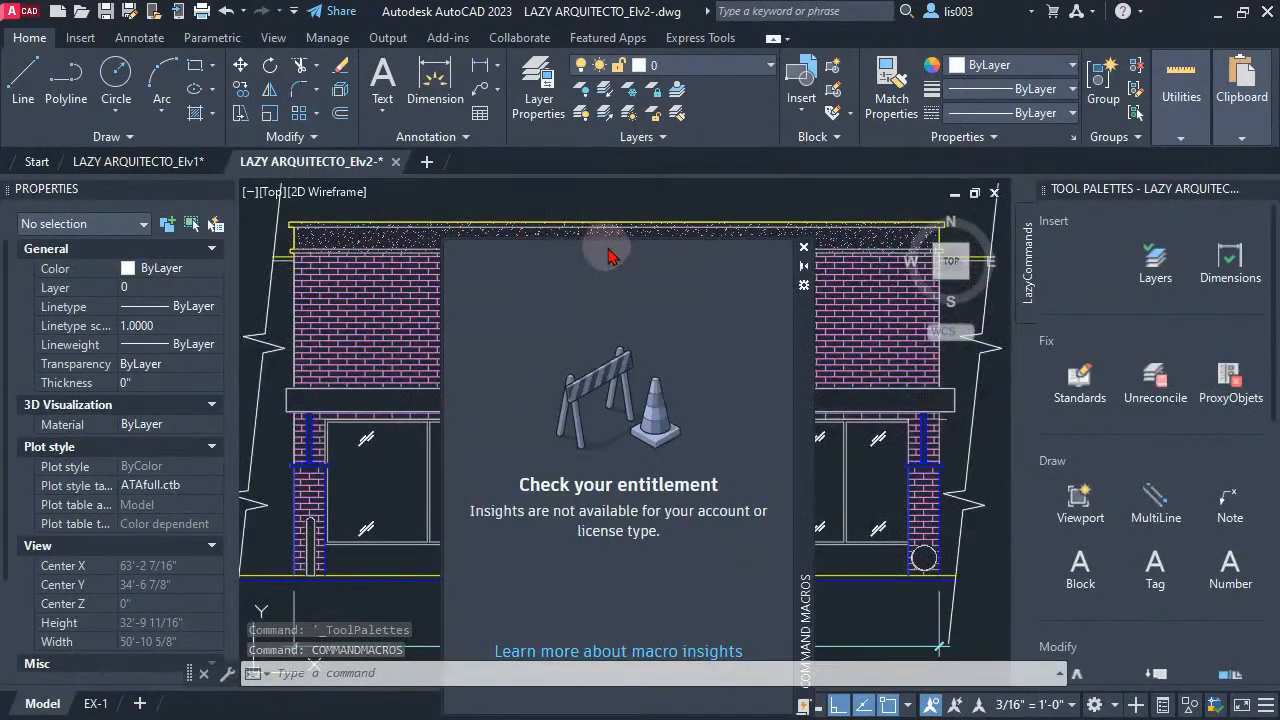
left_click(804, 248)
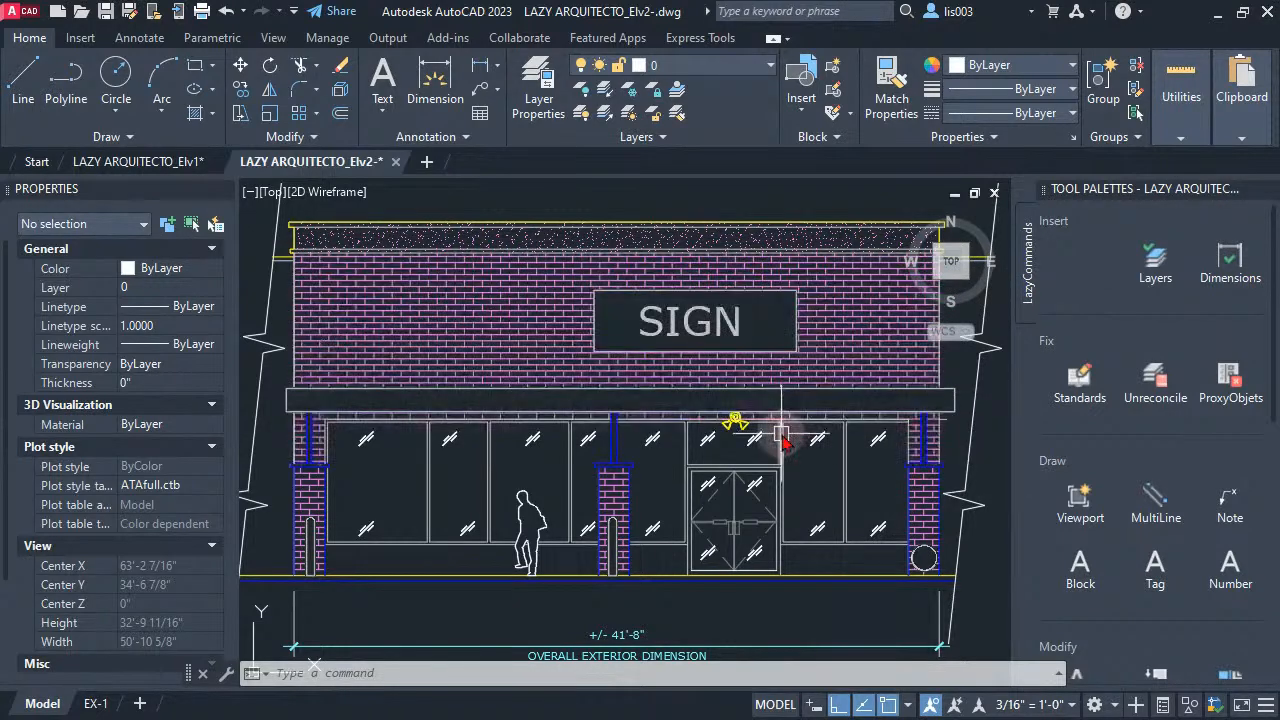
Step: Draw a small upright rectangle with a perimeter of about 6'-2" in the empty area to the right of the building elevation
middle_click_drag(788, 462, 694, 418)
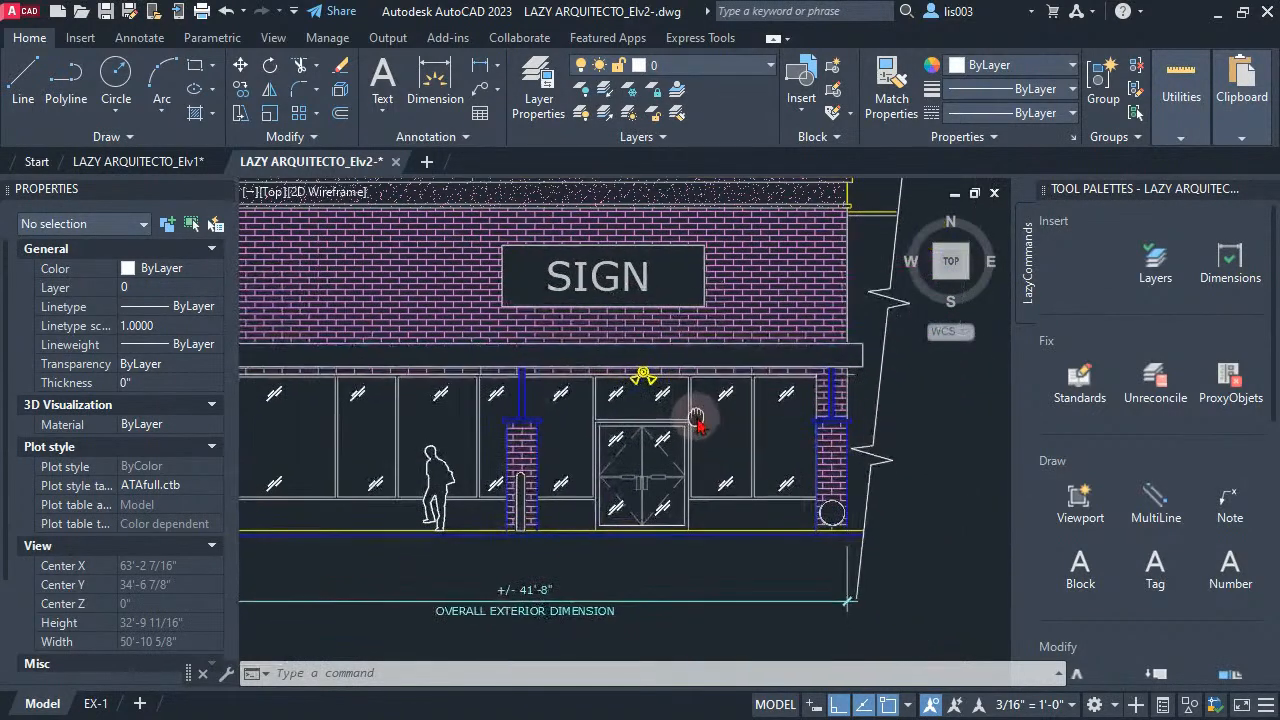
middle_click_drag(760, 469, 704, 495)
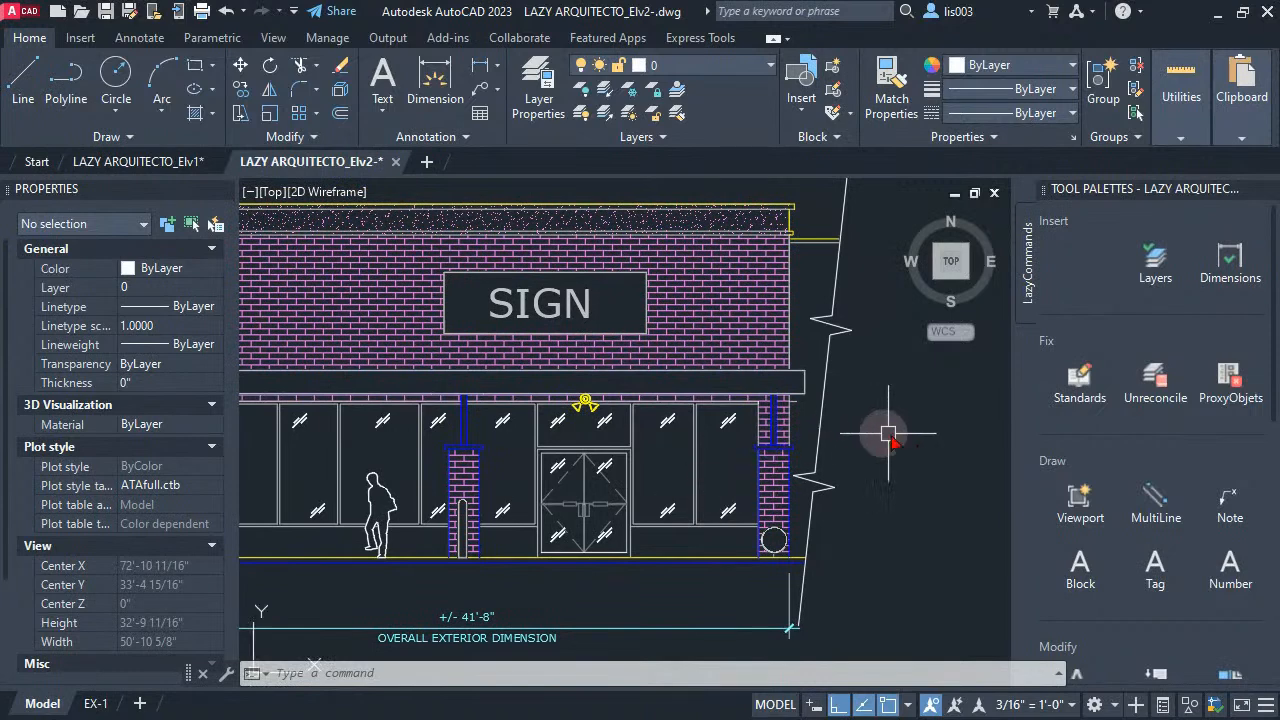
middle_click_drag(816, 419, 682, 388)
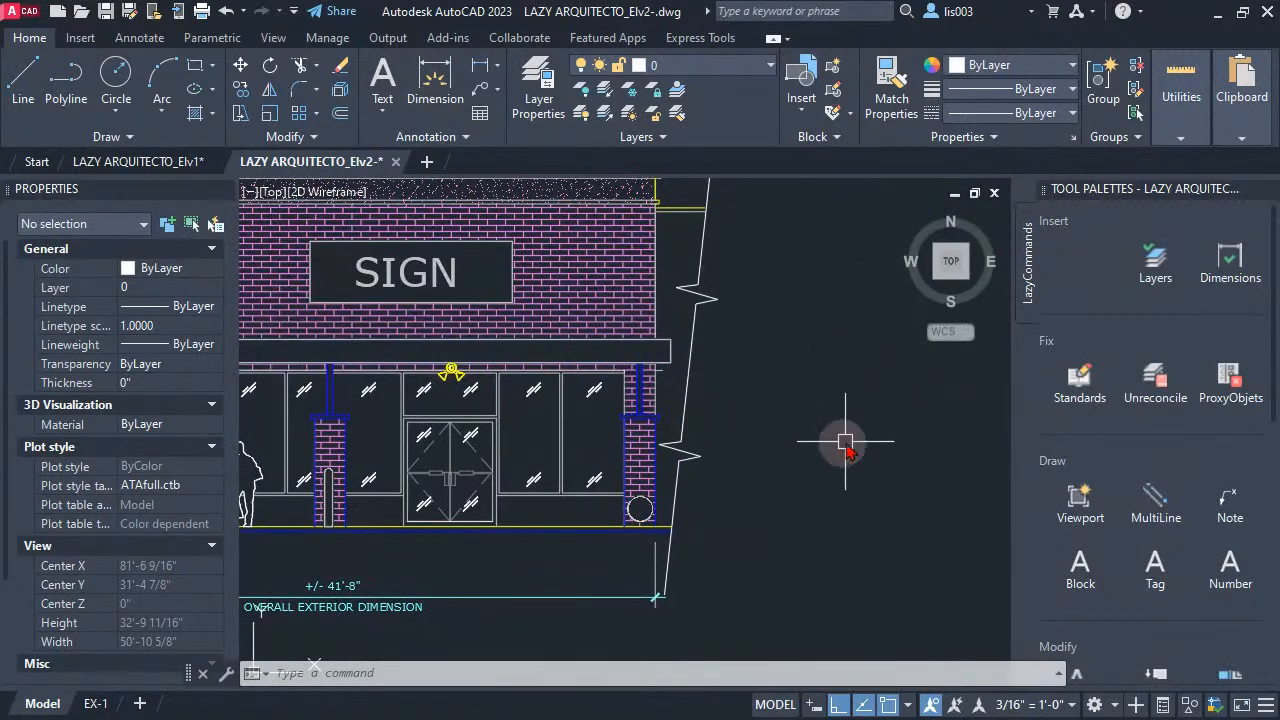
type("rec")
key("Return")
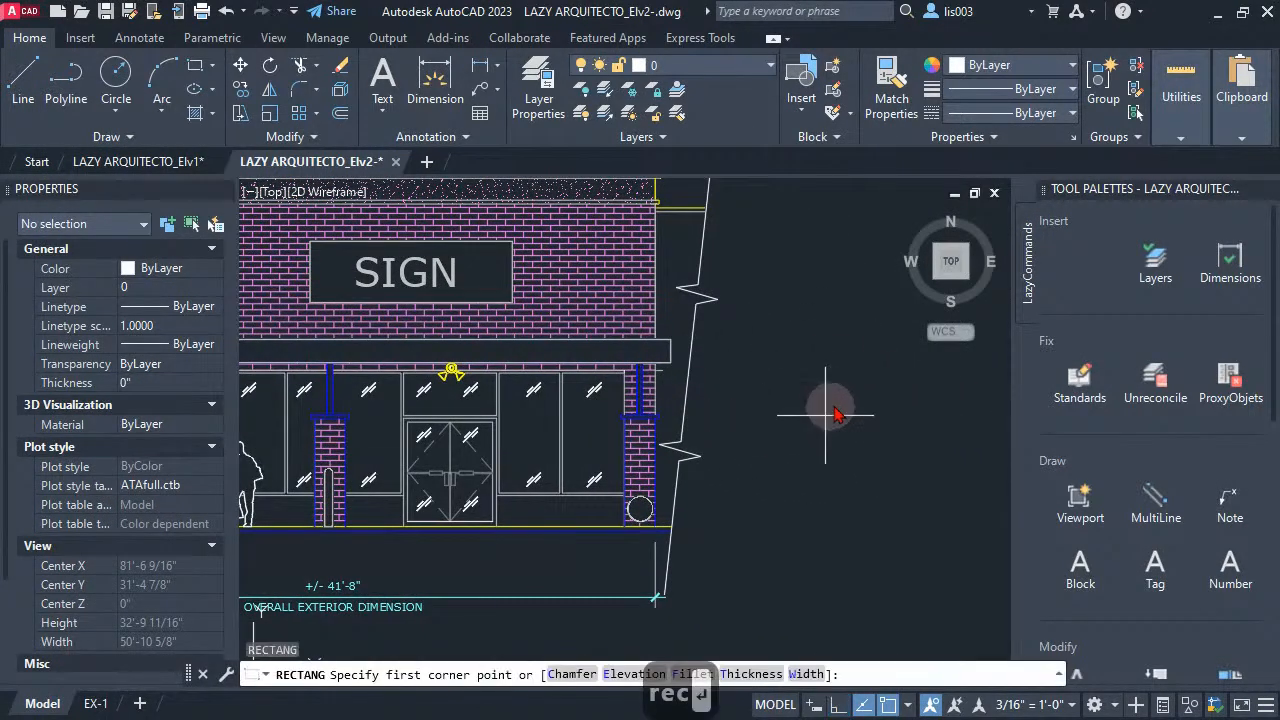
left_click(819, 394)
left_click(838, 423)
middle_click_drag(943, 506, 823, 491)
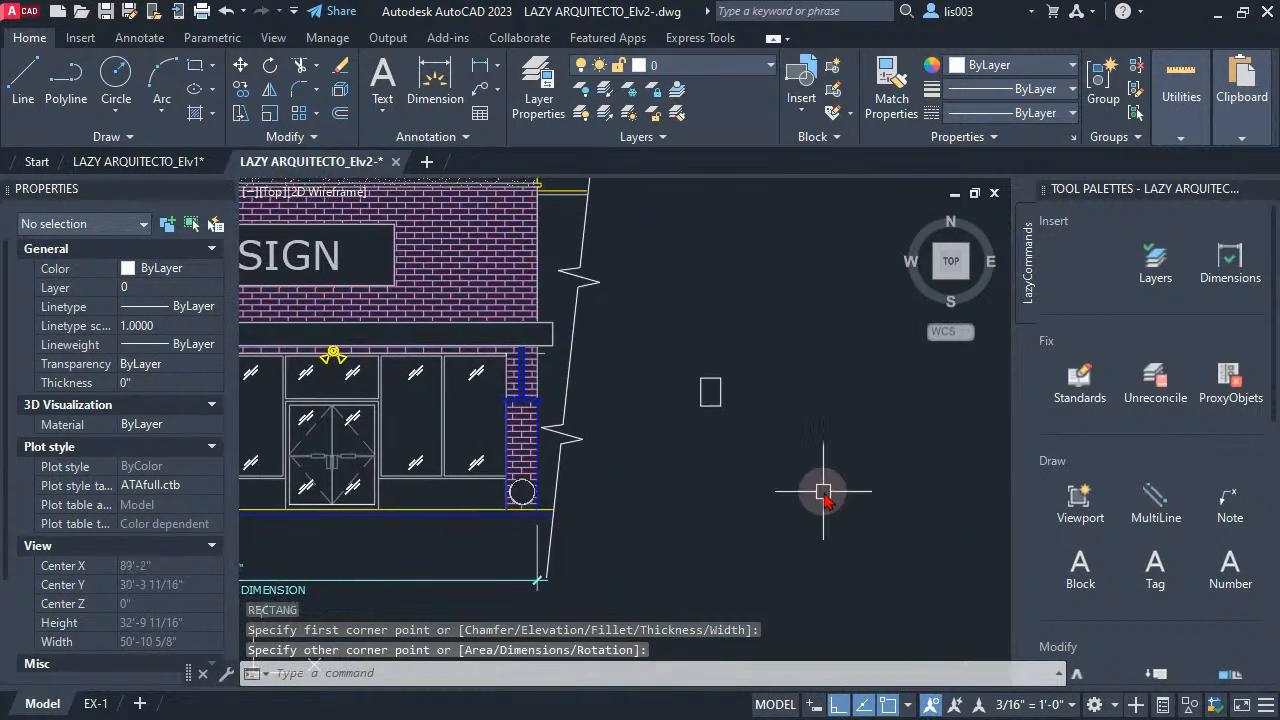
Step: Add the small rectangle to the Insert group of the LazyCommands palette as a tool placed before Layers
scroll(726, 386, "up", 4)
left_click(706, 372)
scroll(706, 375, "up", 2)
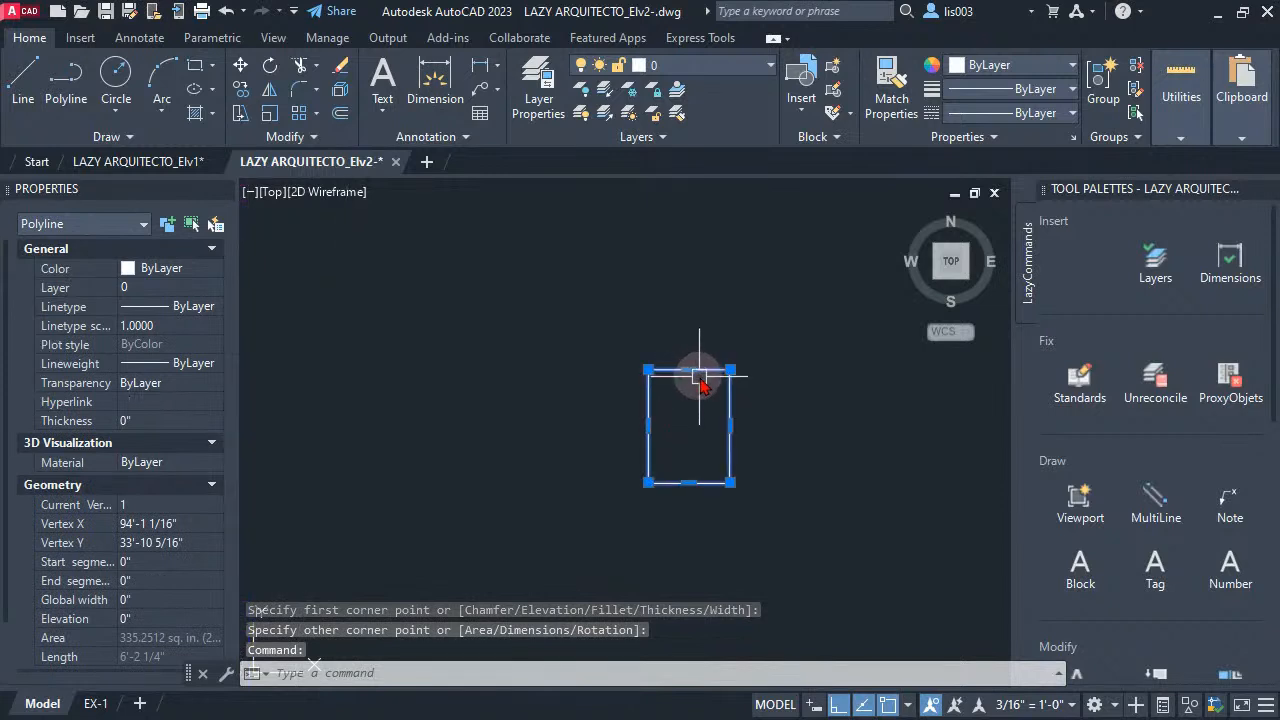
key("Escape")
key("Escape")
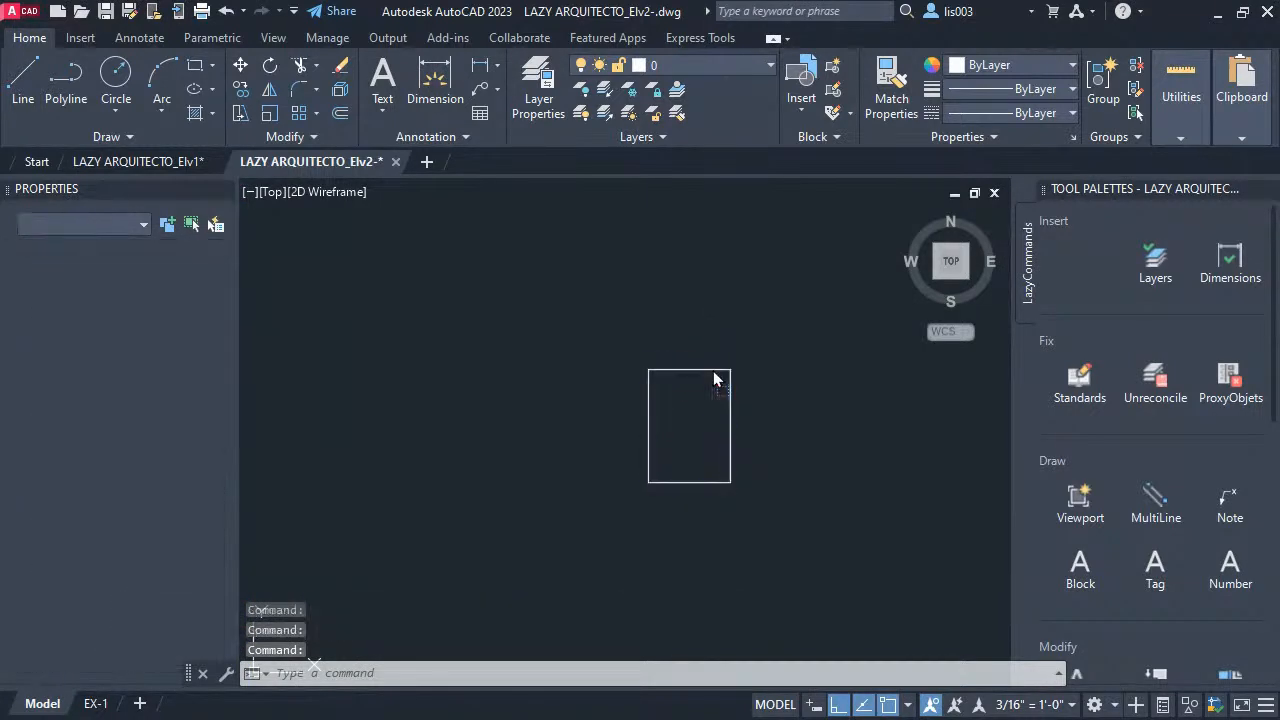
mouse_move(714, 378)
left_mouse_down()
mouse_move(929, 260)
mouse_move(1026, 245)
mouse_move(1089, 269)
left_mouse_up()
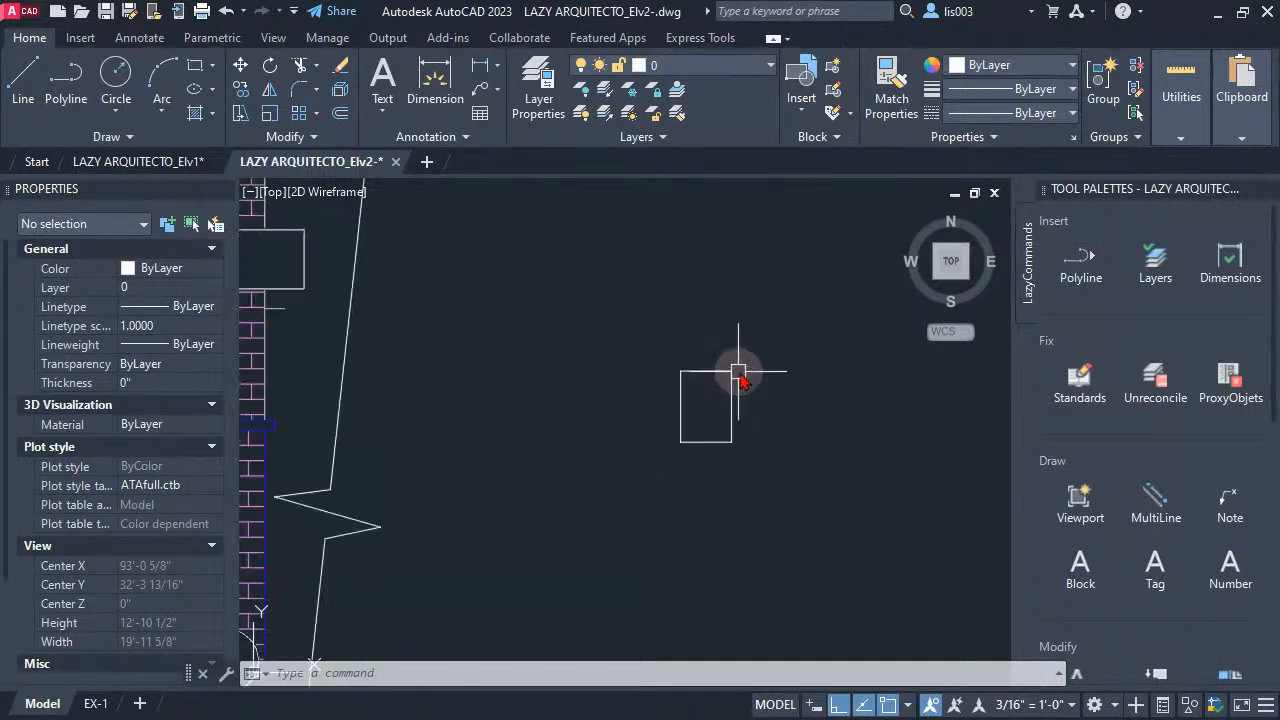
Step: Open the properties of the new Polyline palette tool and name the tool LazyLibrary
scroll(741, 375, "down", 4)
middle_click_drag(643, 377, 937, 449)
mouse_move(571, 480)
middle_mouse_down()
mouse_move(768, 478)
mouse_move(680, 463)
middle_mouse_up()
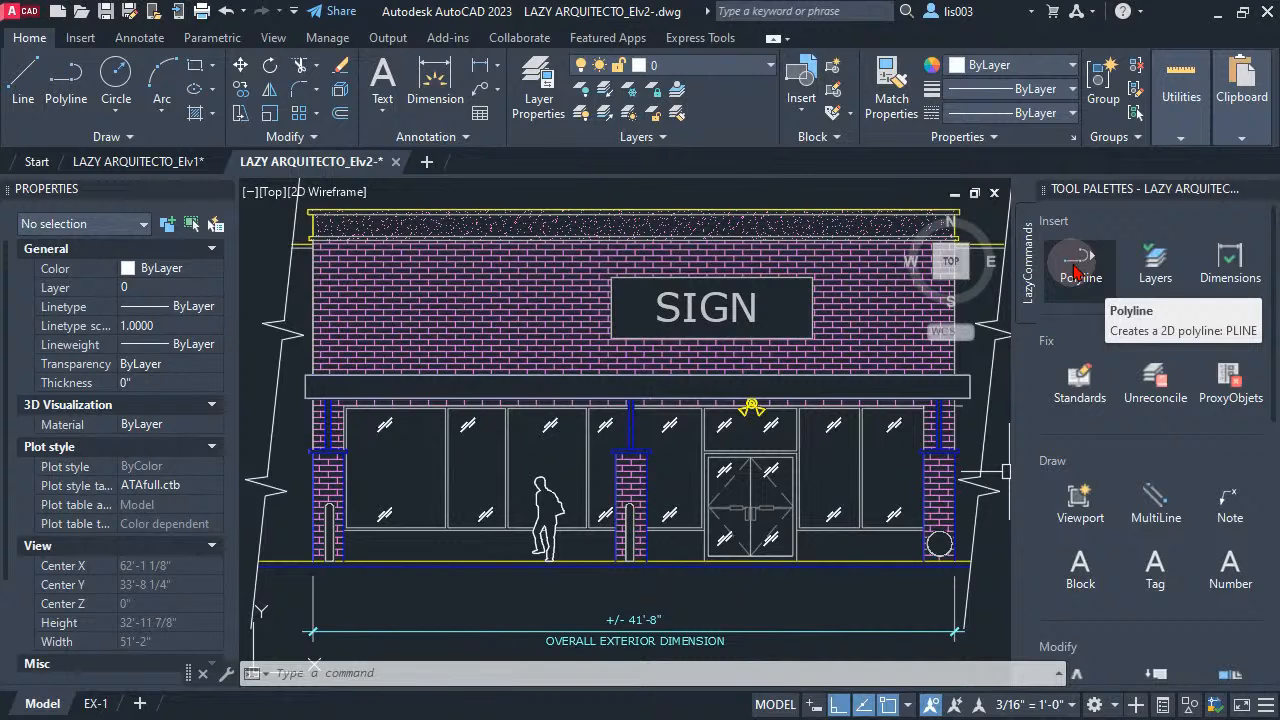
right_click(1076, 272)
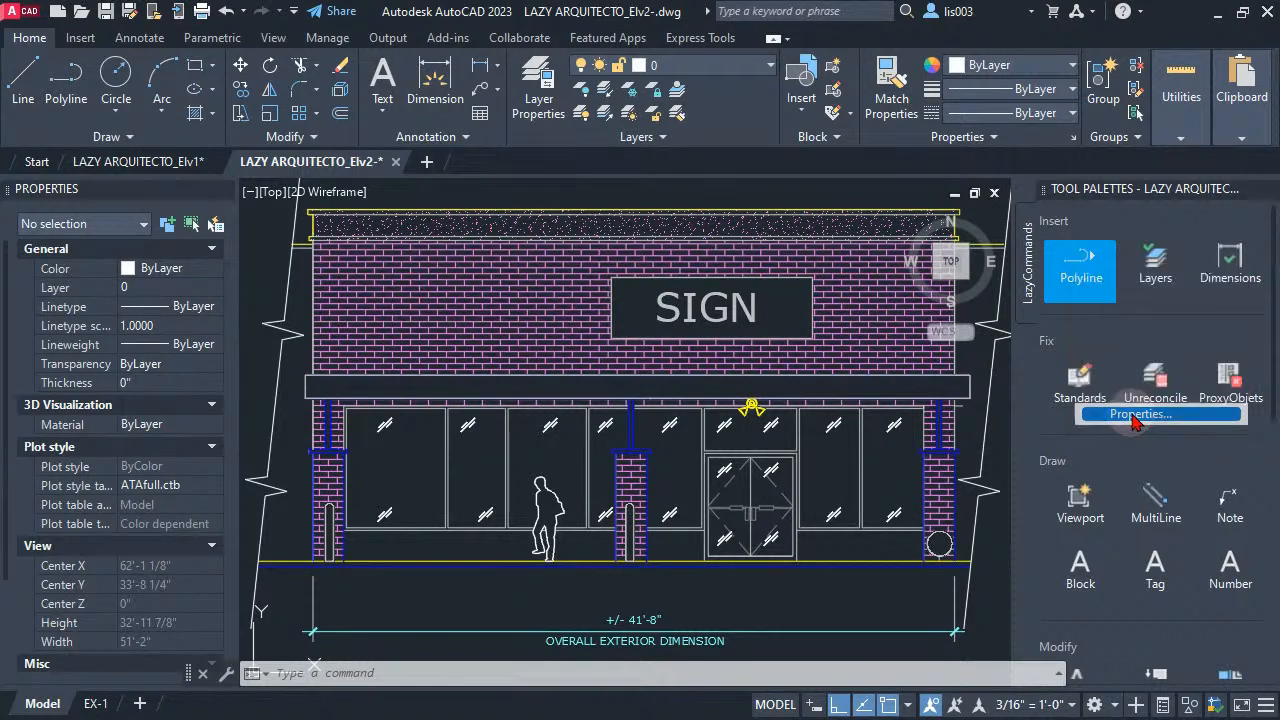
left_click(1135, 414)
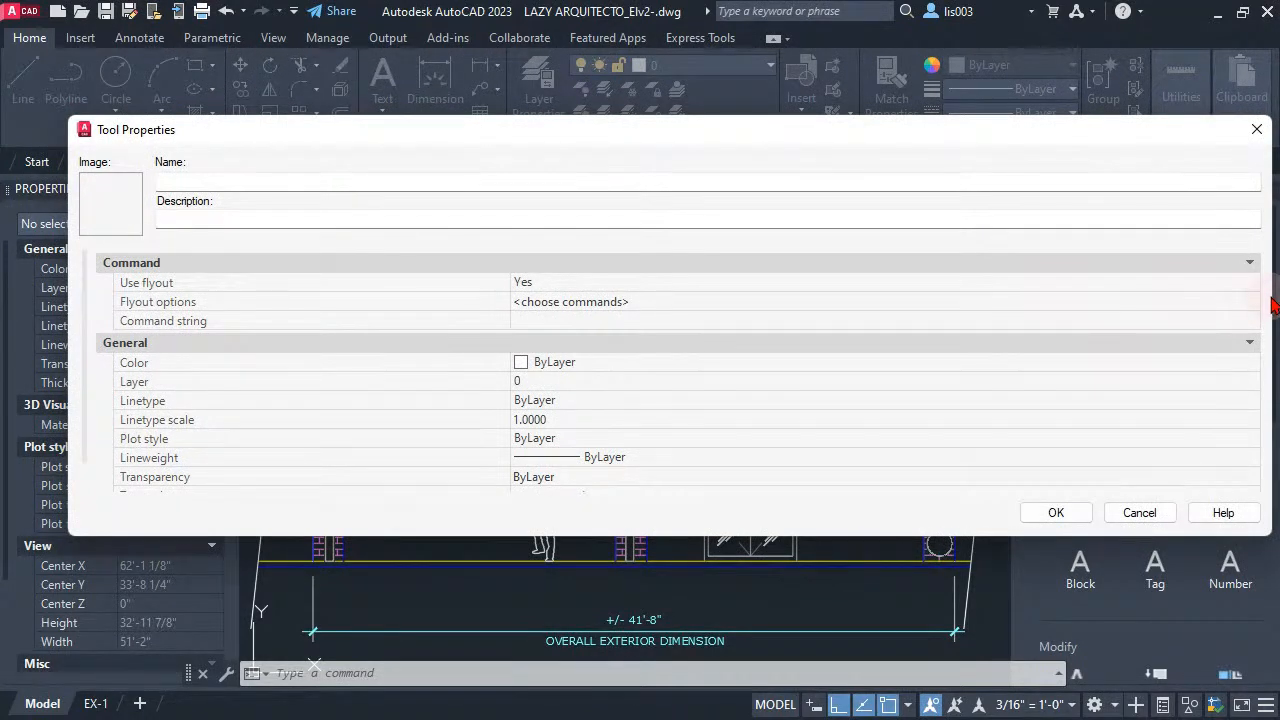
mouse_move(1253, 290)
left_mouse_down()
mouse_move(803, 329)
mouse_move(746, 340)
mouse_move(730, 360)
left_mouse_up()
left_click_drag(549, 135, 762, 221)
left_click(514, 268)
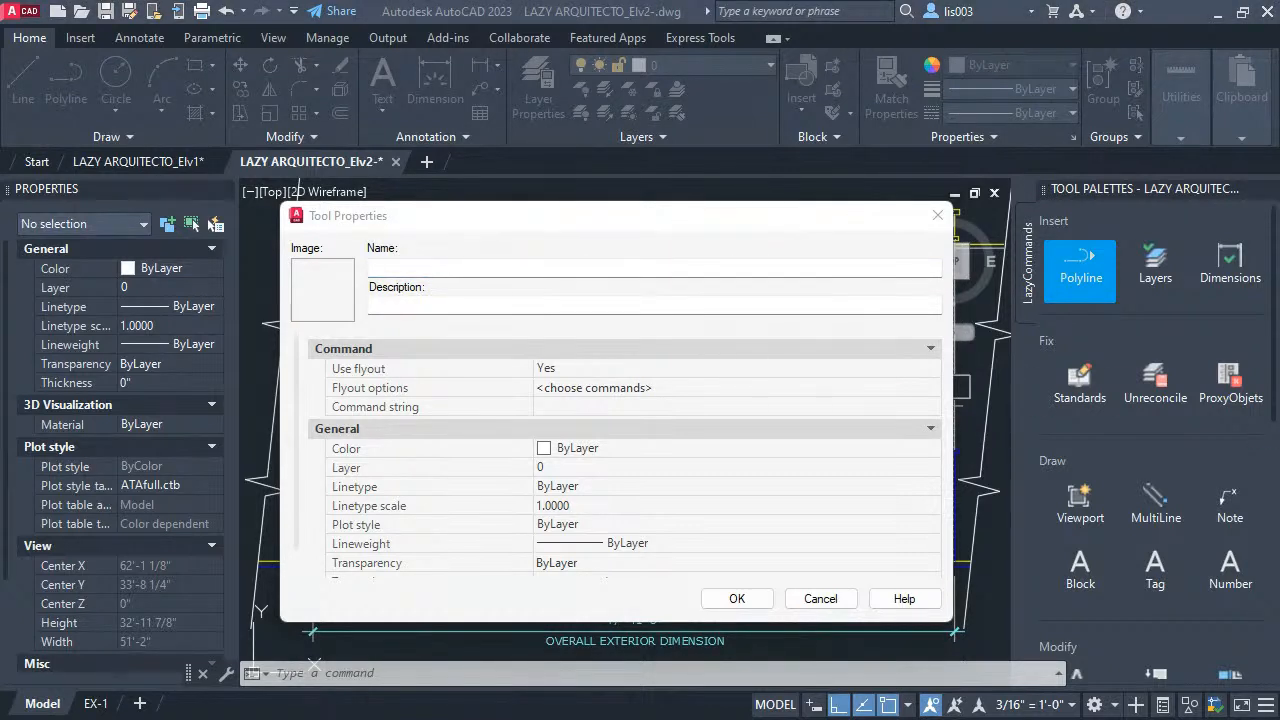
left_click(577, 269)
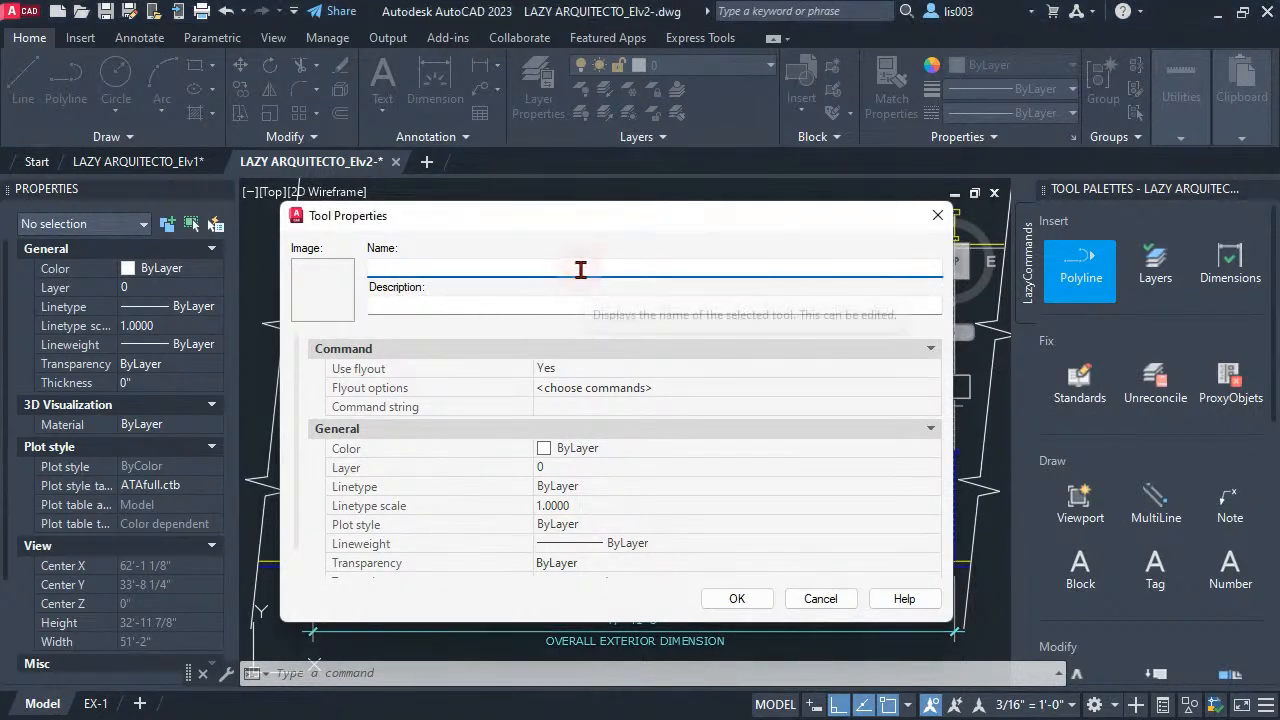
key("Caps_Lock")
type("LazyLibrary")
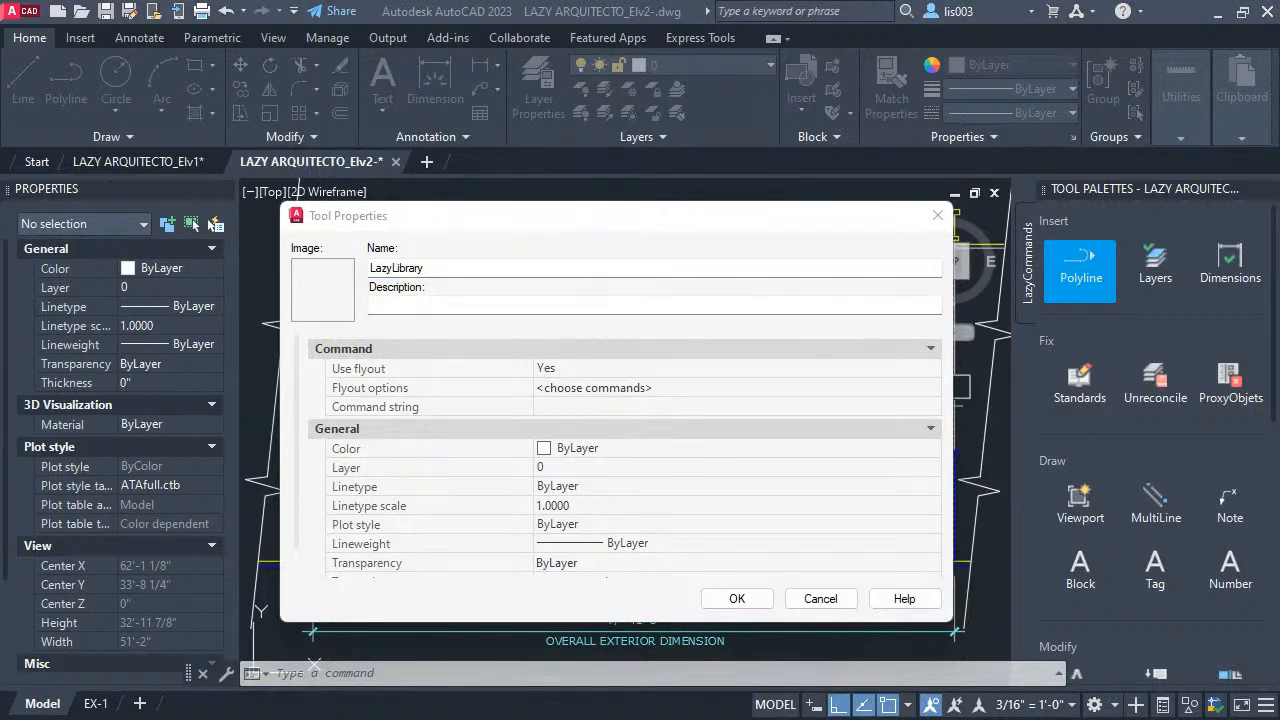
Step: Paste the copied description beginning "Insert your block library, dimension styles, multilines, multileaders" into the LazyLibrary tool's properties and review its wording
left_click(517, 303)
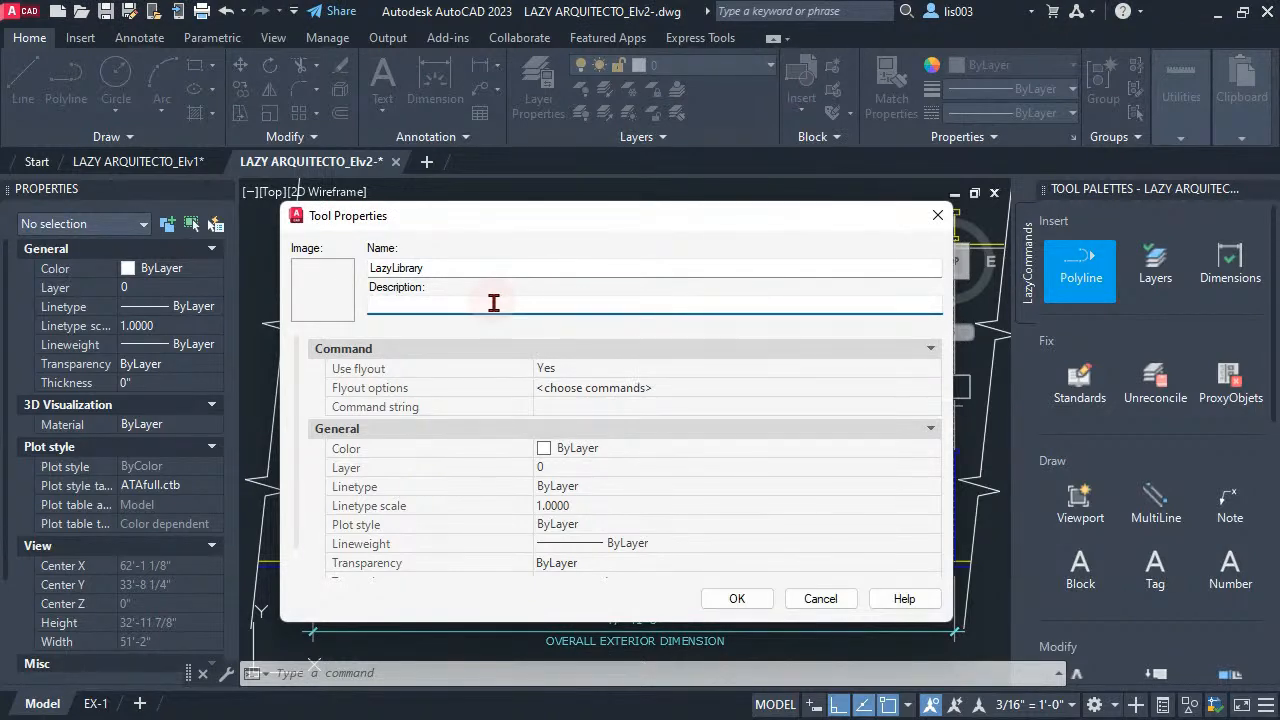
right_click(493, 303)
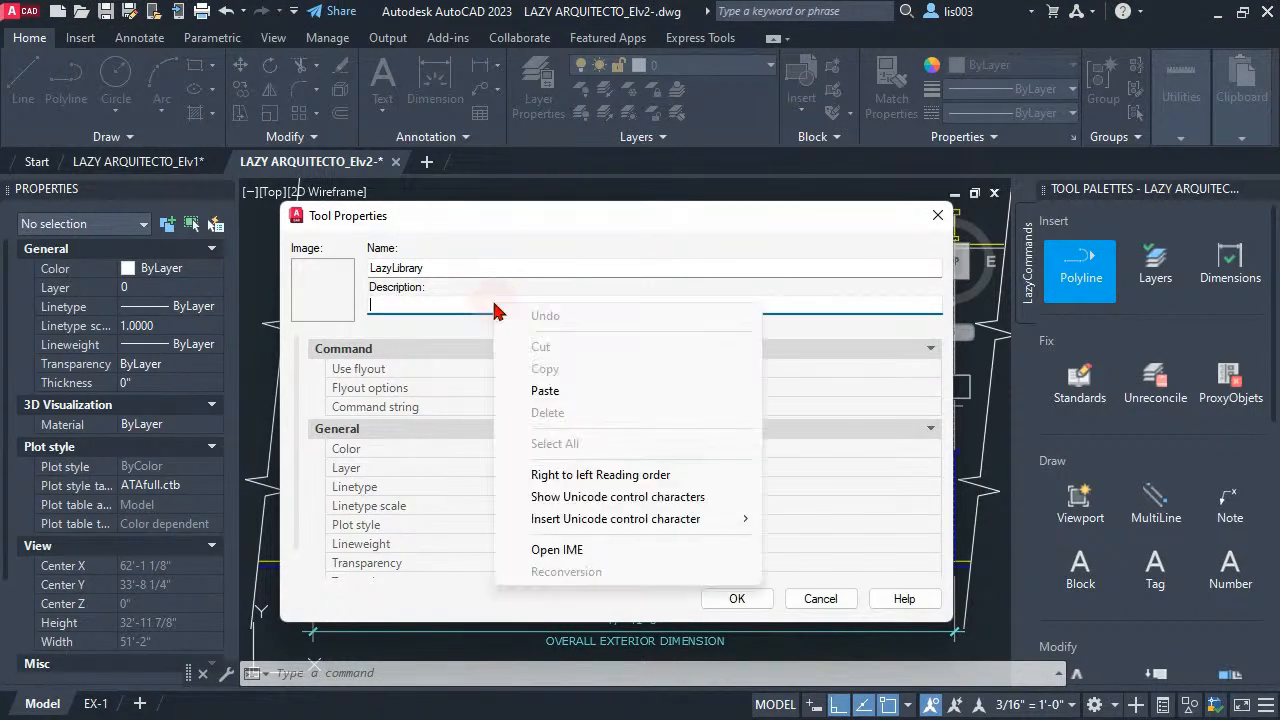
left_click(541, 391)
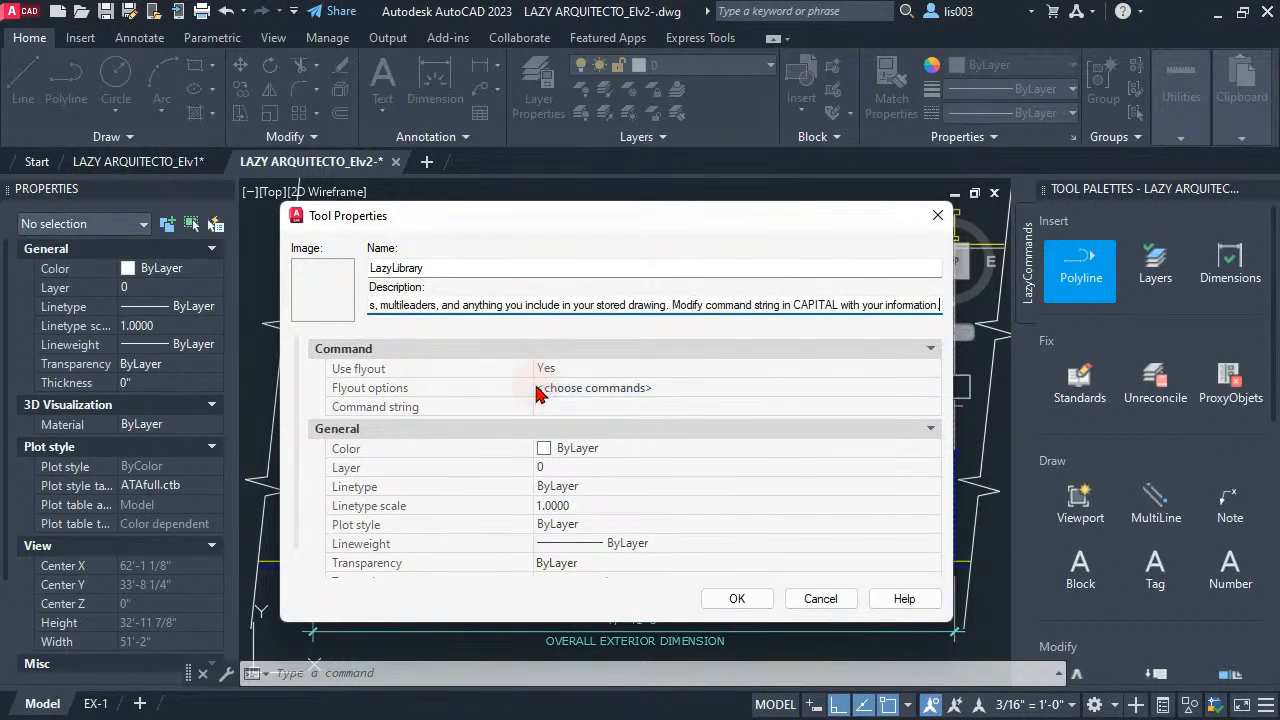
left_click_drag(457, 303, 309, 302)
left_click(446, 306)
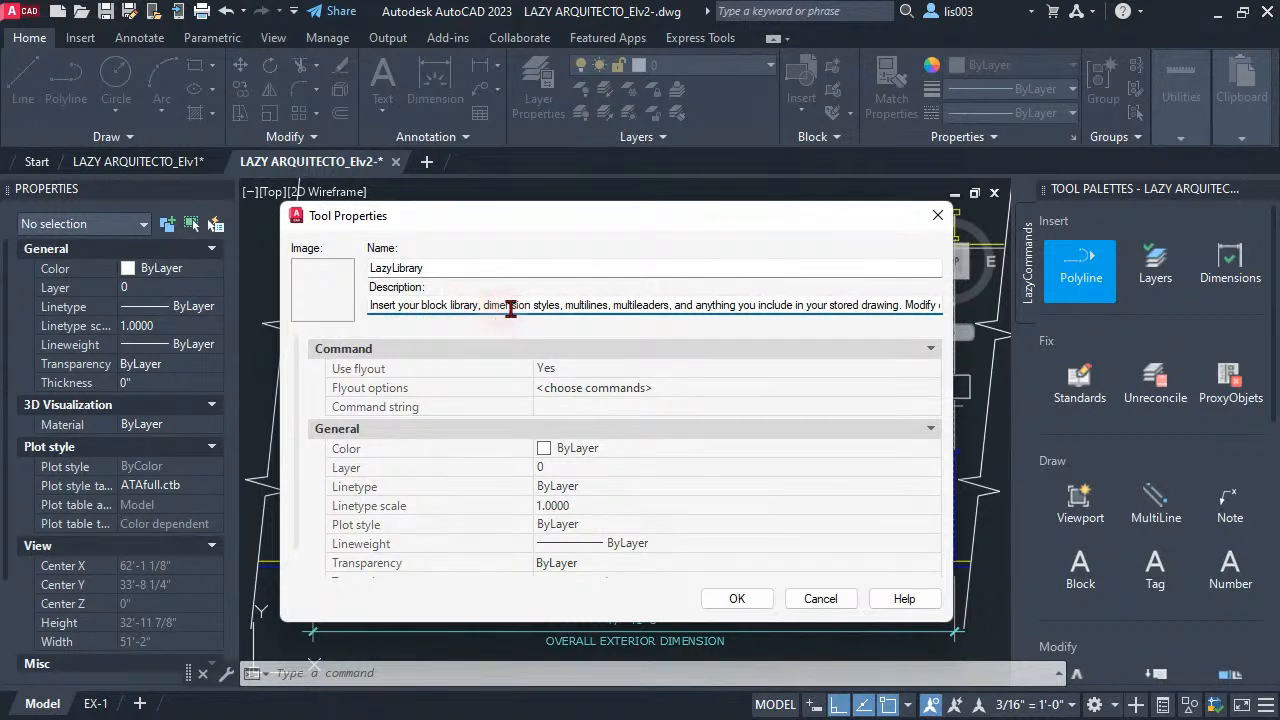
left_click_drag(567, 308, 659, 310)
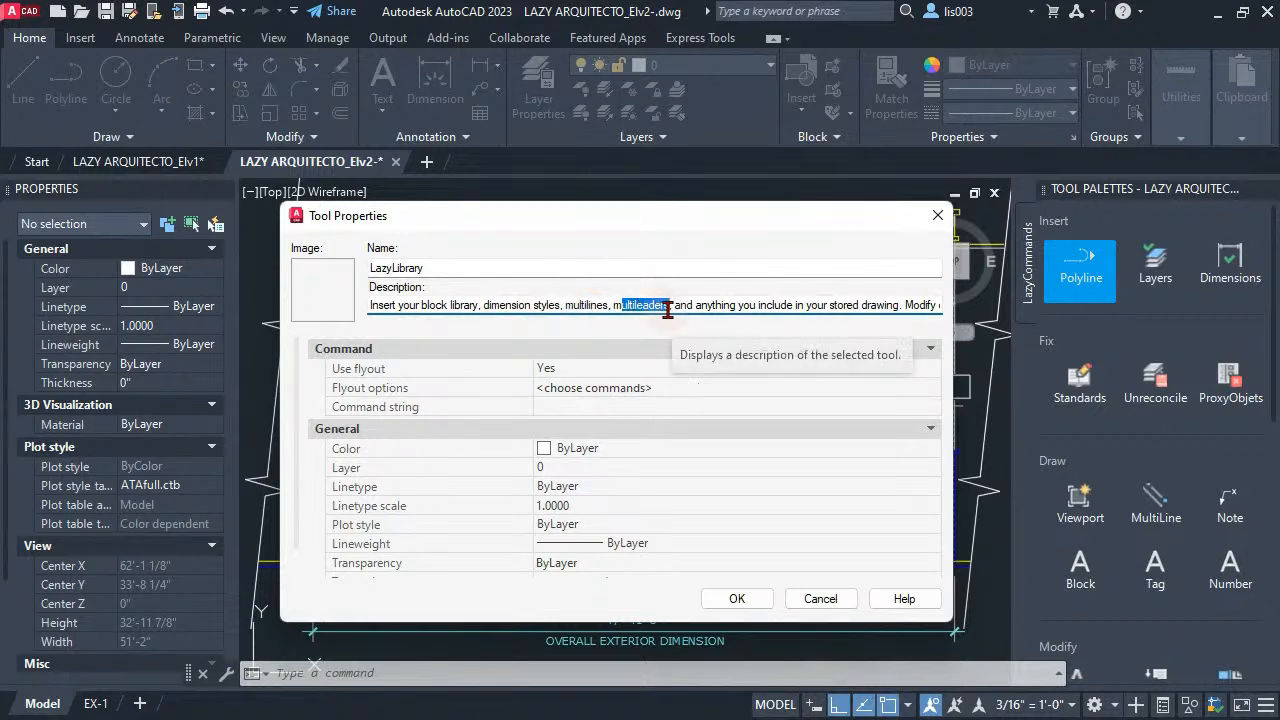
left_click(738, 308)
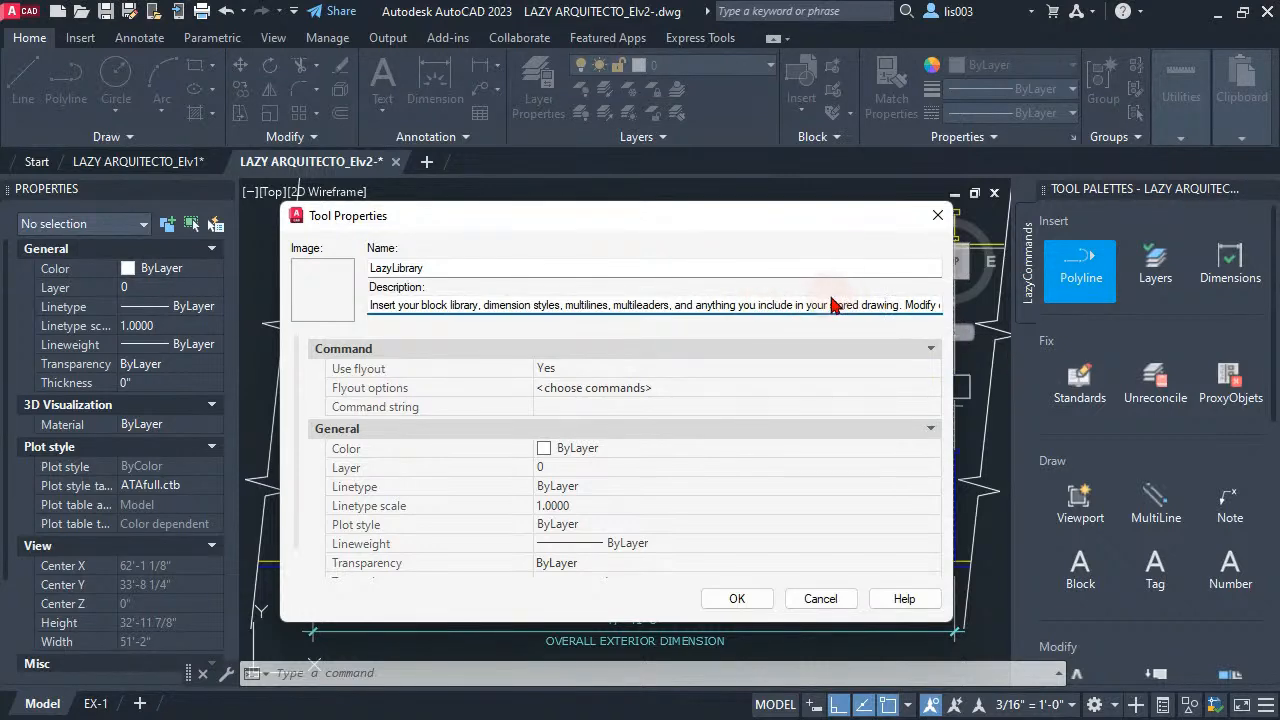
left_click_drag(858, 303, 900, 305)
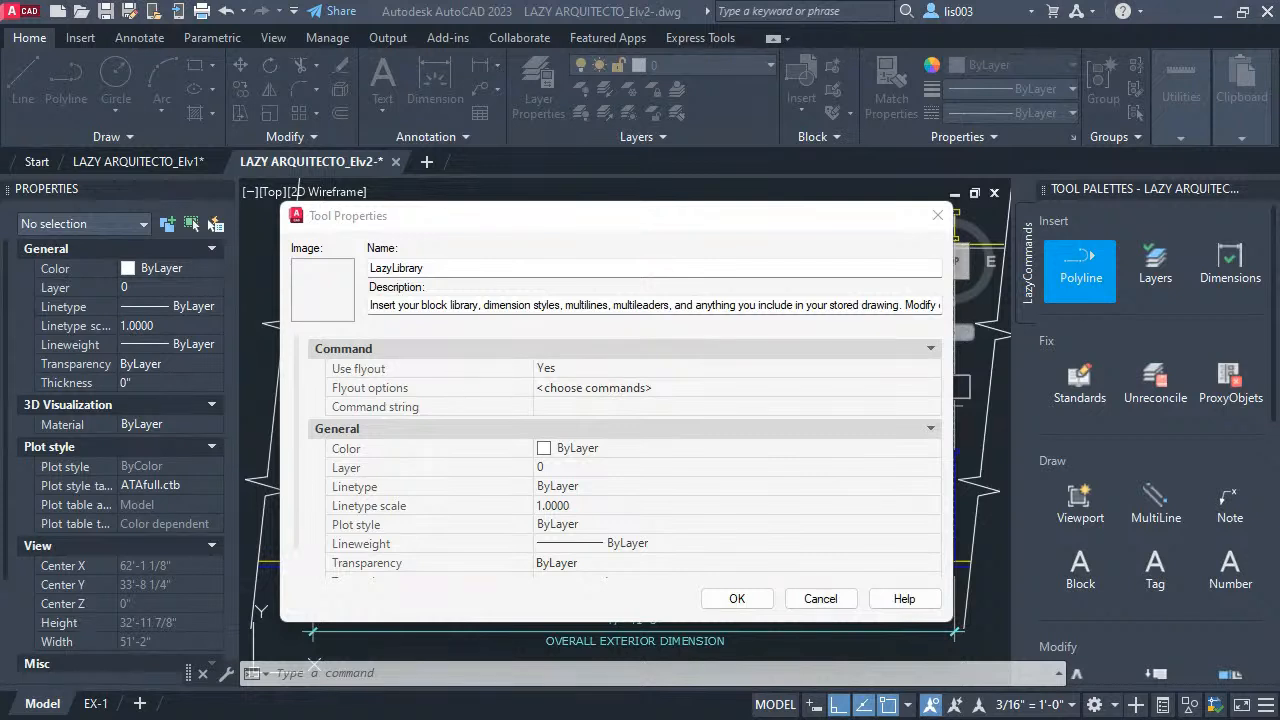
Step: Finish checking the LazyLibrary tool's description and apply the tool properties
left_click(770, 323)
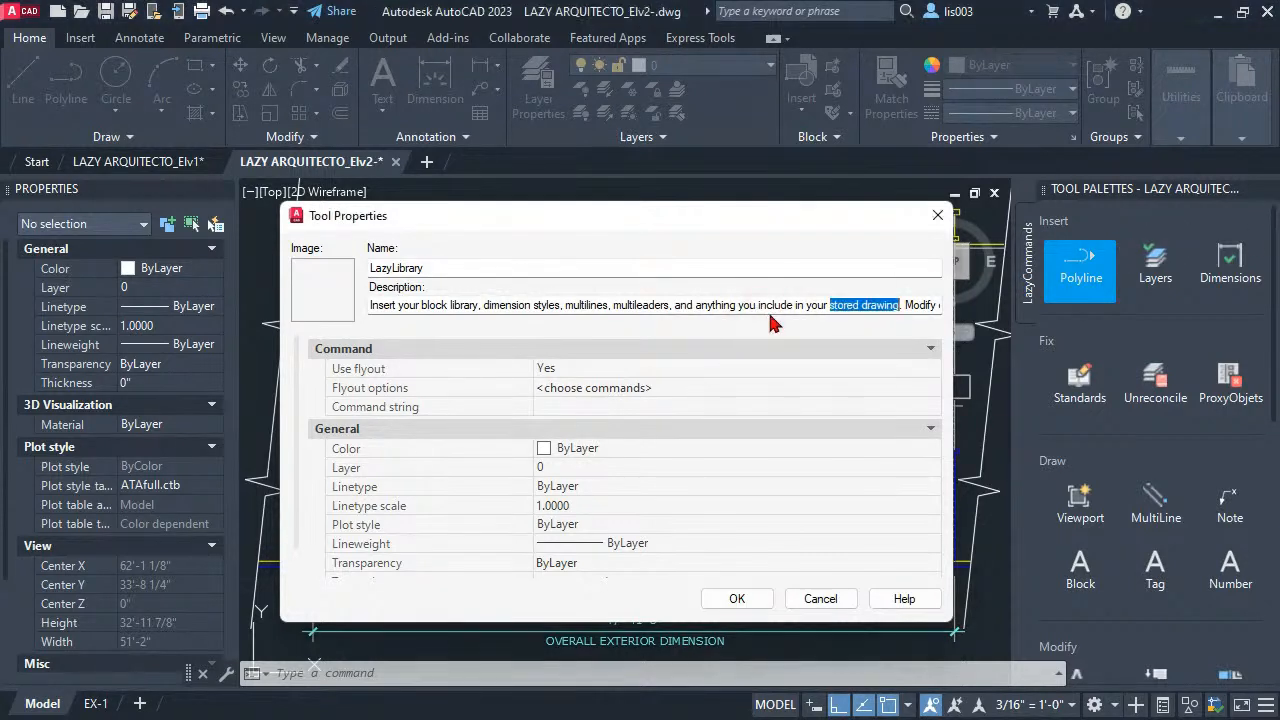
left_click(772, 305)
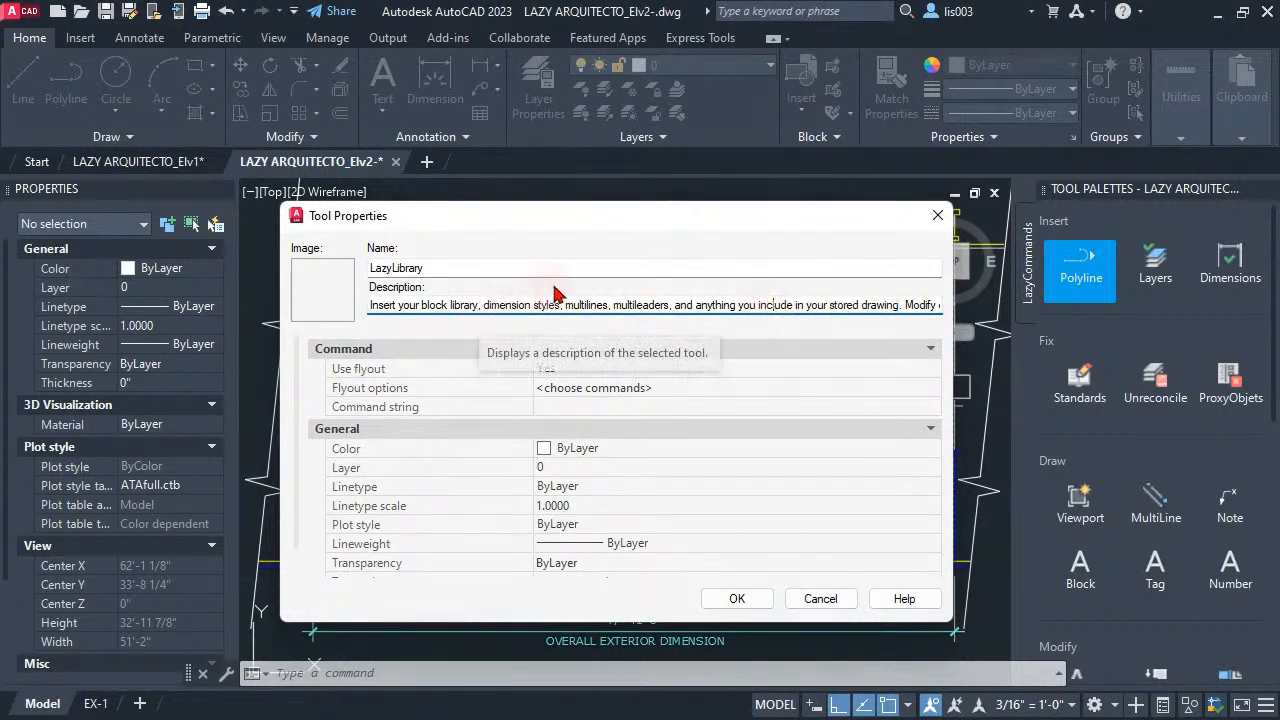
left_click(737, 599)
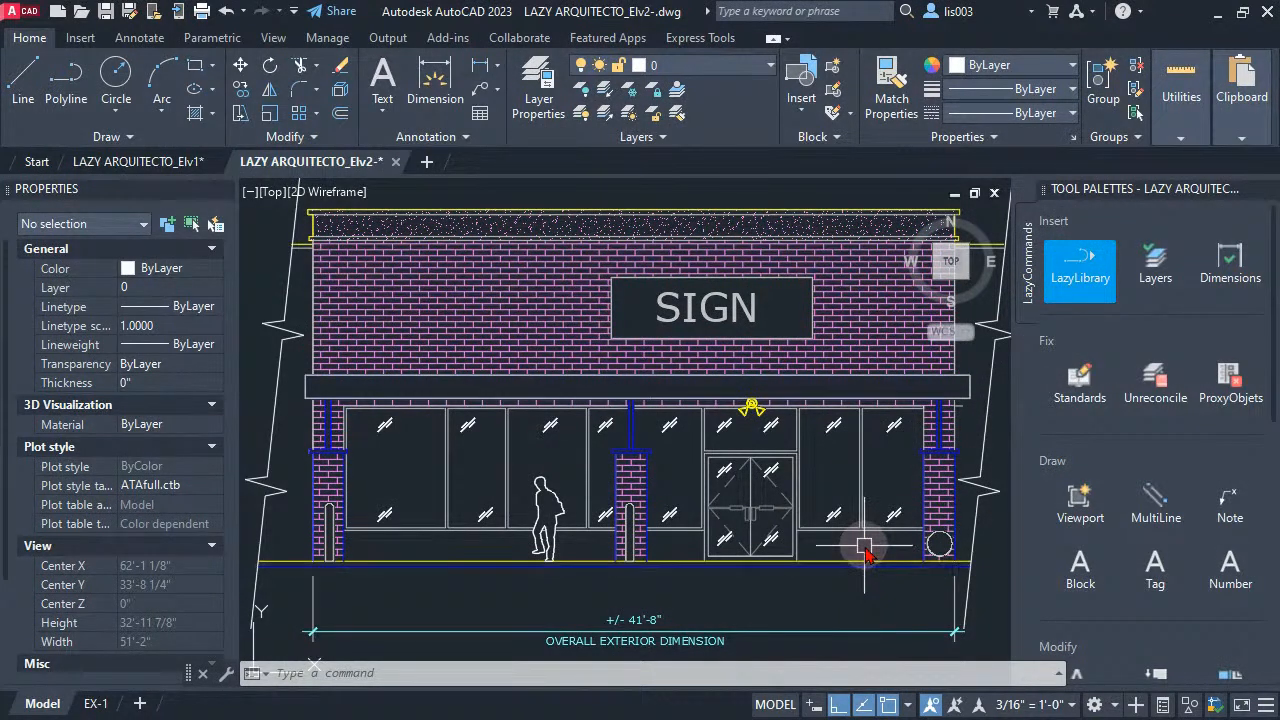
Step: Create a new drawing from the Tutorial-iArch.dwt template
mouse_move(866, 564)
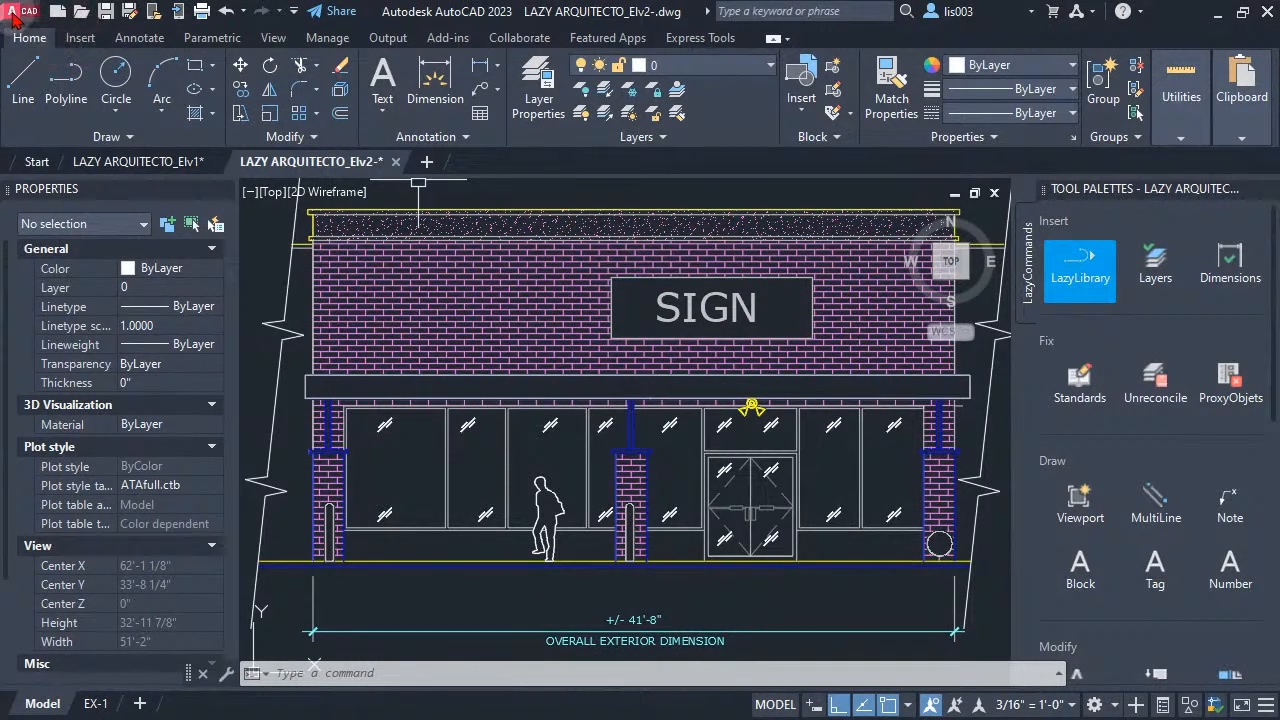
left_click(20, 14)
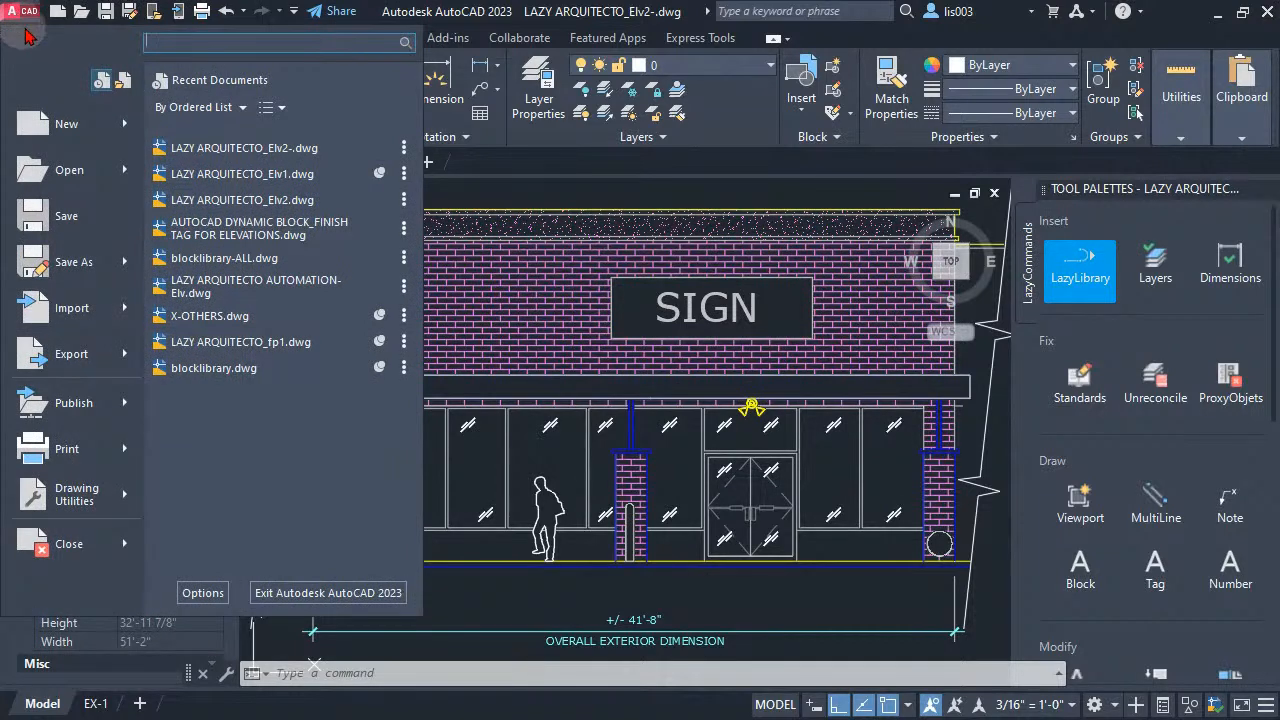
mouse_move(86, 127)
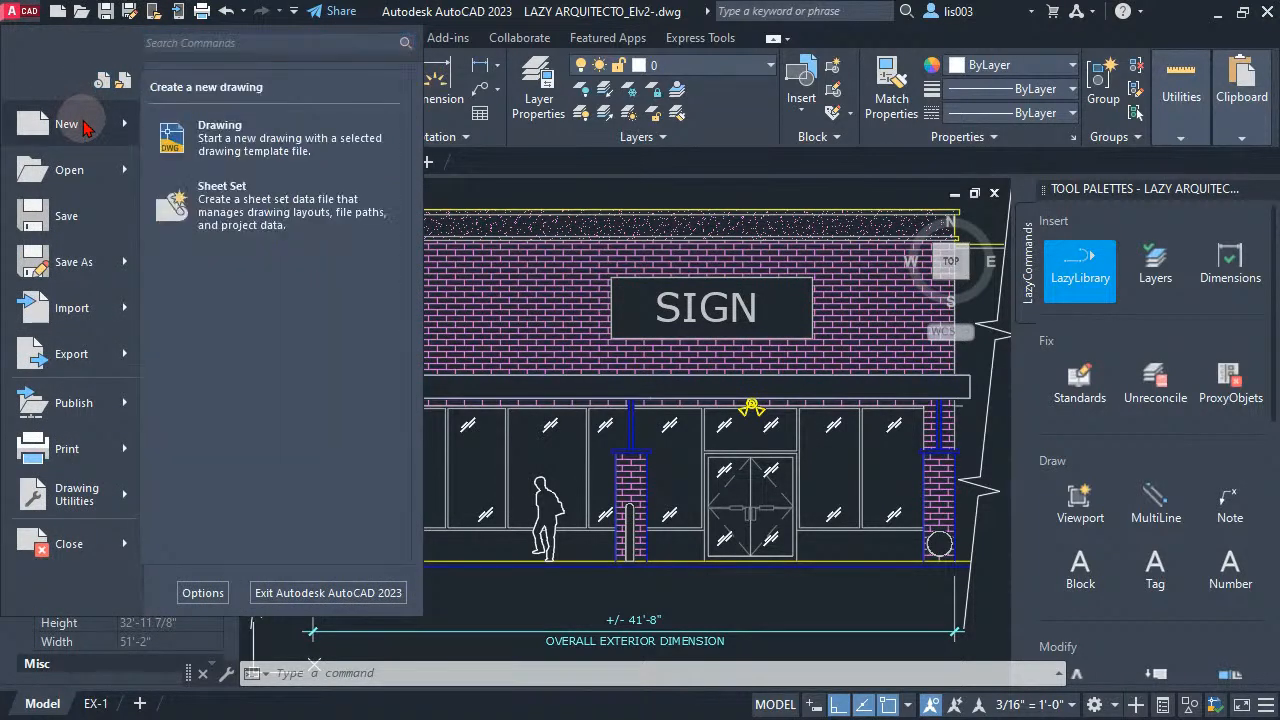
left_click(200, 135)
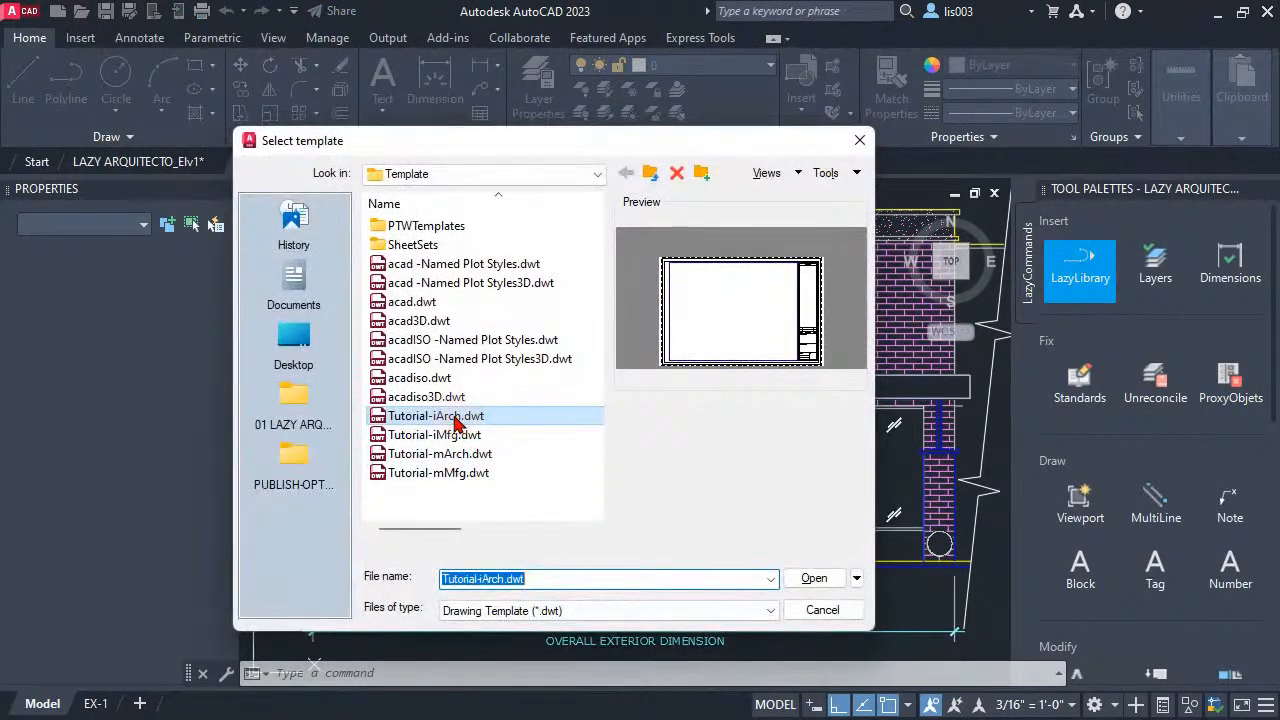
left_click(468, 418)
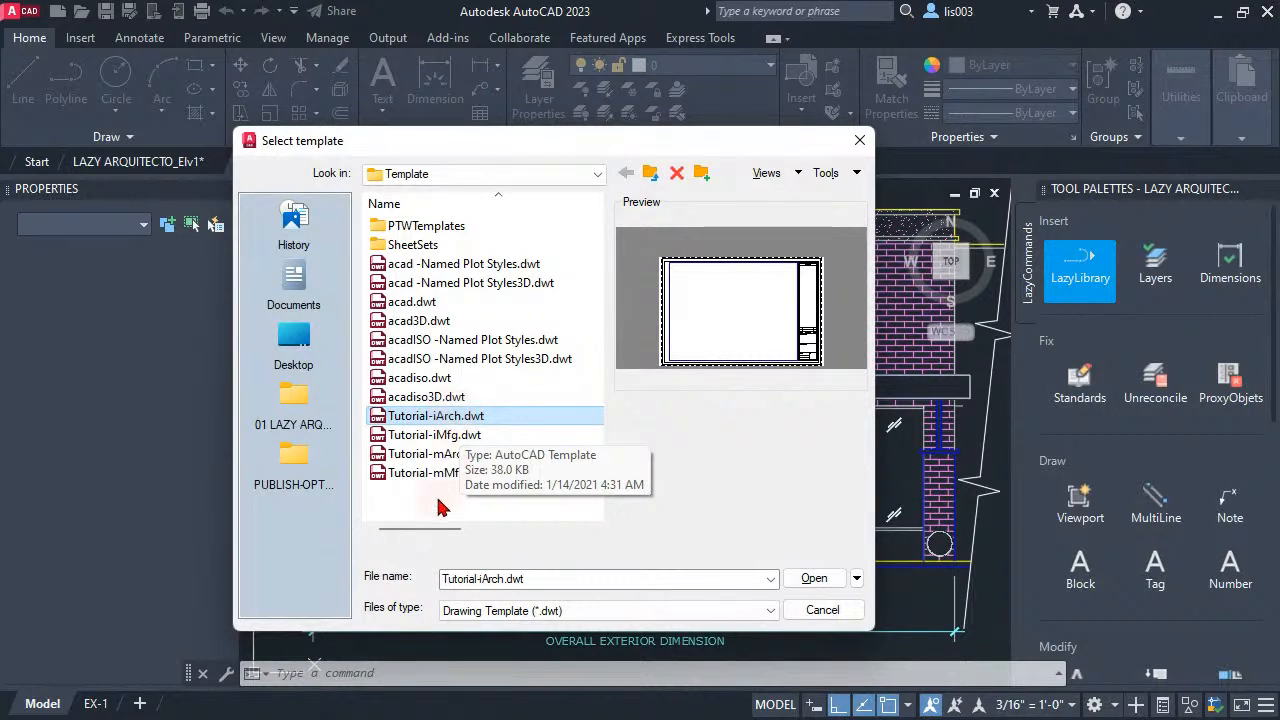
left_click(810, 580)
Step: Erase the title block and viewport from the D-Size Layout, and switch to the empty model space
left_click(638, 405)
left_click(529, 280)
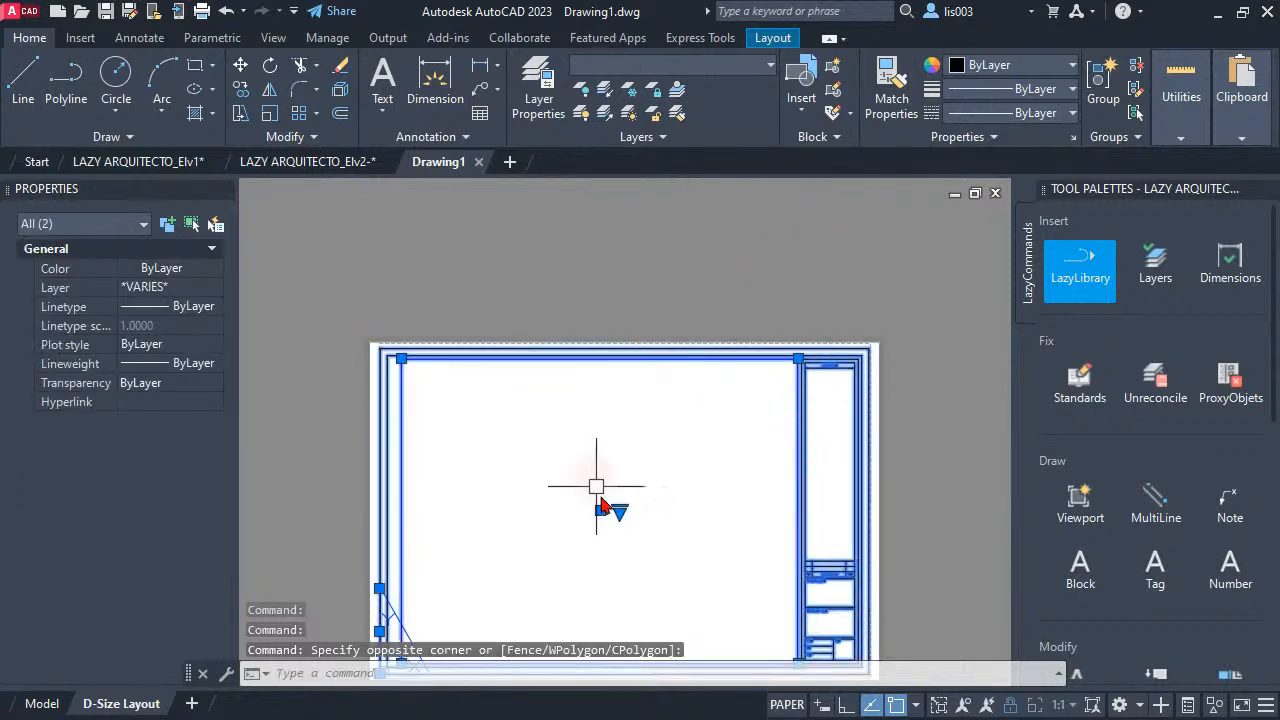
key("Delete")
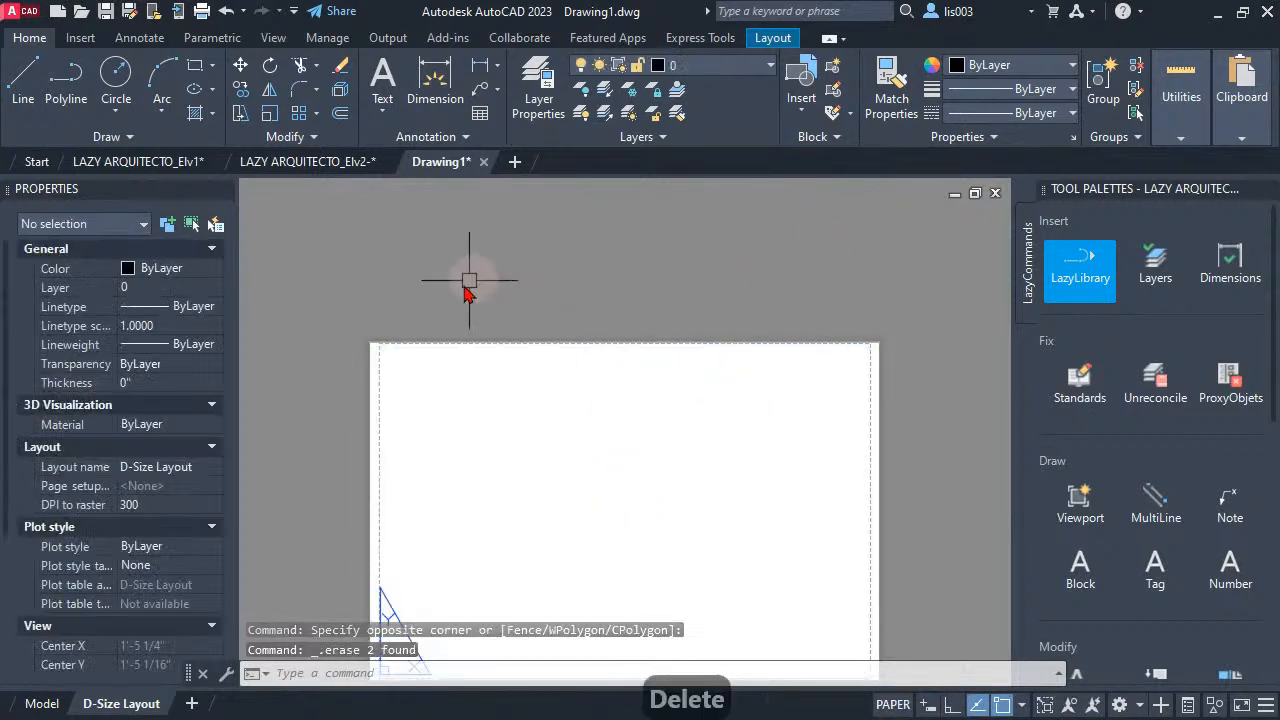
left_click(40, 703)
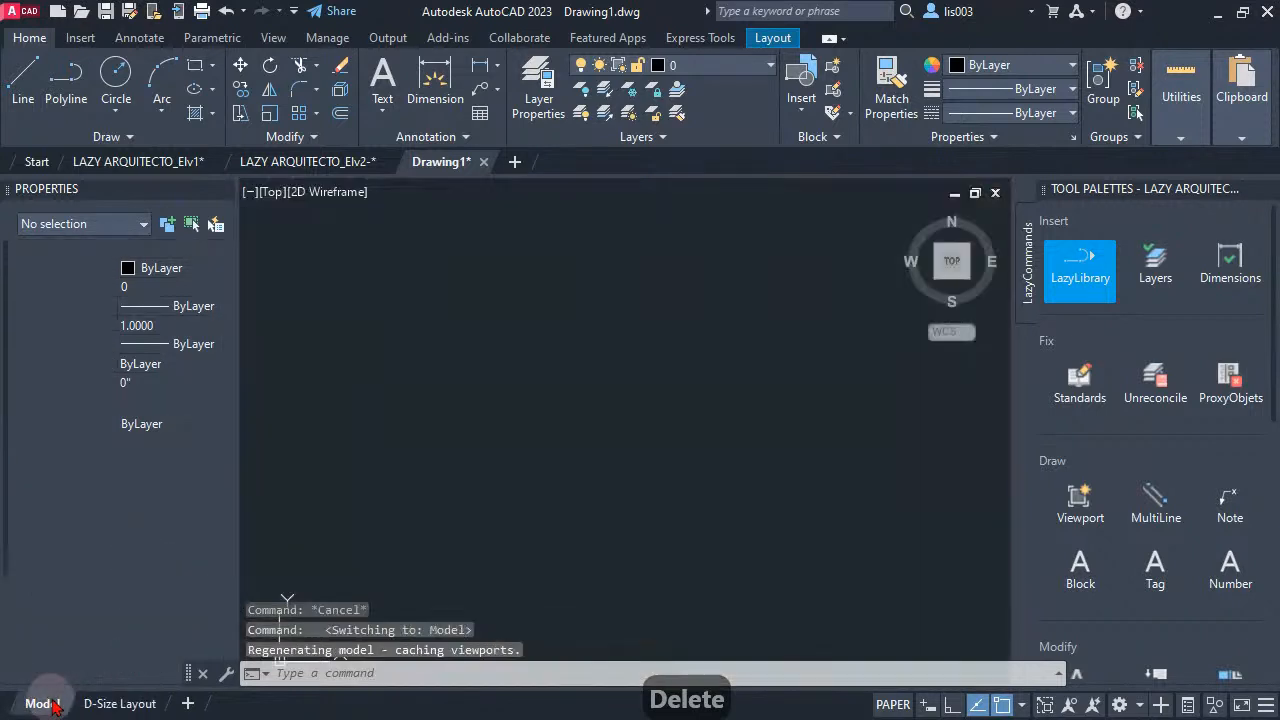
scroll(639, 390, "down", 2)
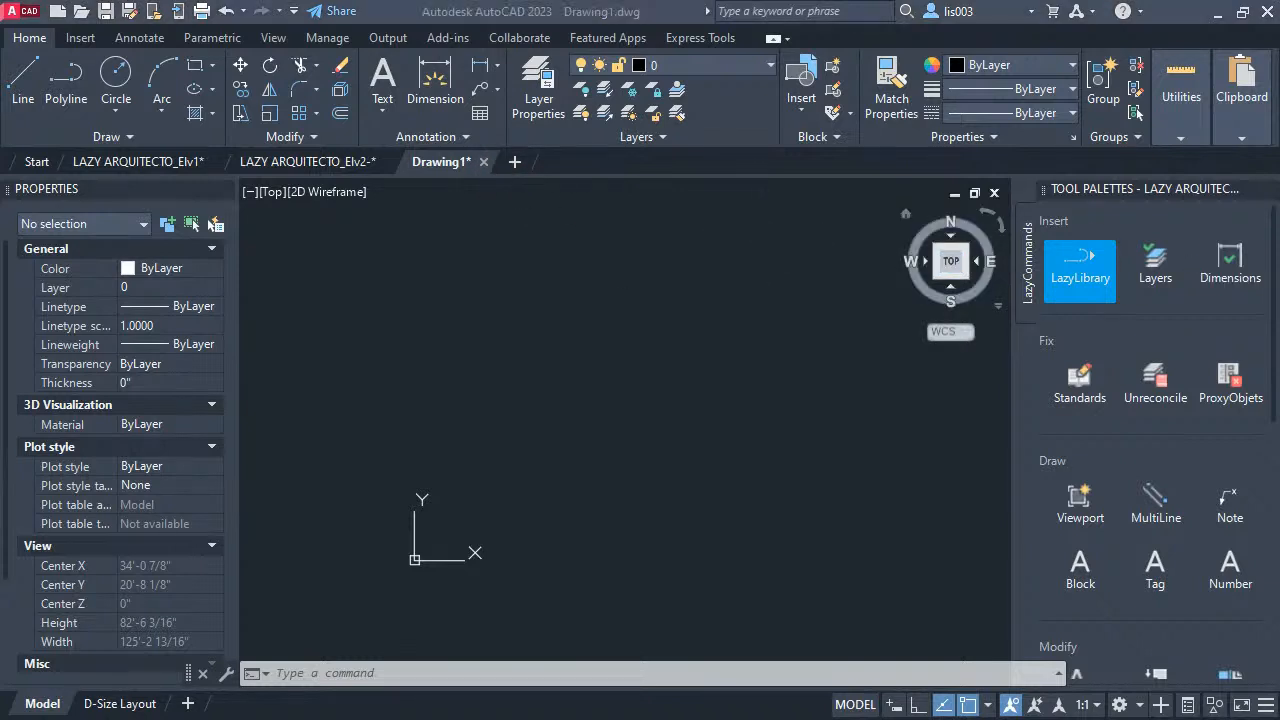
Step: Open MYLIBRARY.dwg from the MYLIBRARY folder in File Explorer
mouse_move(1279, 424)
left_mouse_down()
mouse_move(937, 457)
mouse_move(729, 127)
left_mouse_up()
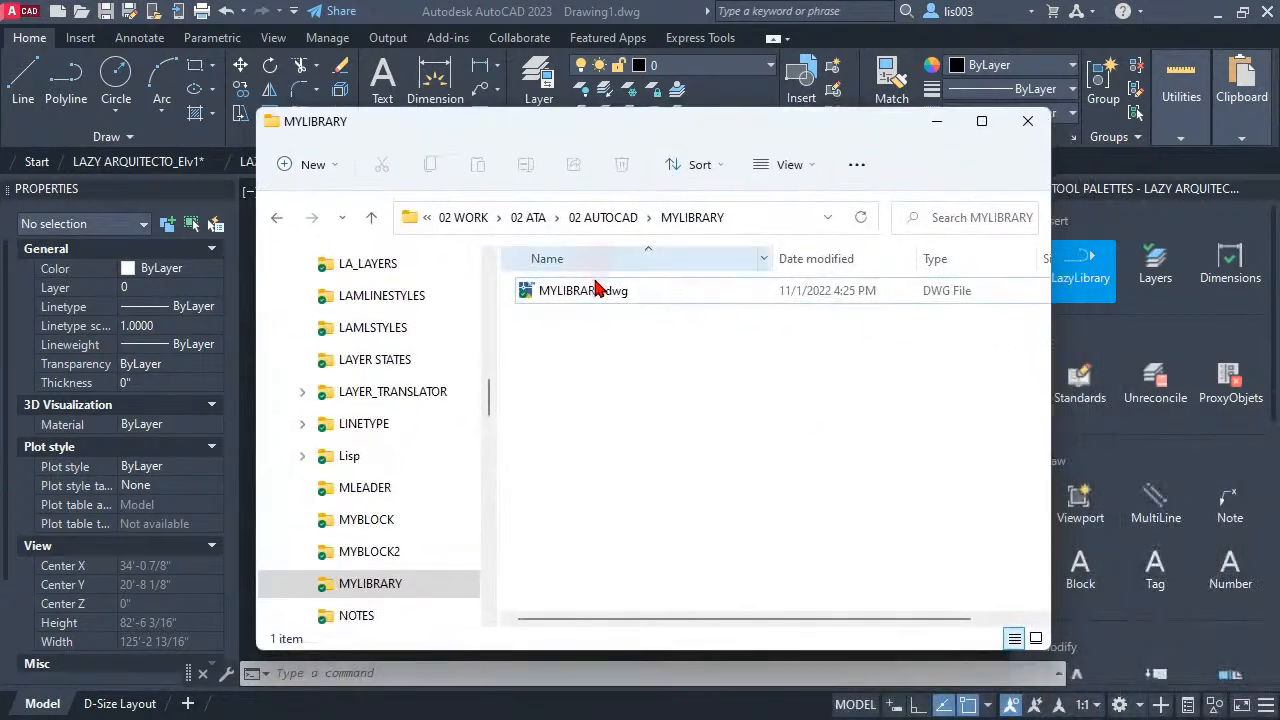
left_click(565, 295)
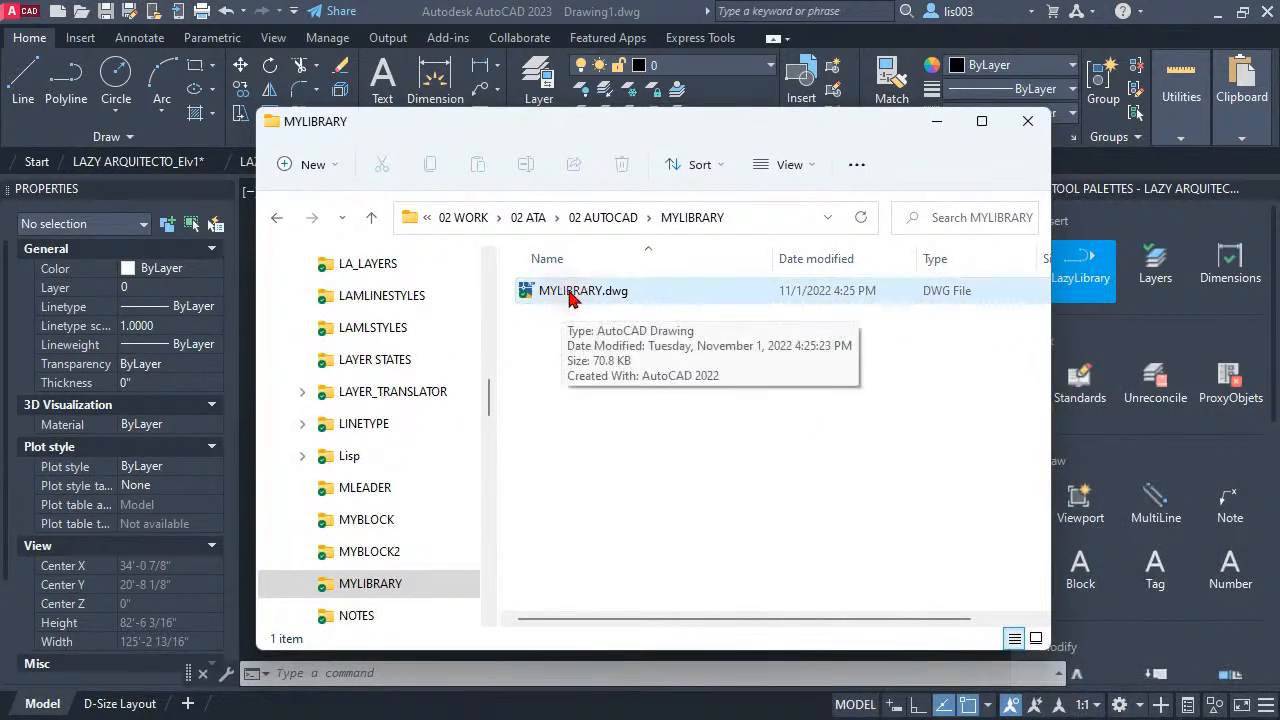
double_click(565, 292)
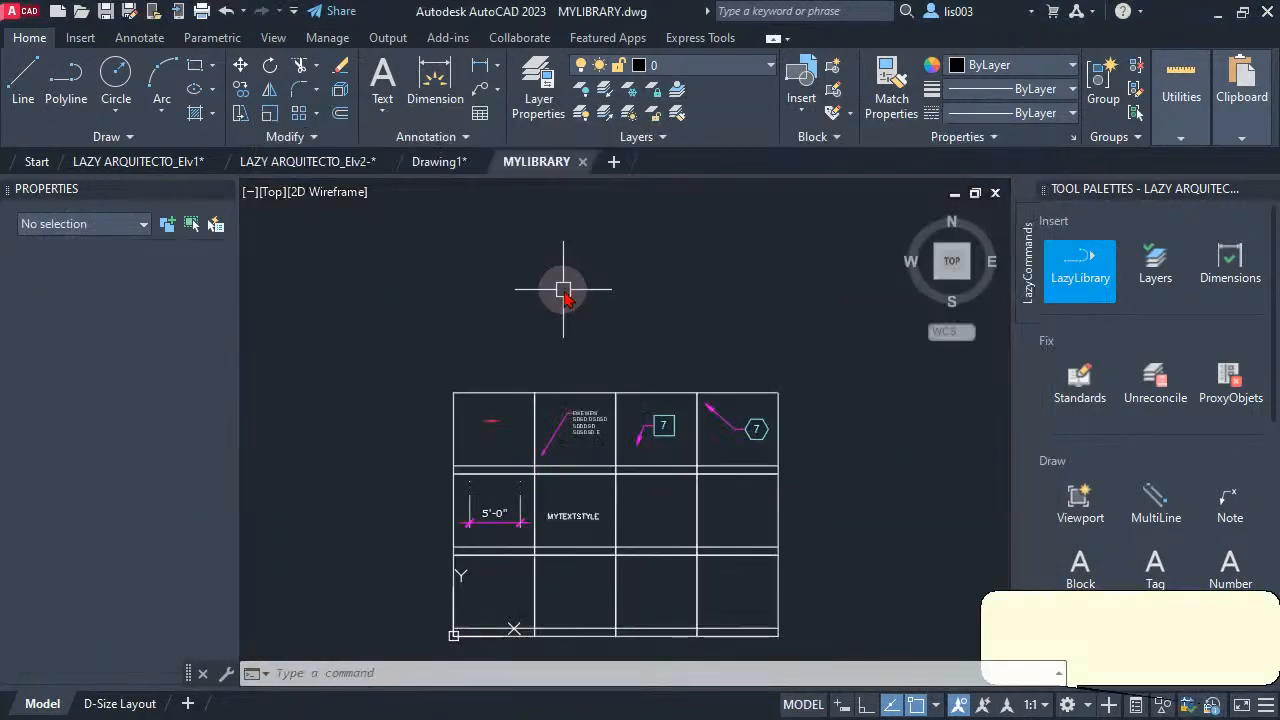
Step: Inspect the style properties of the 5'-0" dimension and the text multileader in the library grid
scroll(572, 548, "up", 2)
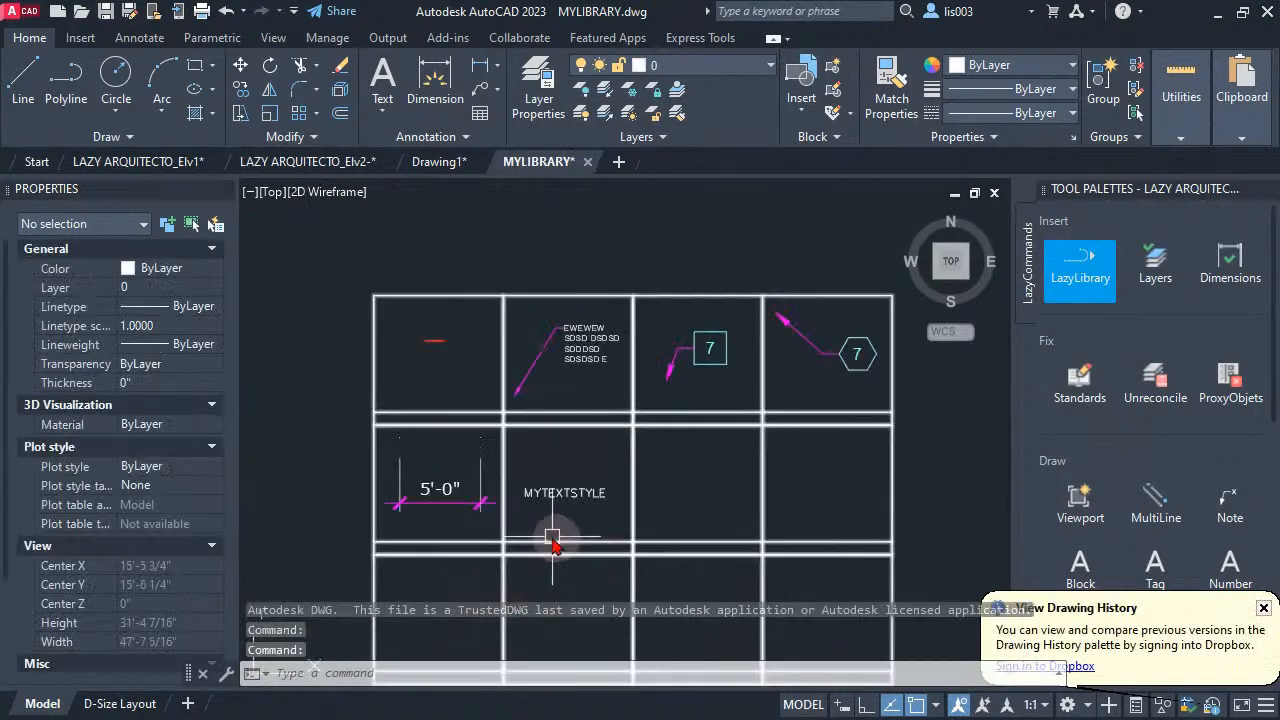
left_click(430, 496)
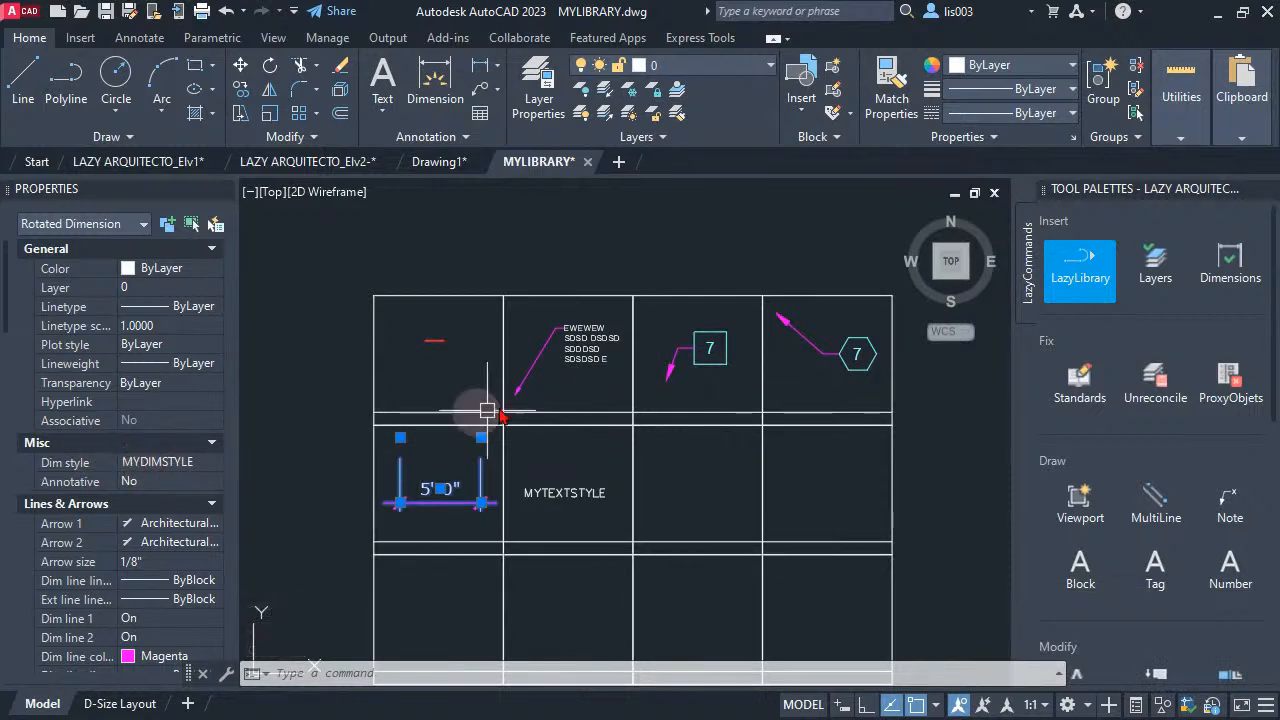
key("Escape")
left_click(525, 385)
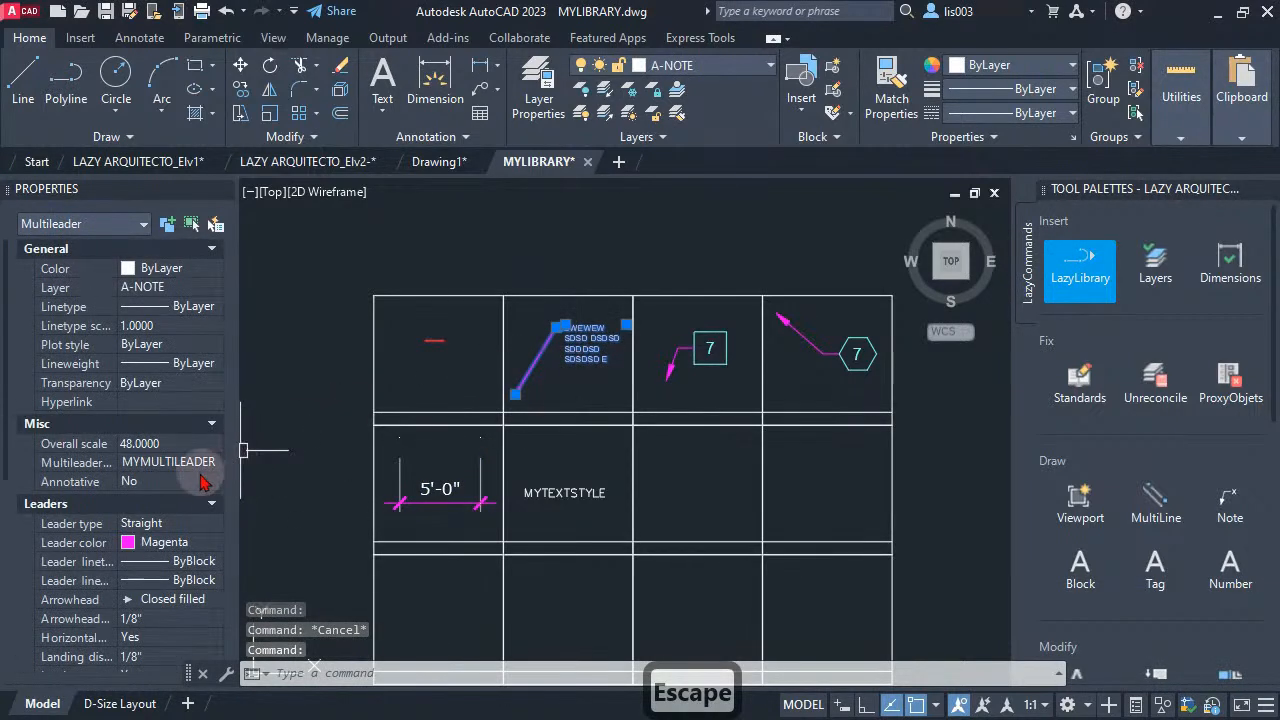
key("Escape")
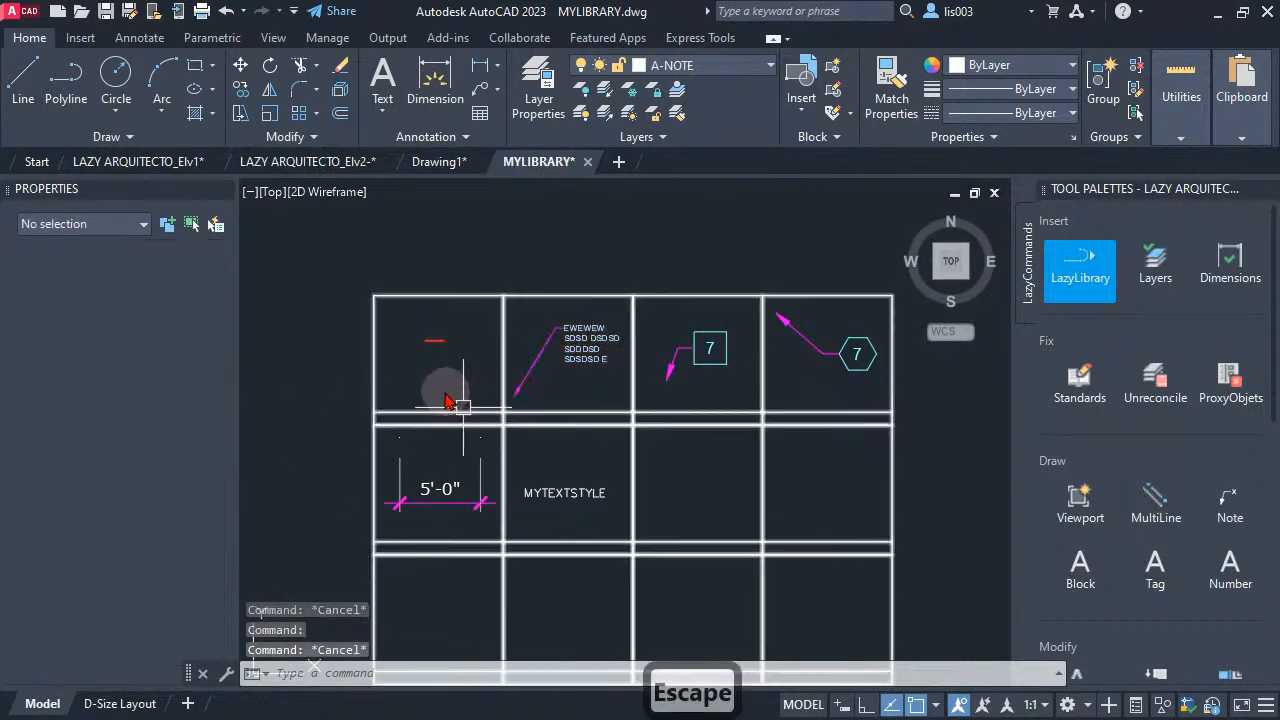
Step: Inspect the layer and style properties of the red multiline in the library grid's first cell, and return to the whole grid
scroll(560, 314, "up", 5)
scroll(555, 315, "up", 2)
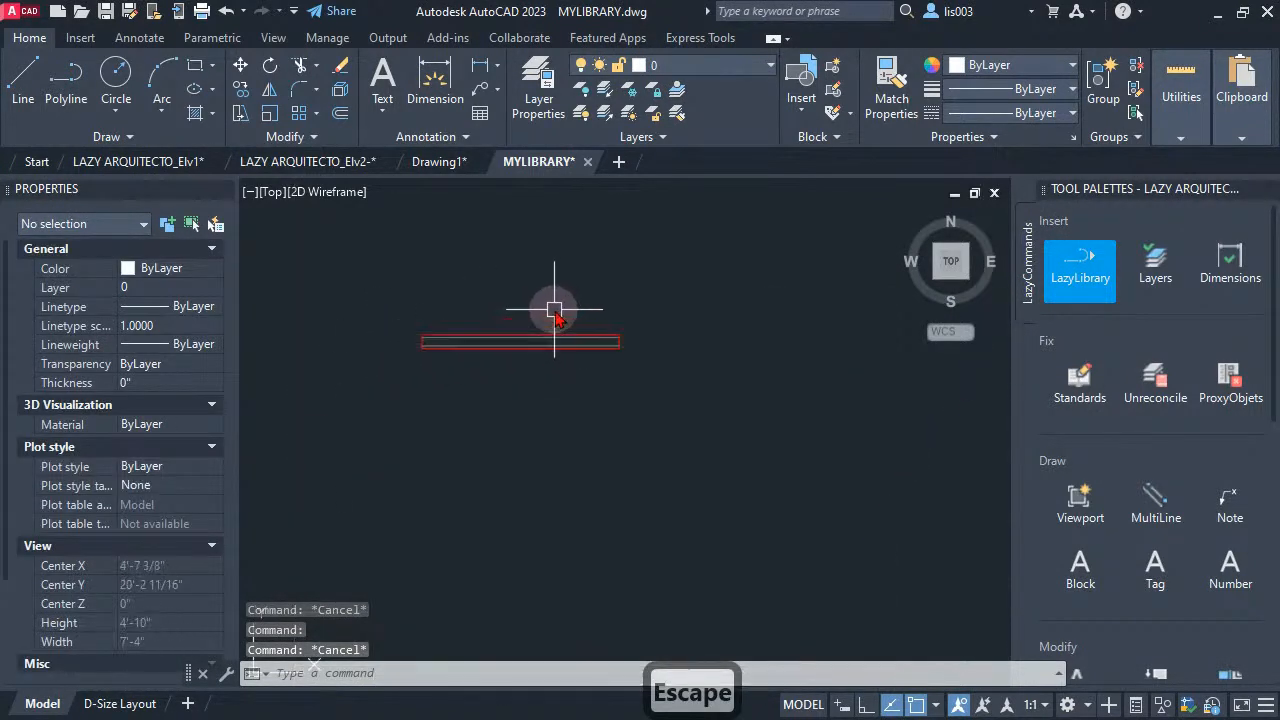
left_click(543, 338)
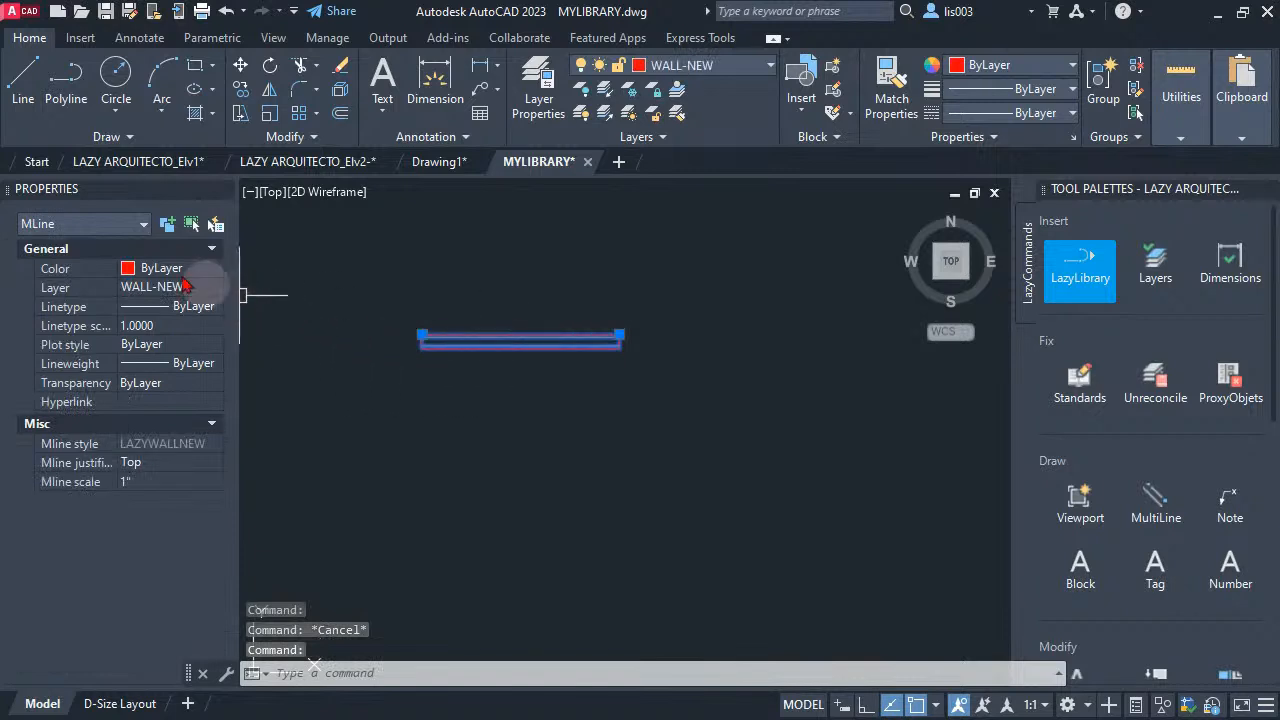
key("Escape")
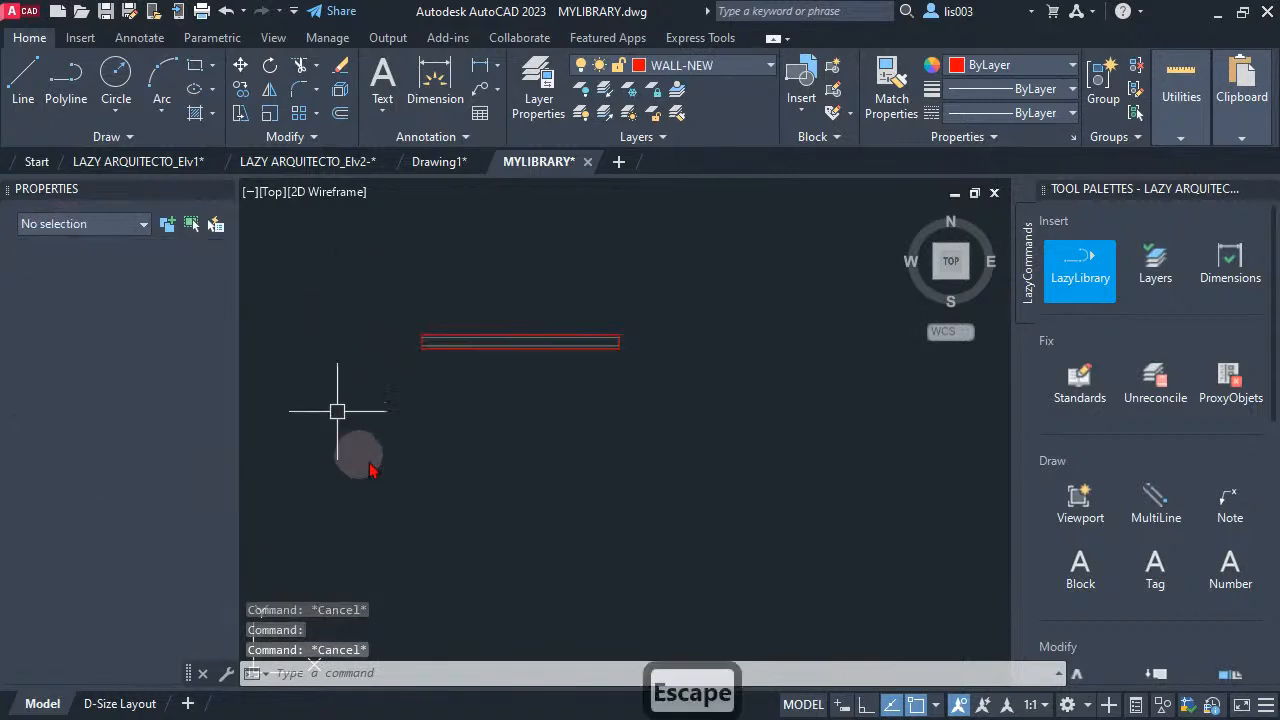
scroll(509, 457, "down", 7)
mouse_move(560, 507)
middle_mouse_down()
mouse_move(514, 320)
mouse_move(514, 338)
middle_mouse_up()
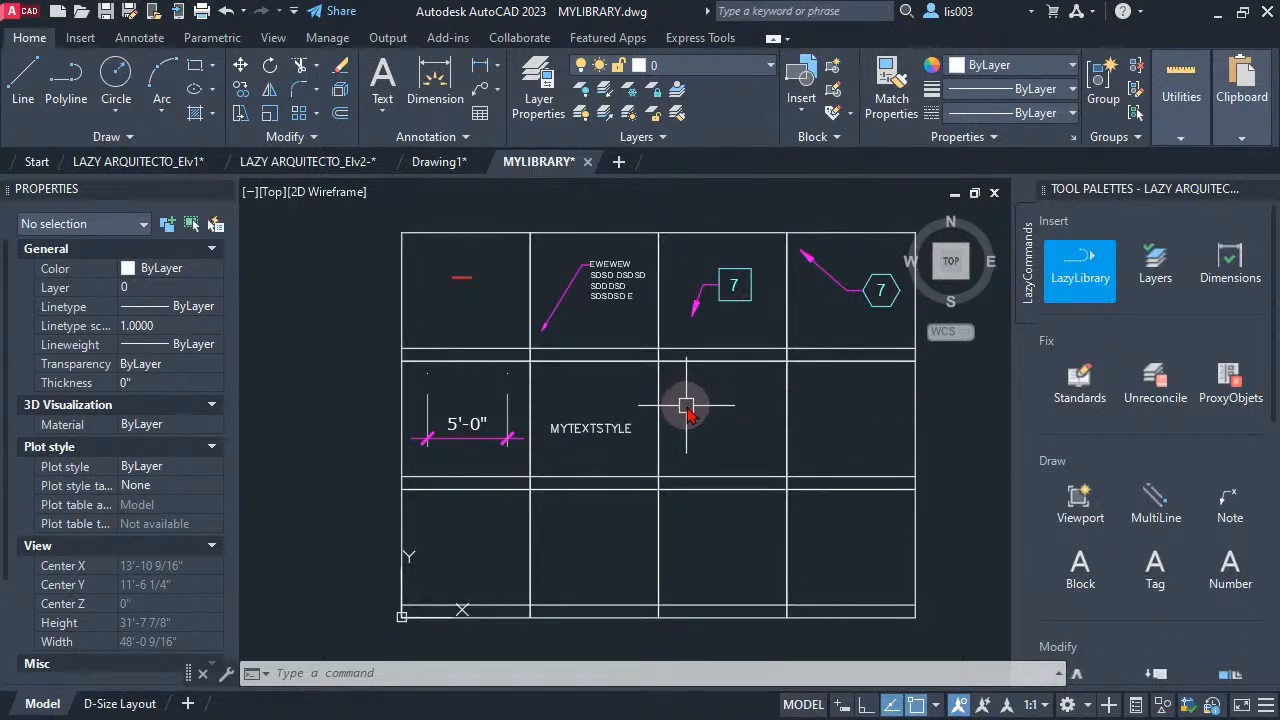
Step: Close MYLIBRARY.dwg and Drawing1.dwg without saving either one
left_click(588, 162)
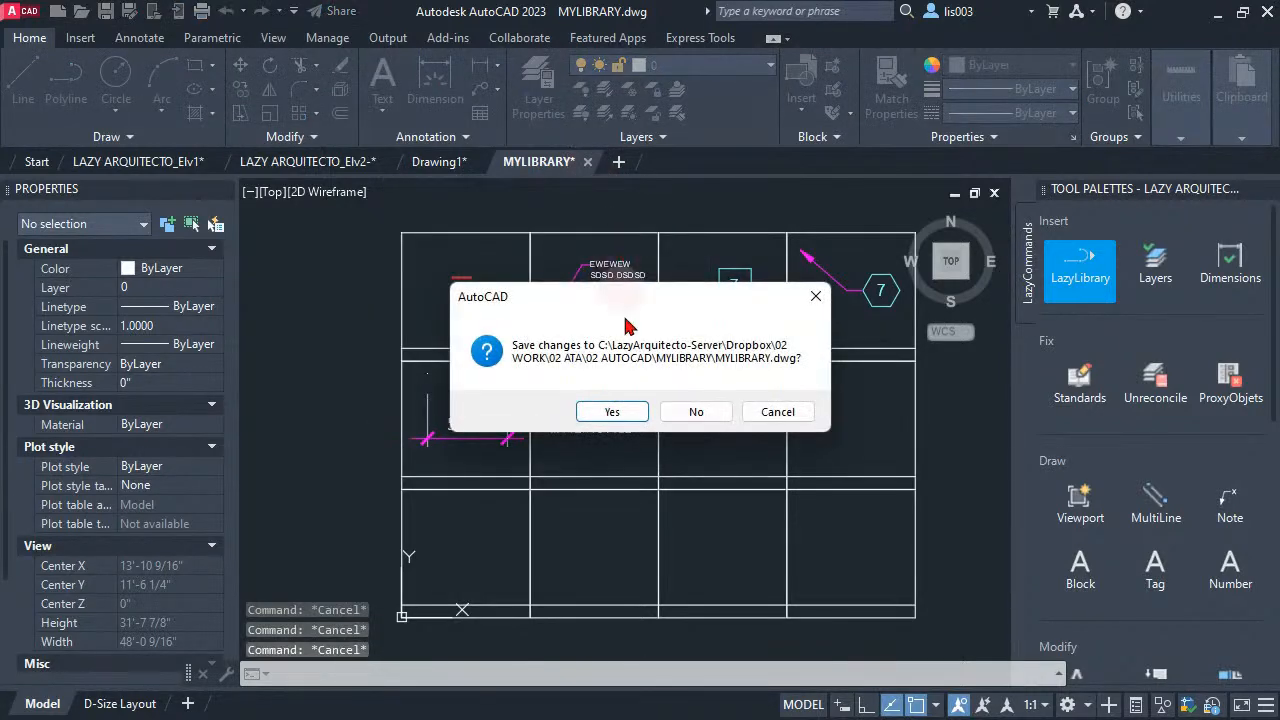
left_click(696, 412)
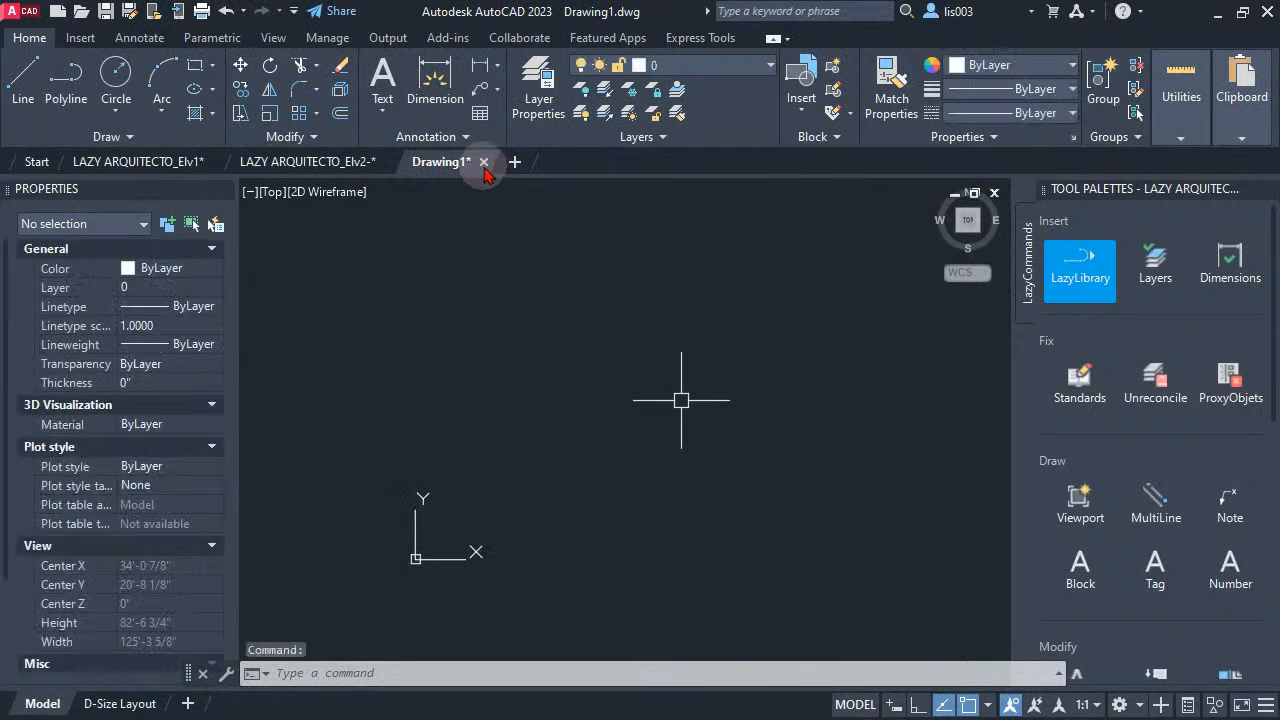
left_click(483, 162)
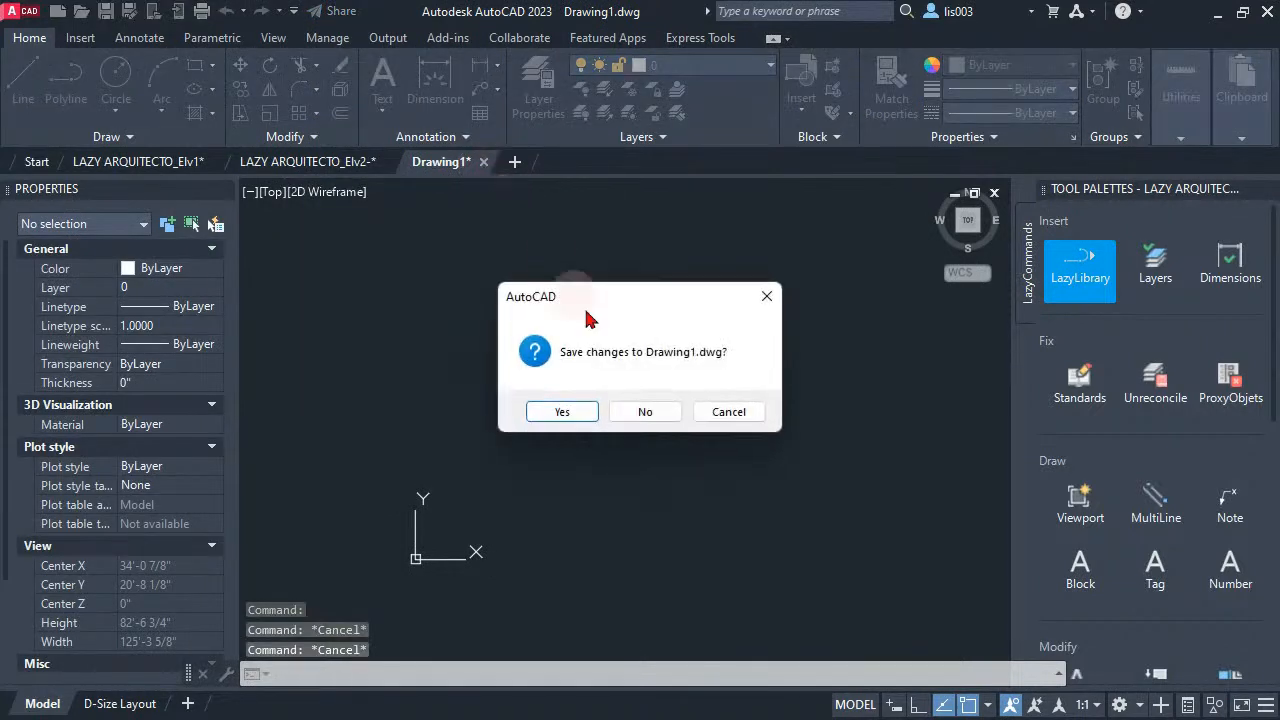
left_click(641, 412)
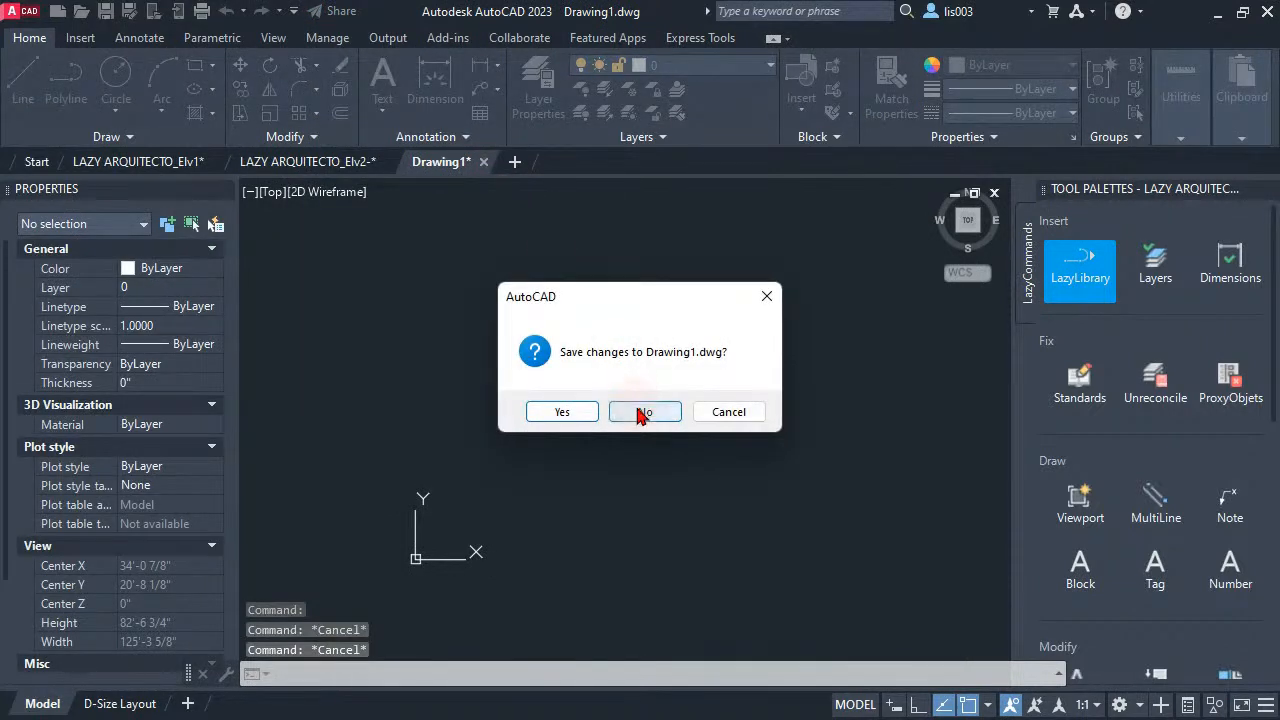
left_click(641, 412)
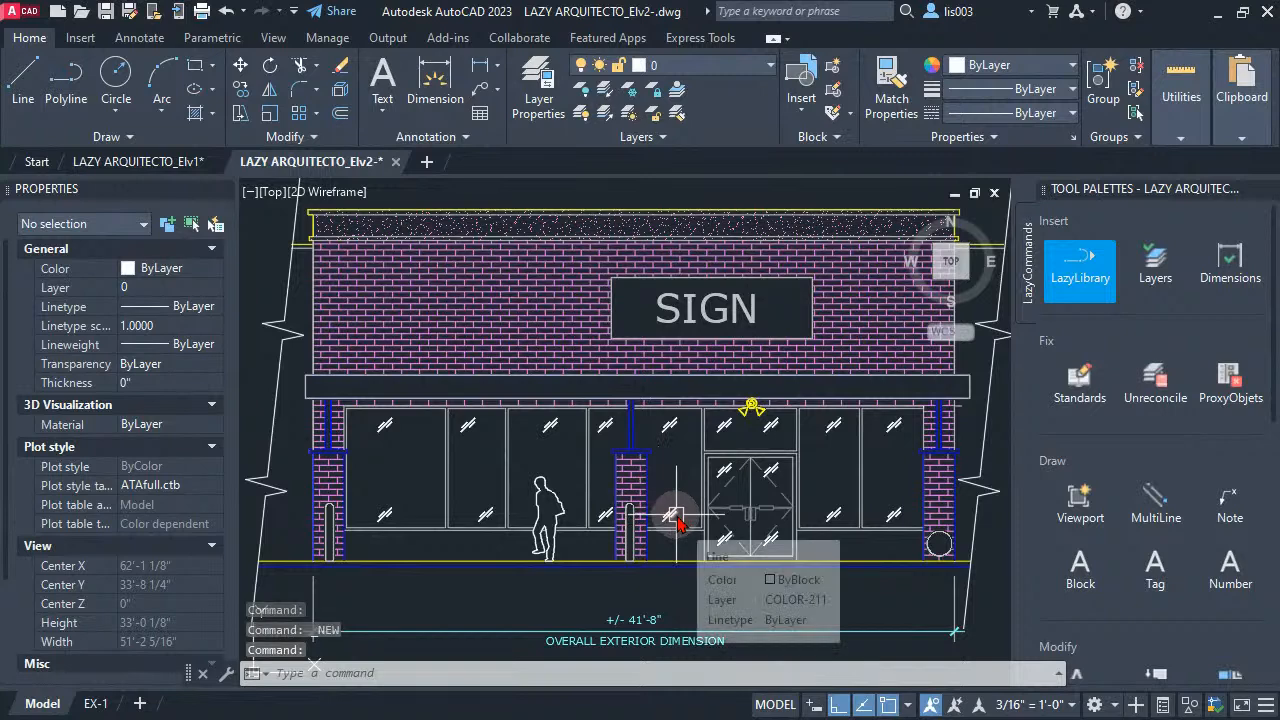
Step: Open the tool properties of the LazyLibrary palette tool and review its name and description
left_click(1085, 277)
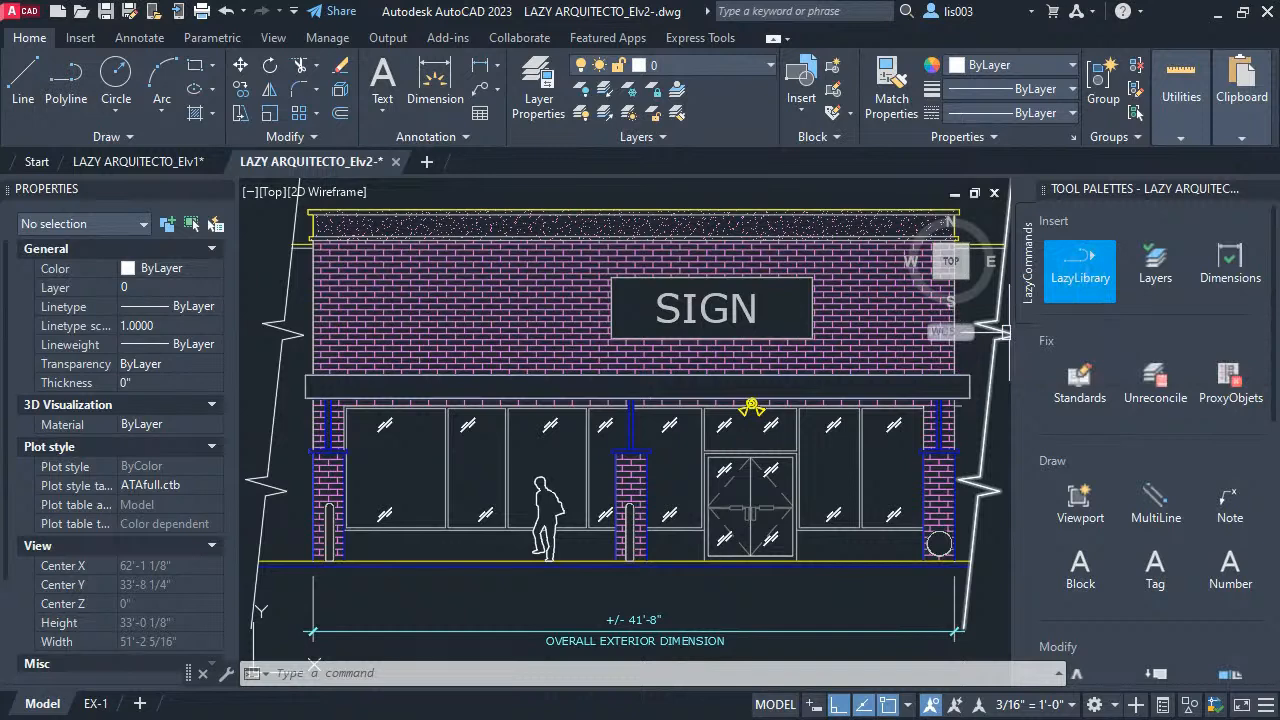
right_click(1085, 277)
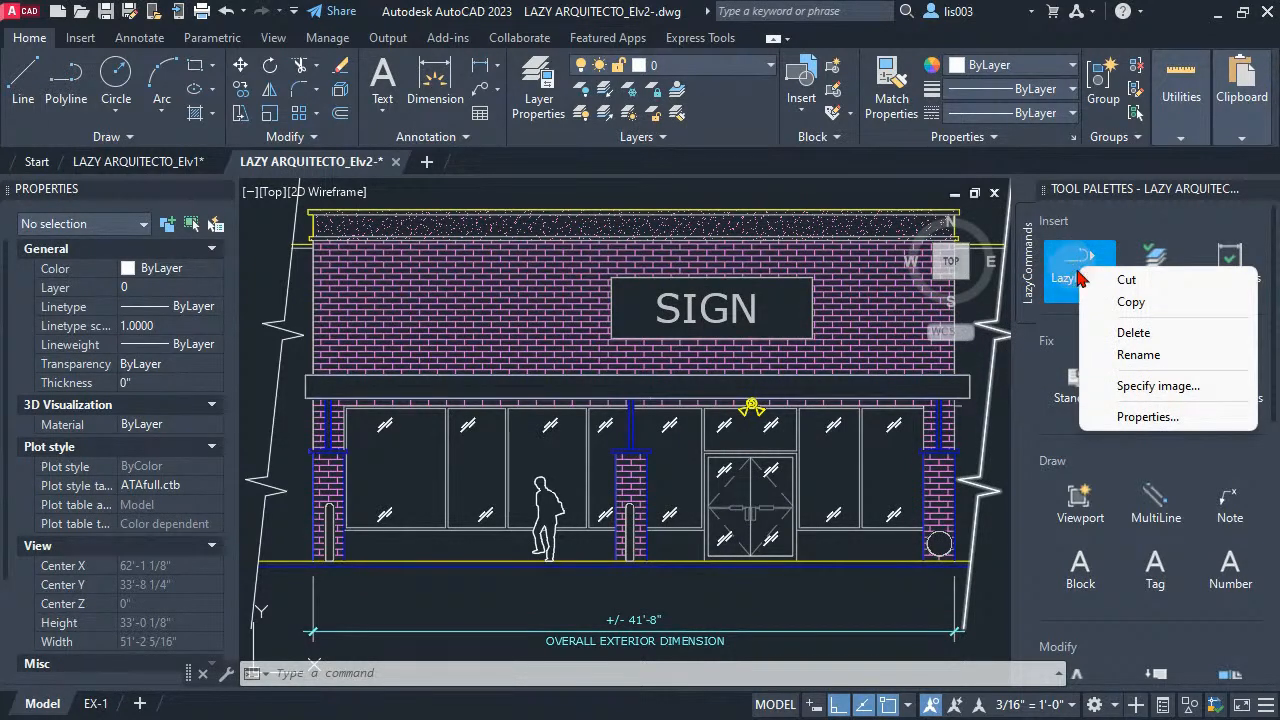
left_click(1150, 418)
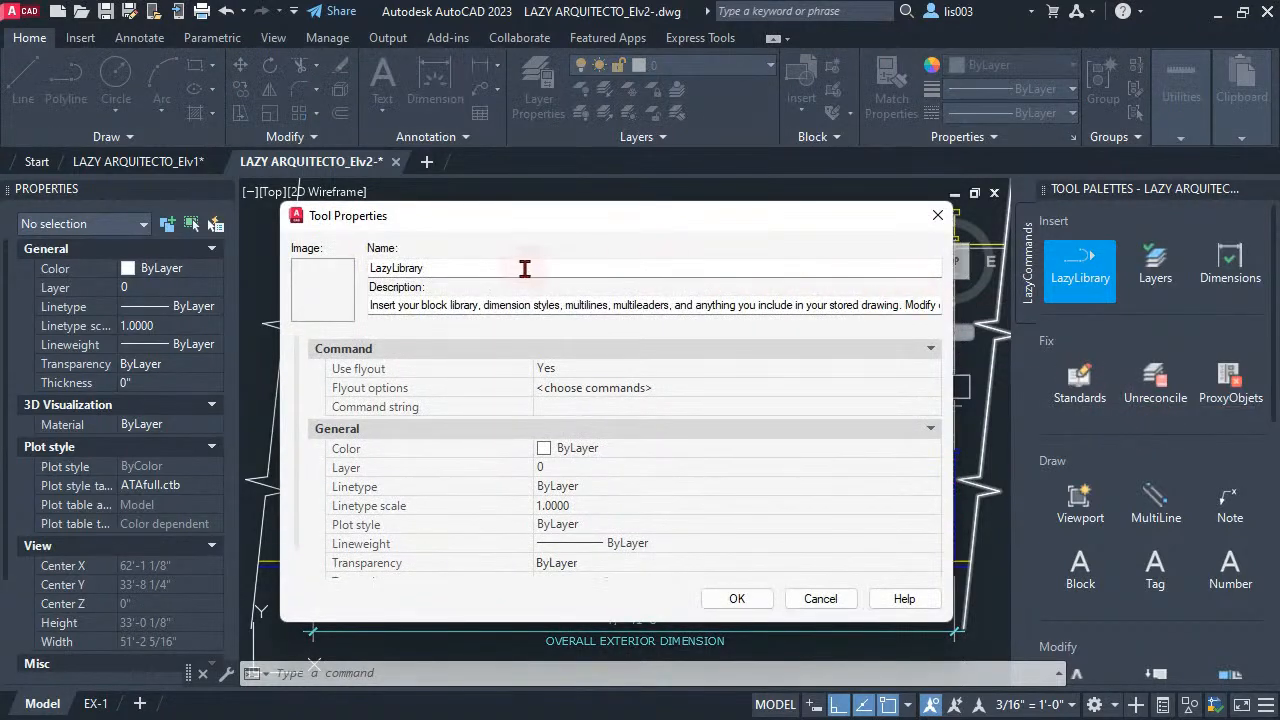
left_click_drag(530, 269, 377, 268)
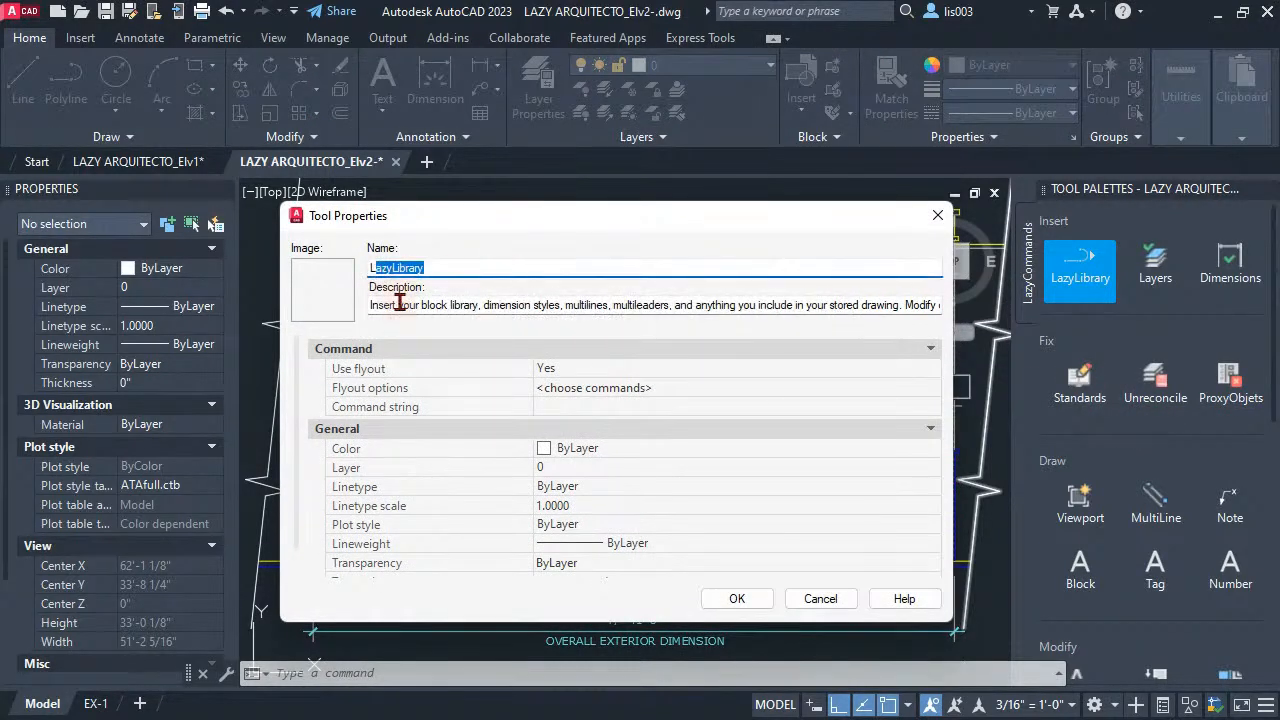
left_click(398, 304)
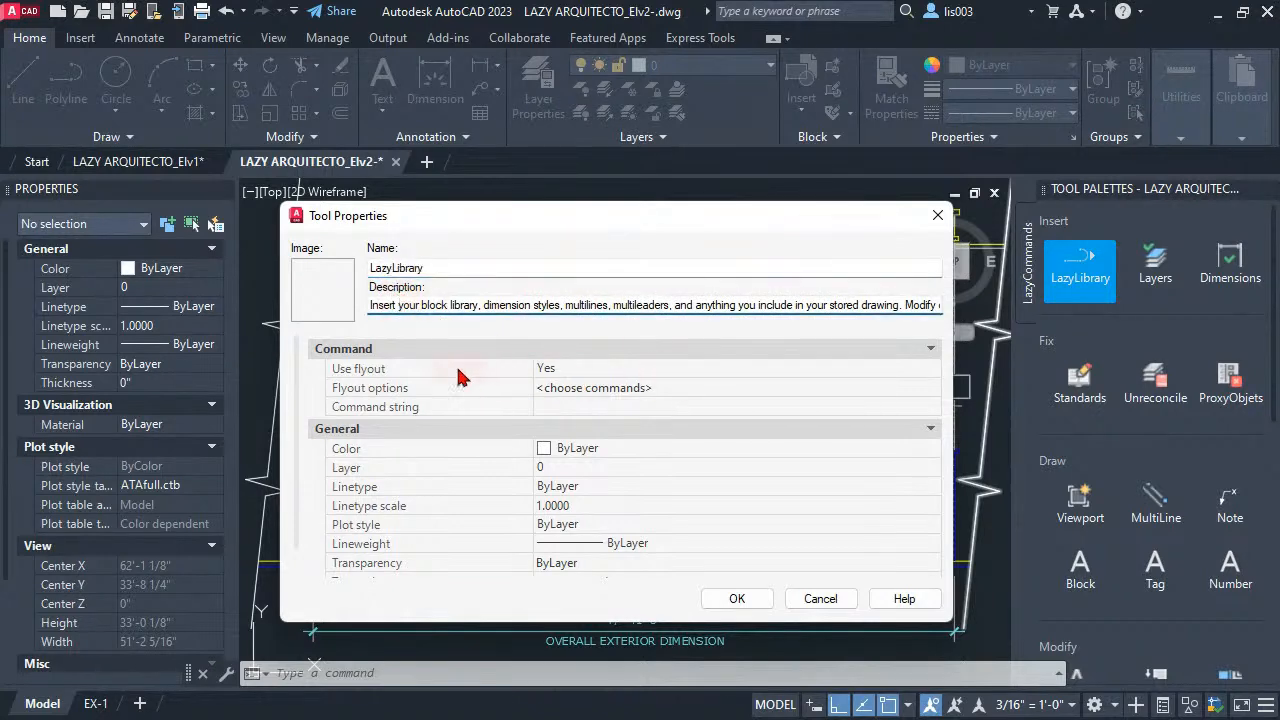
Step: Check the light and dark theme image settings of the LazyLibrary tool, and leave them without choosing an image
right_click(323, 290)
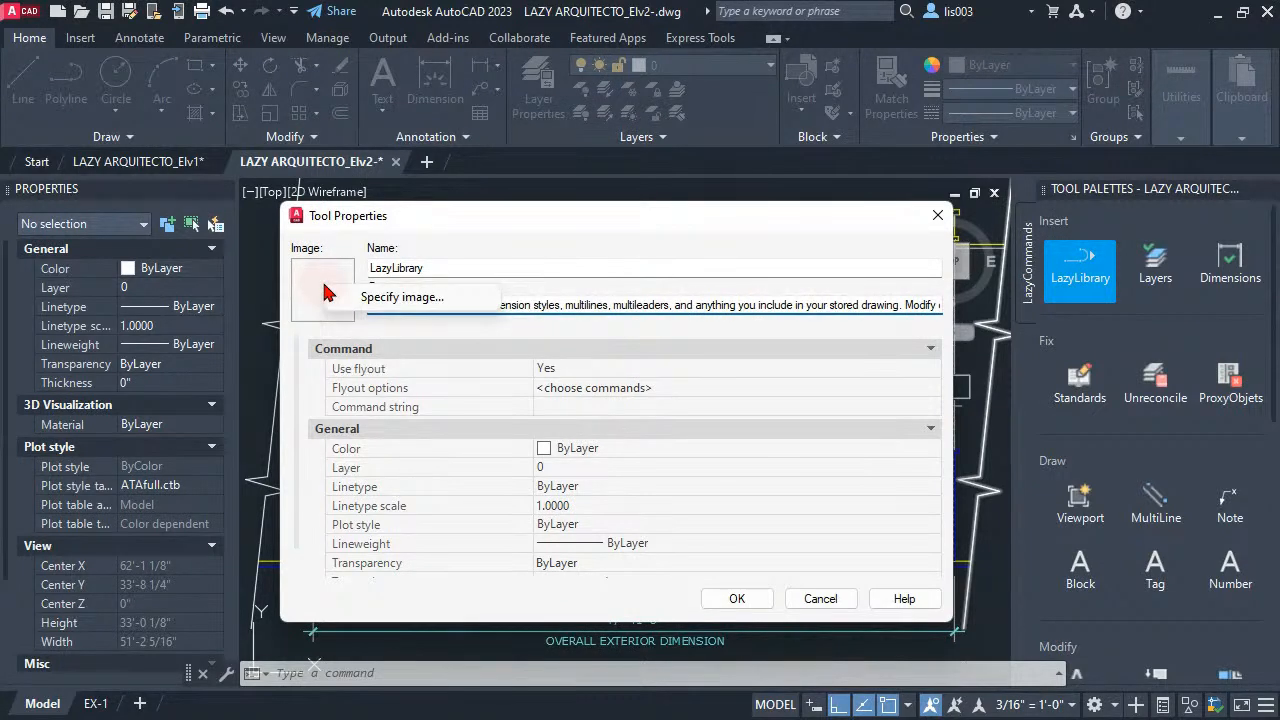
left_click(387, 300)
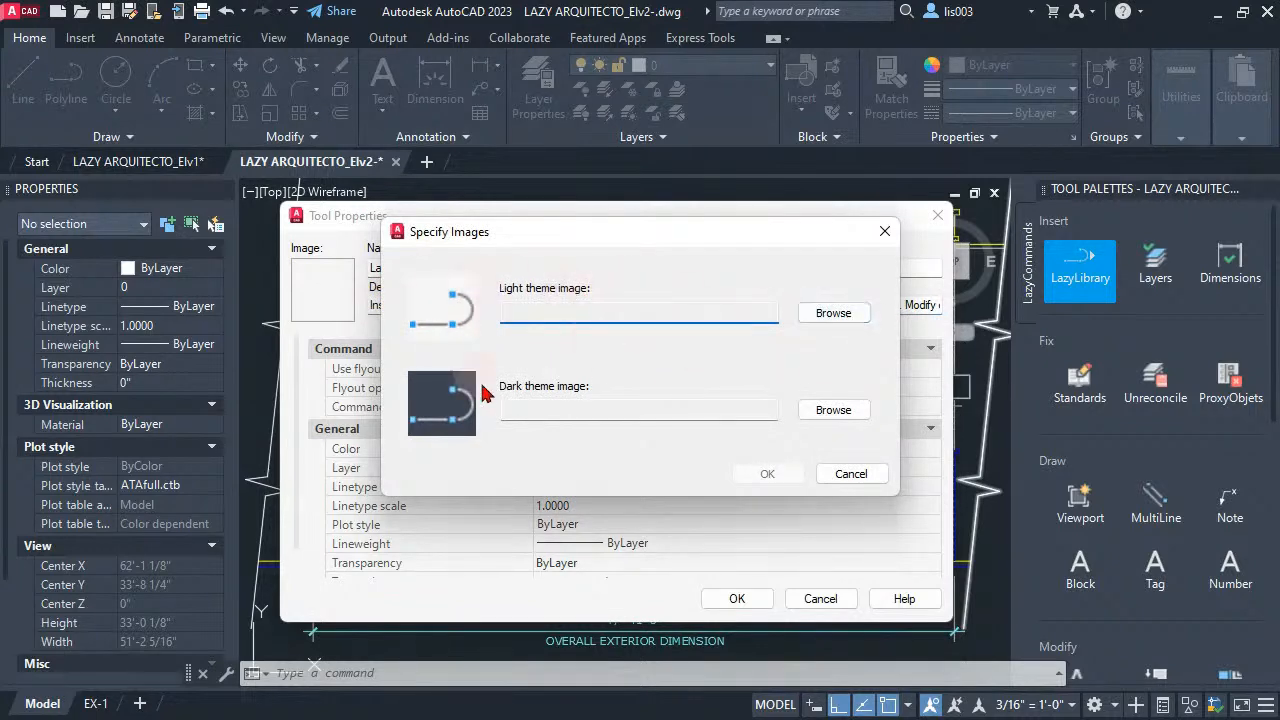
left_click(852, 474)
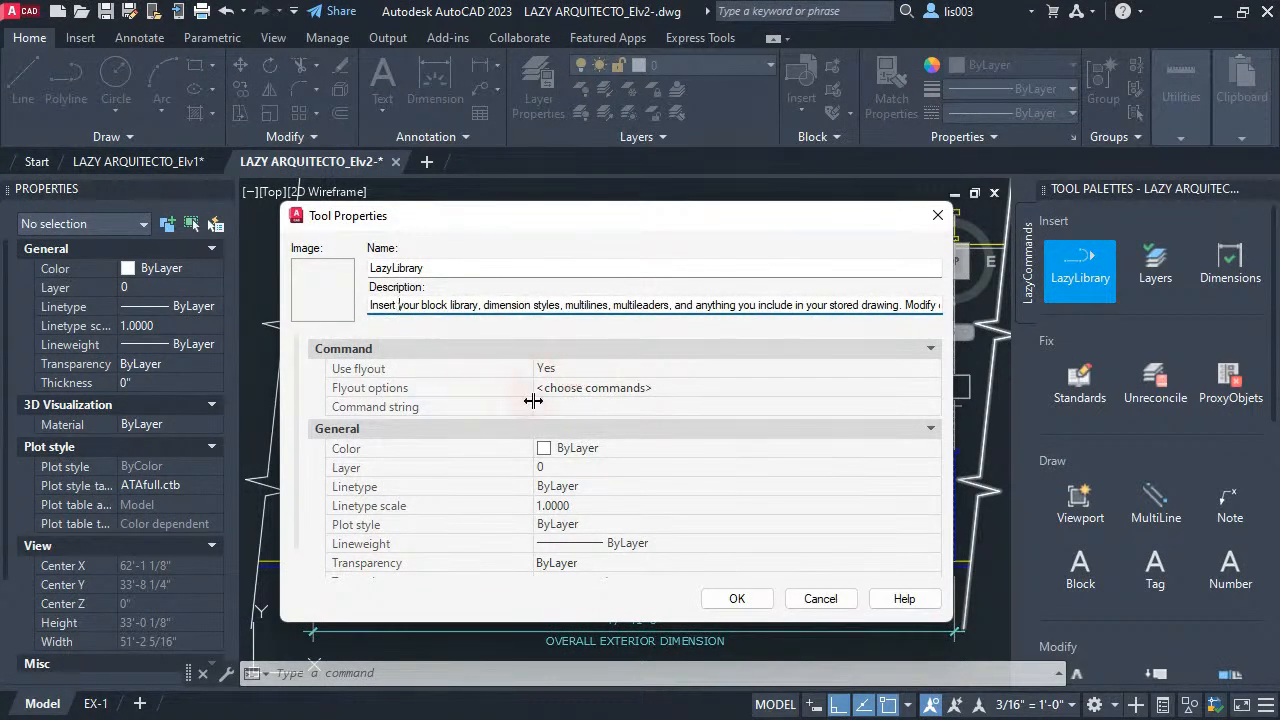
Step: Set the LazyLibrary tool's Use flyout option to No and accept the tool properties
left_click(399, 406)
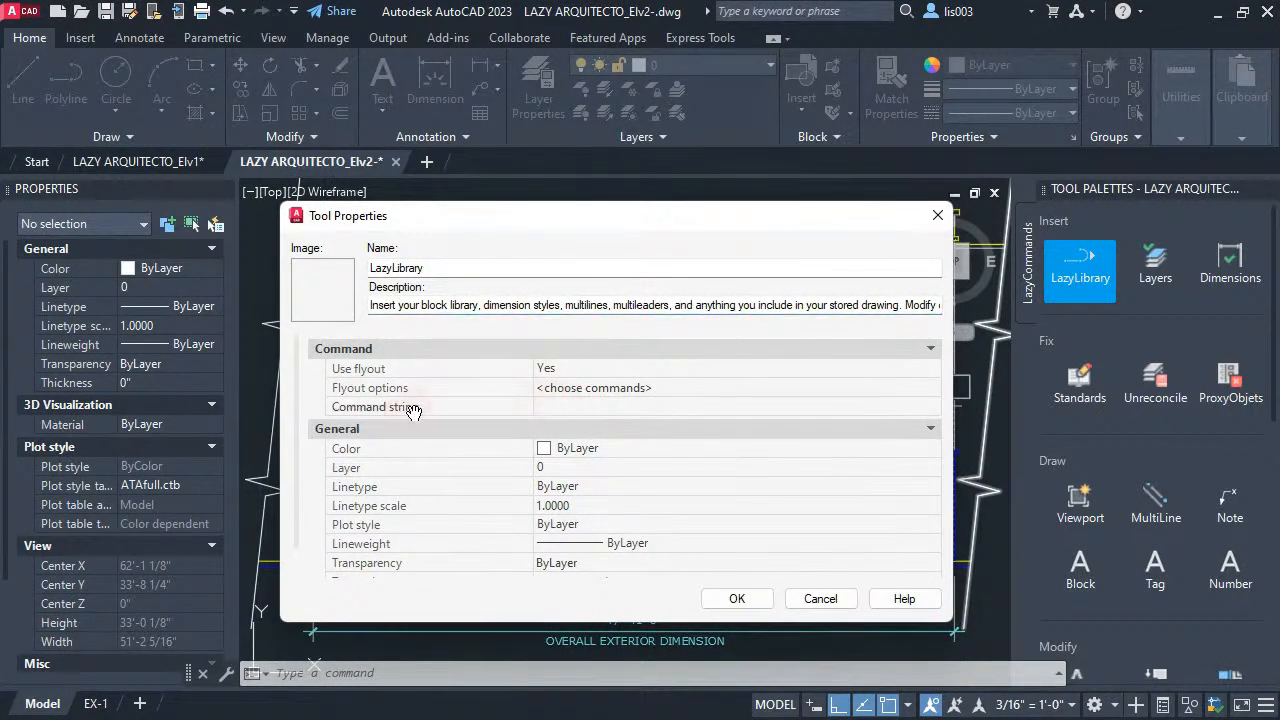
left_click(562, 370)
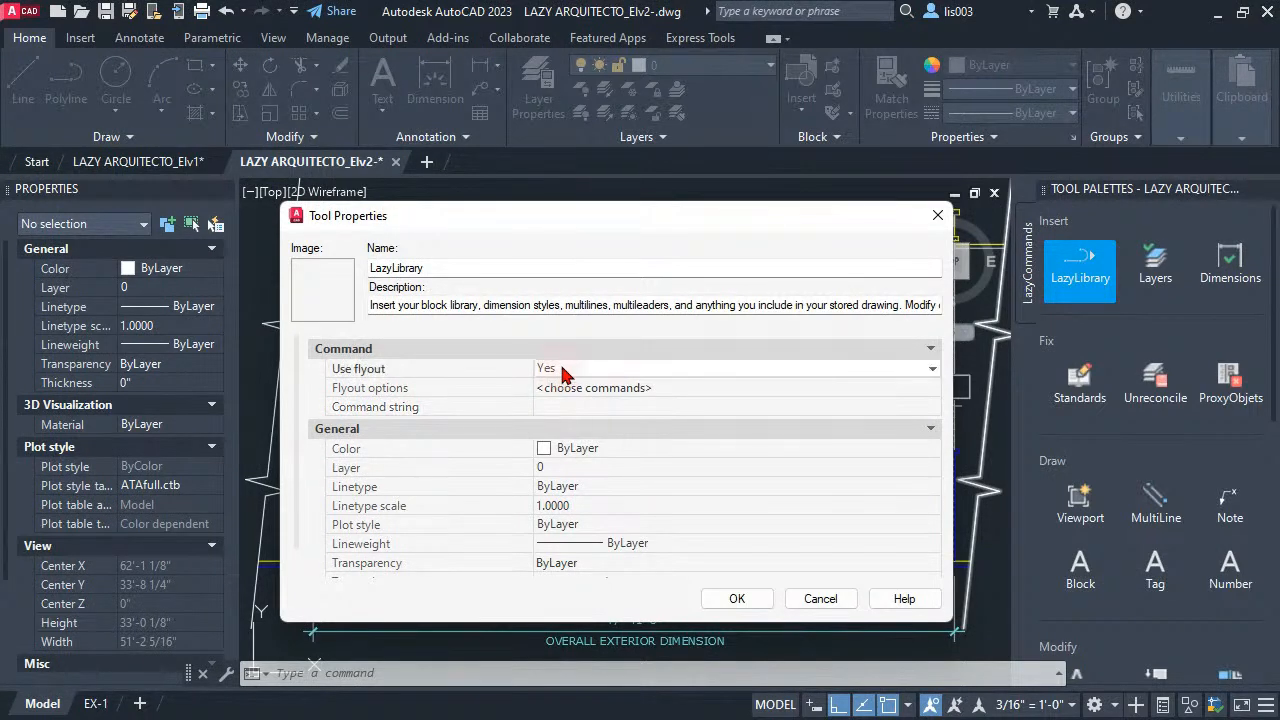
left_click(562, 370)
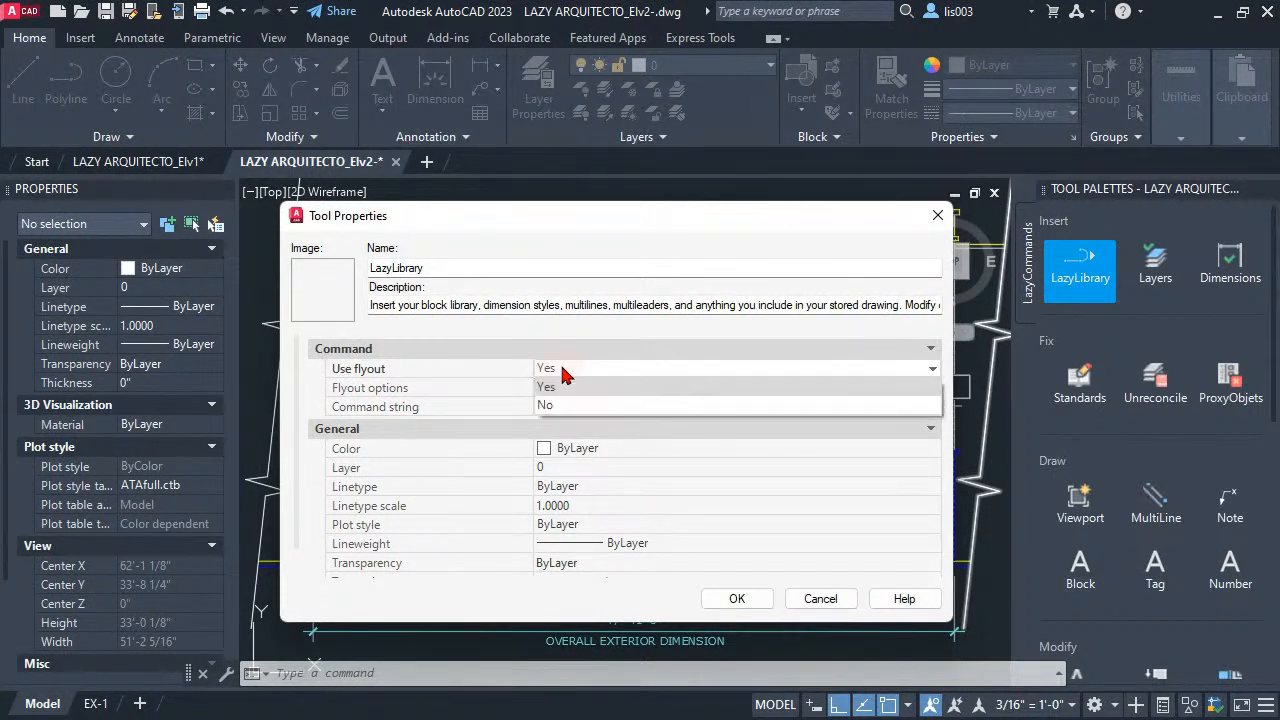
left_click(567, 405)
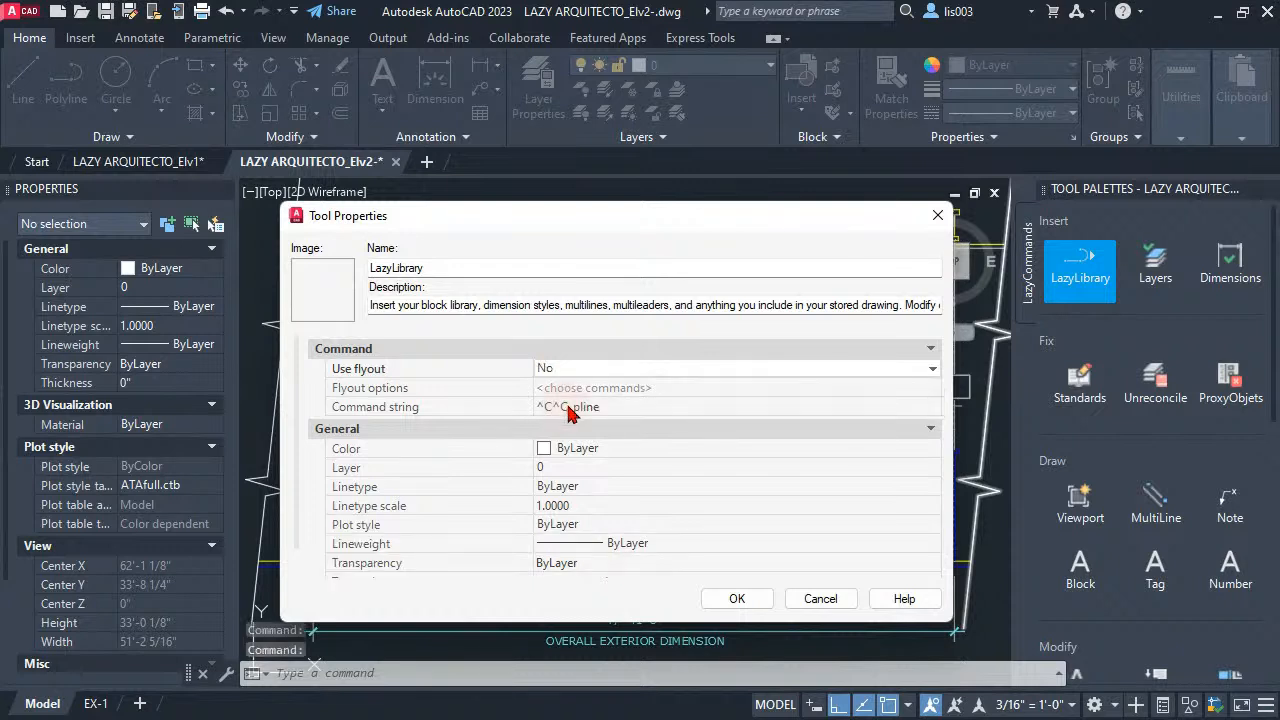
left_click(597, 410)
mouse_move(614, 406)
left_mouse_down()
mouse_move(504, 402)
mouse_move(617, 409)
left_mouse_up()
left_click(649, 408)
left_click(618, 413)
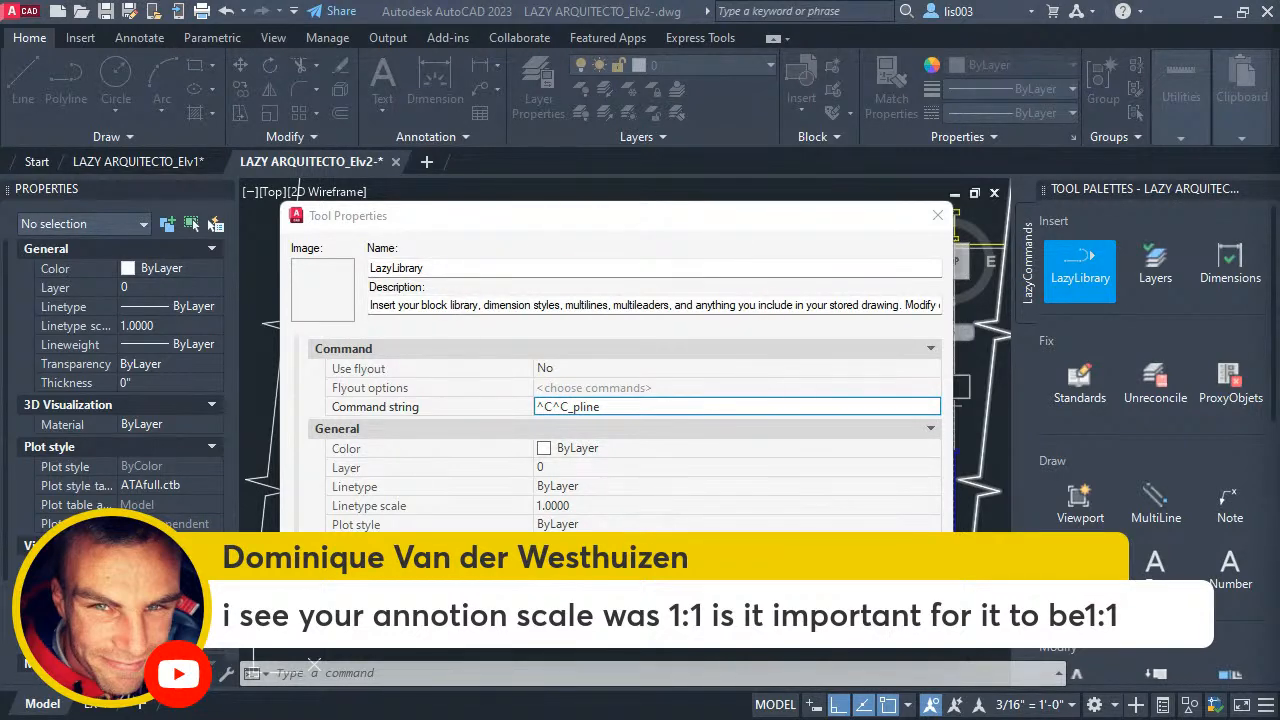
left_click(736, 625)
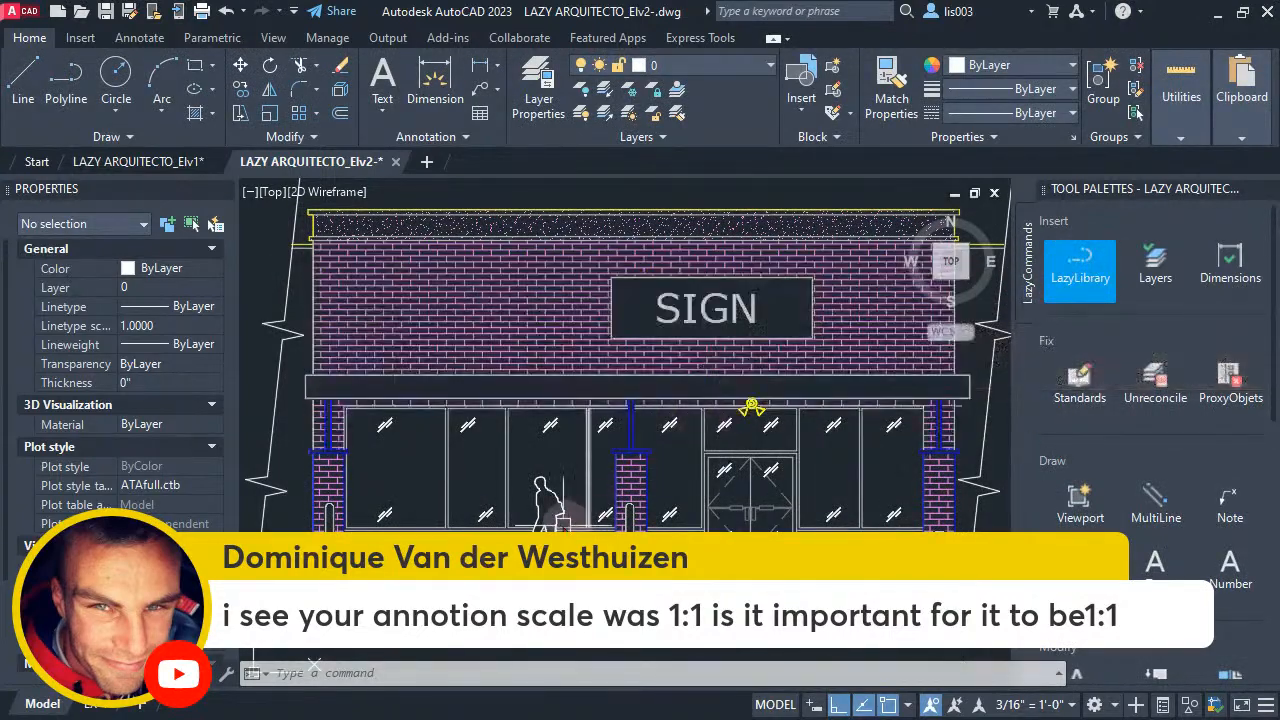
Step: Reopen MYLIBRARY.dwg from the recent documents and show its library grid
scroll(512, 364, "down", 2)
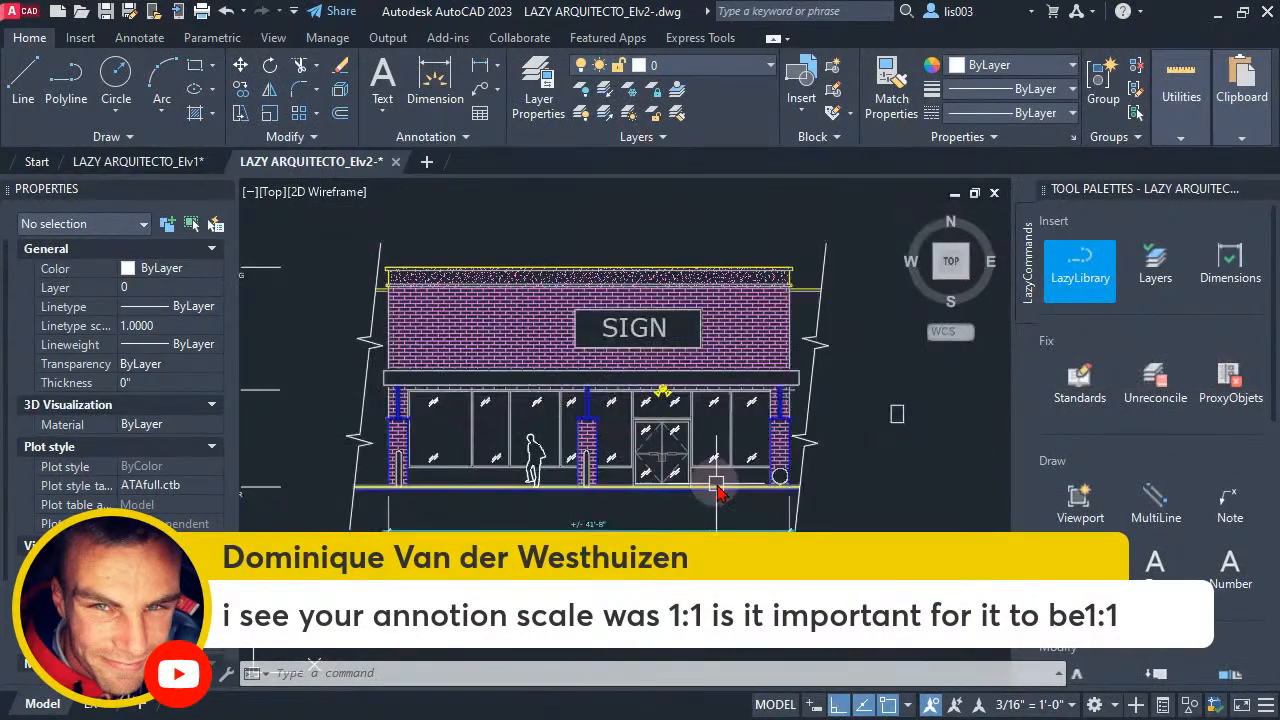
middle_click_drag(517, 403, 658, 463)
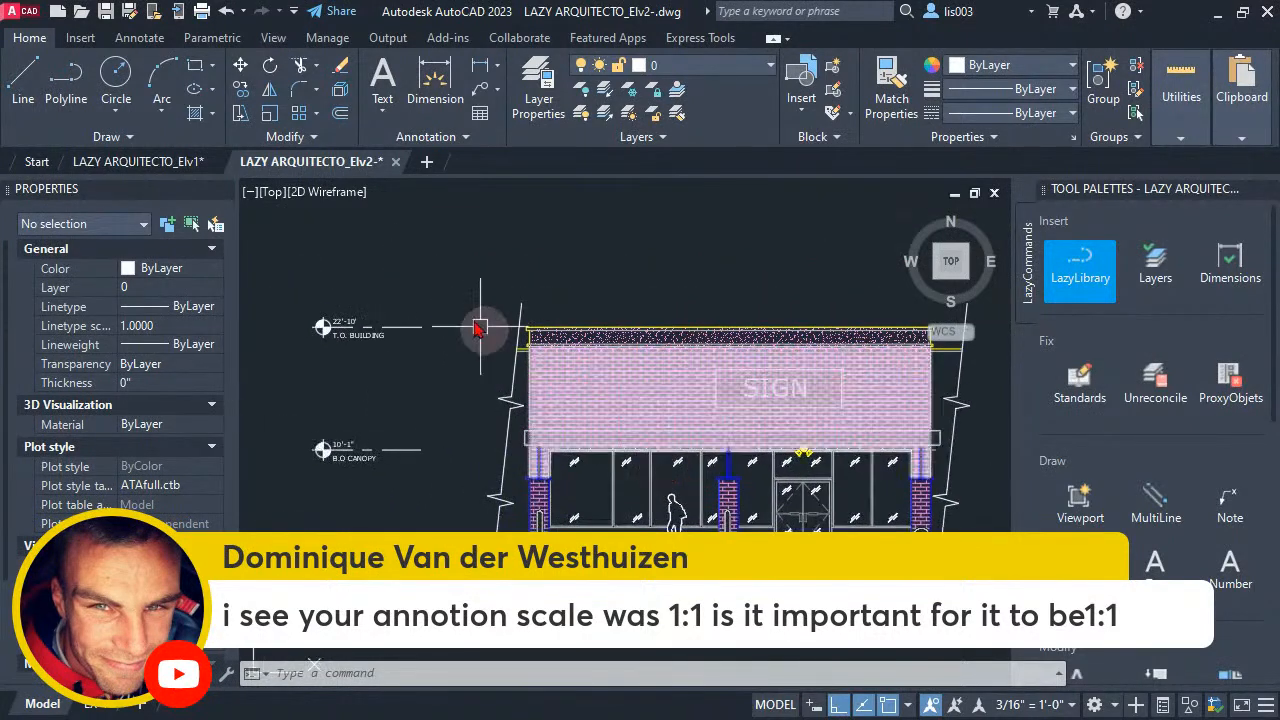
left_click(12, 14)
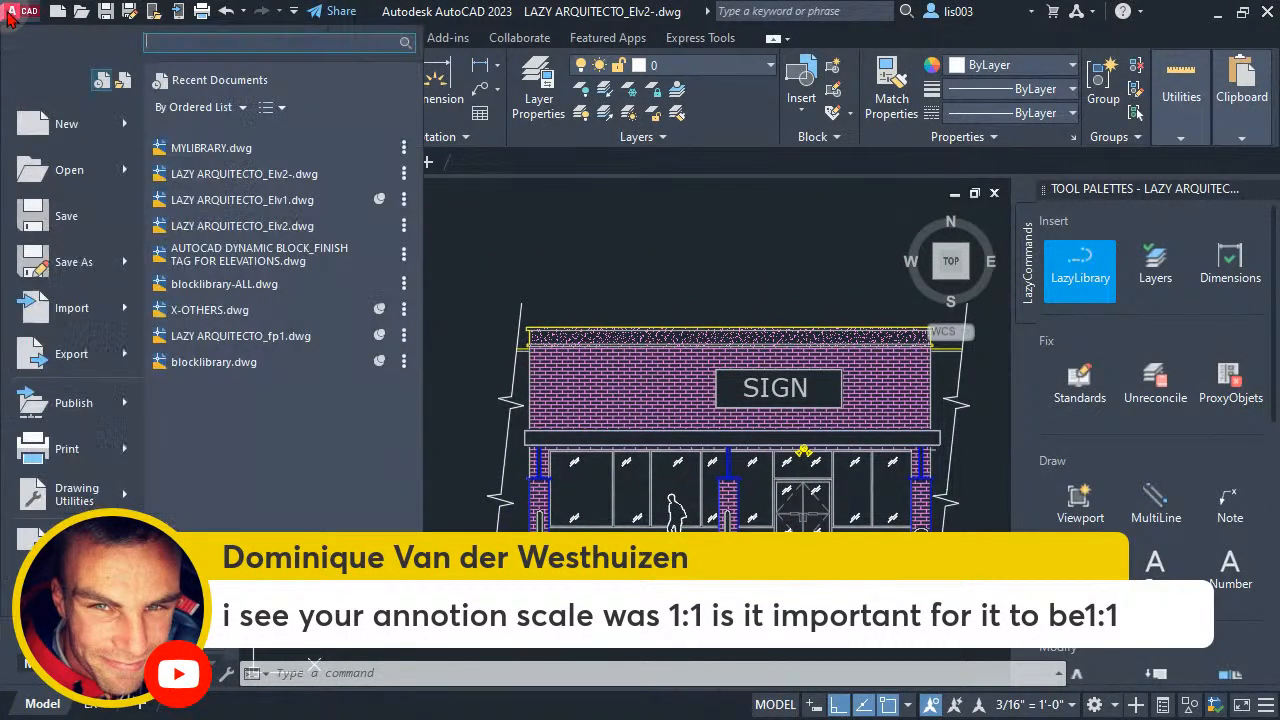
left_click(190, 147)
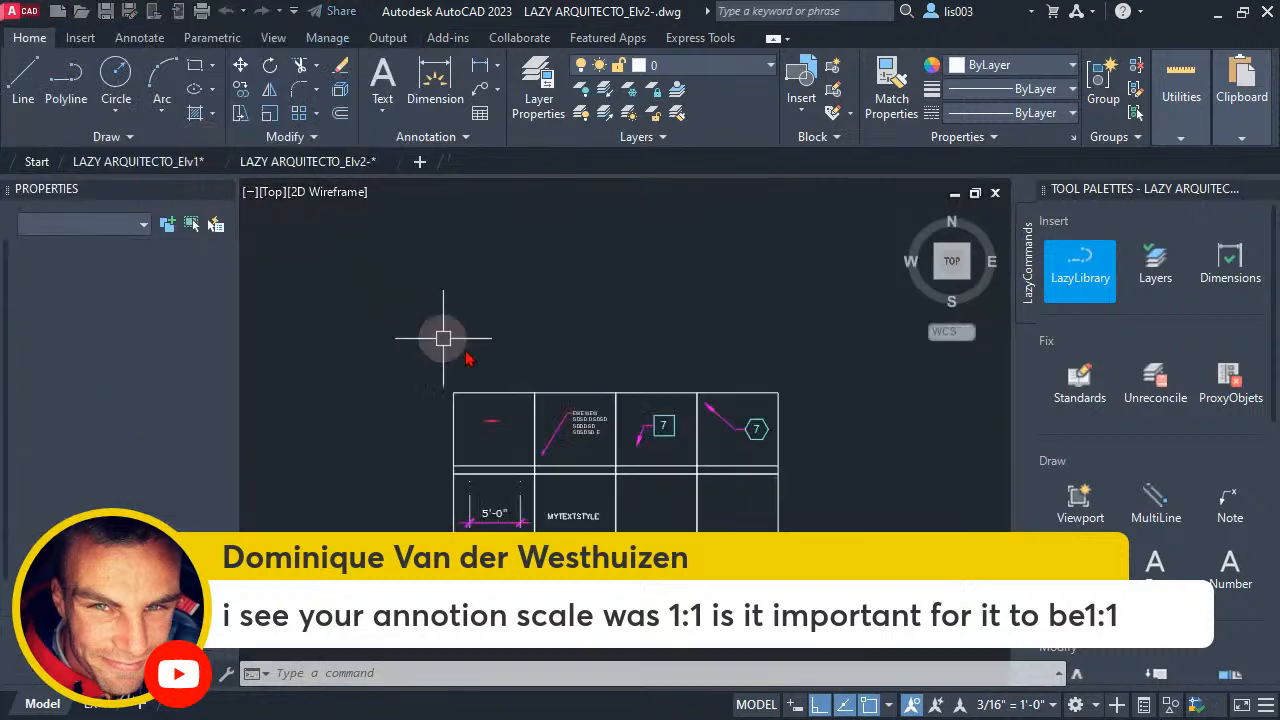
middle_click_drag(661, 582, 681, 550)
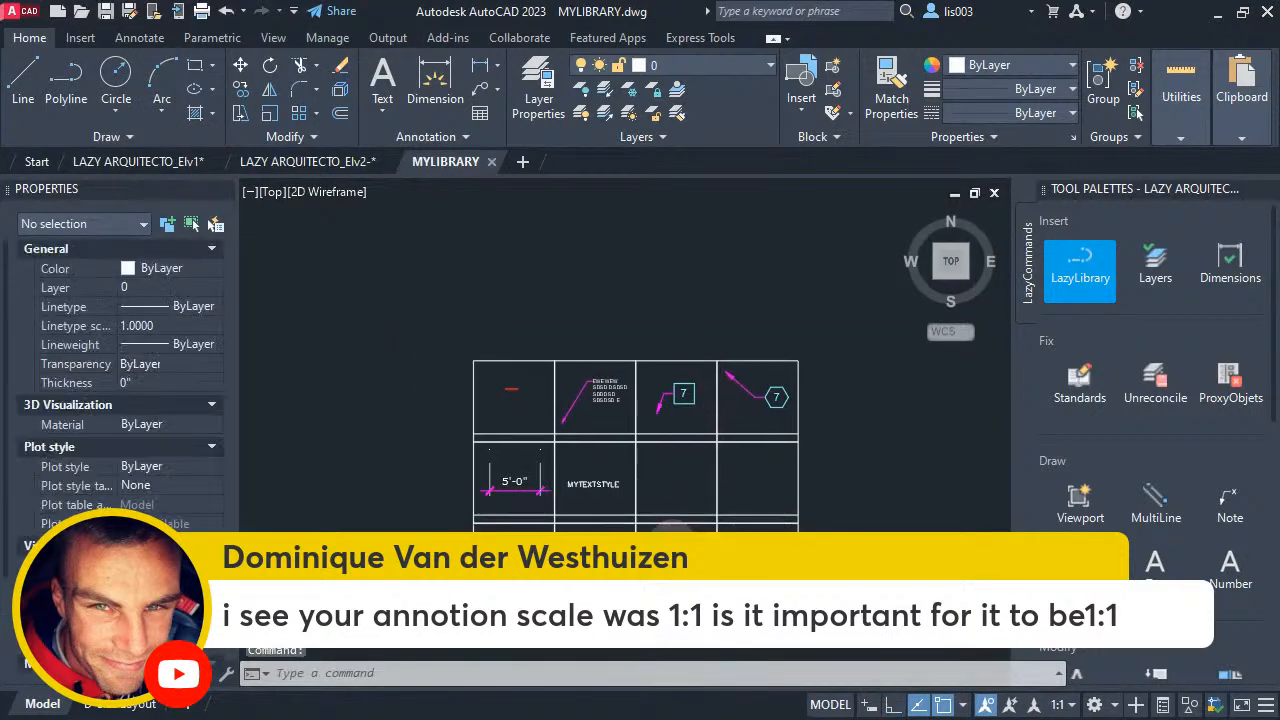
scroll(618, 530, "up", 2)
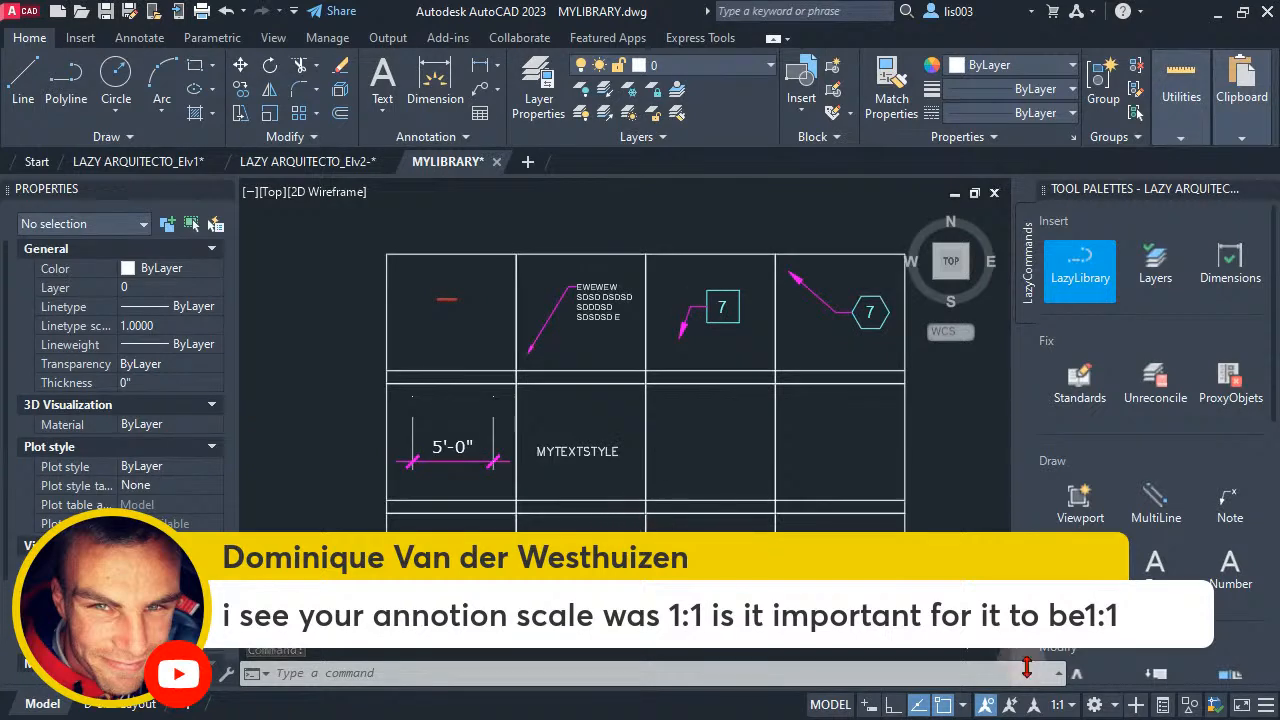
Step: Check the library drawing's current annotation scale against the list of available scales, without choosing a different one
left_click(1071, 705)
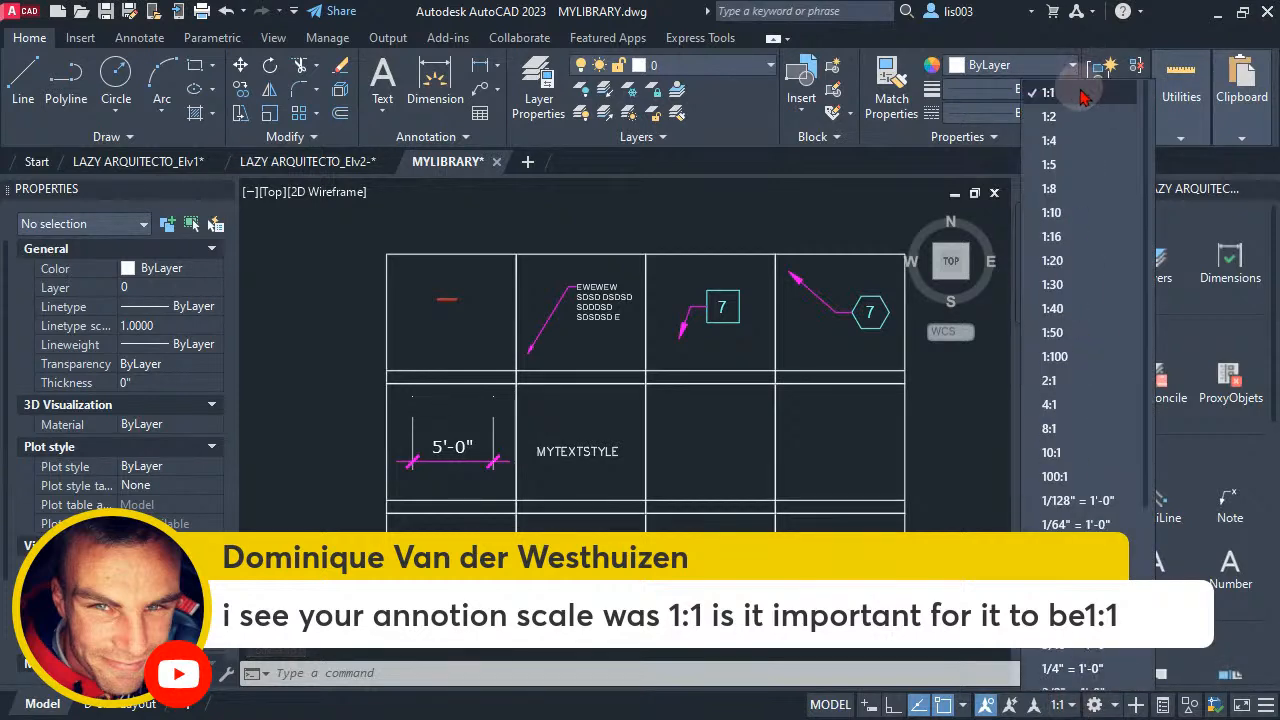
left_click(790, 245)
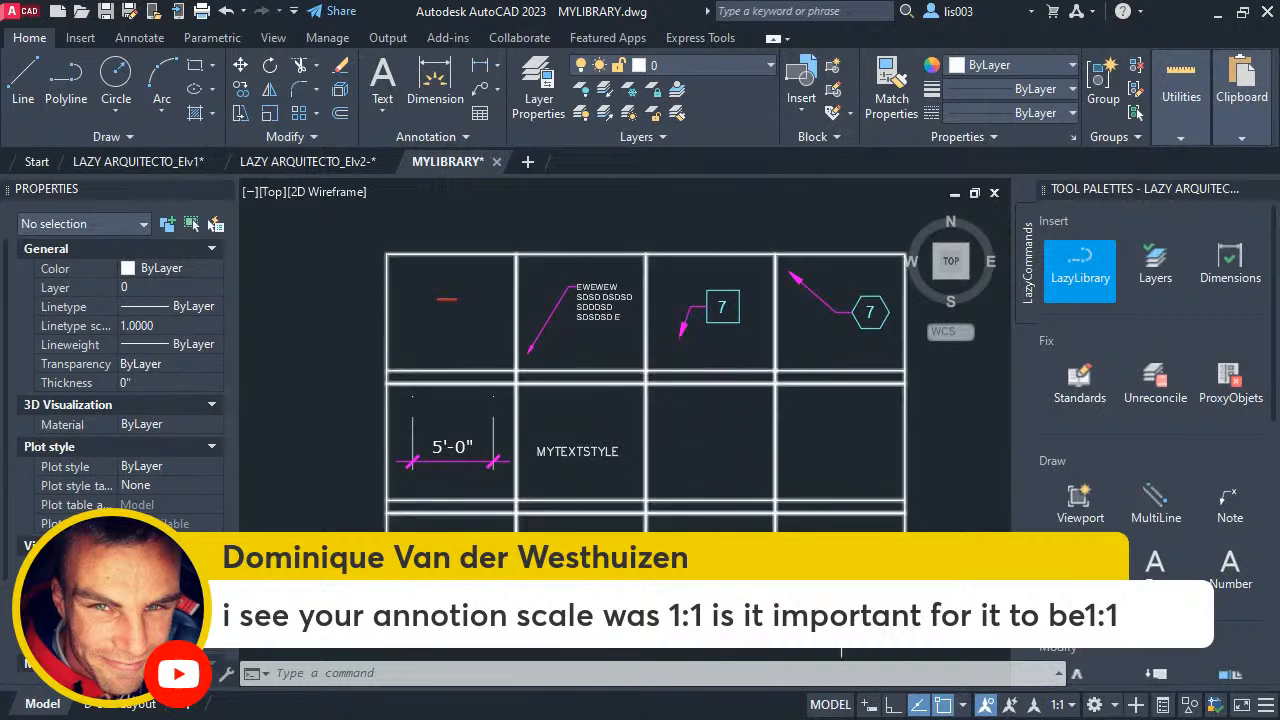
left_click(1069, 705)
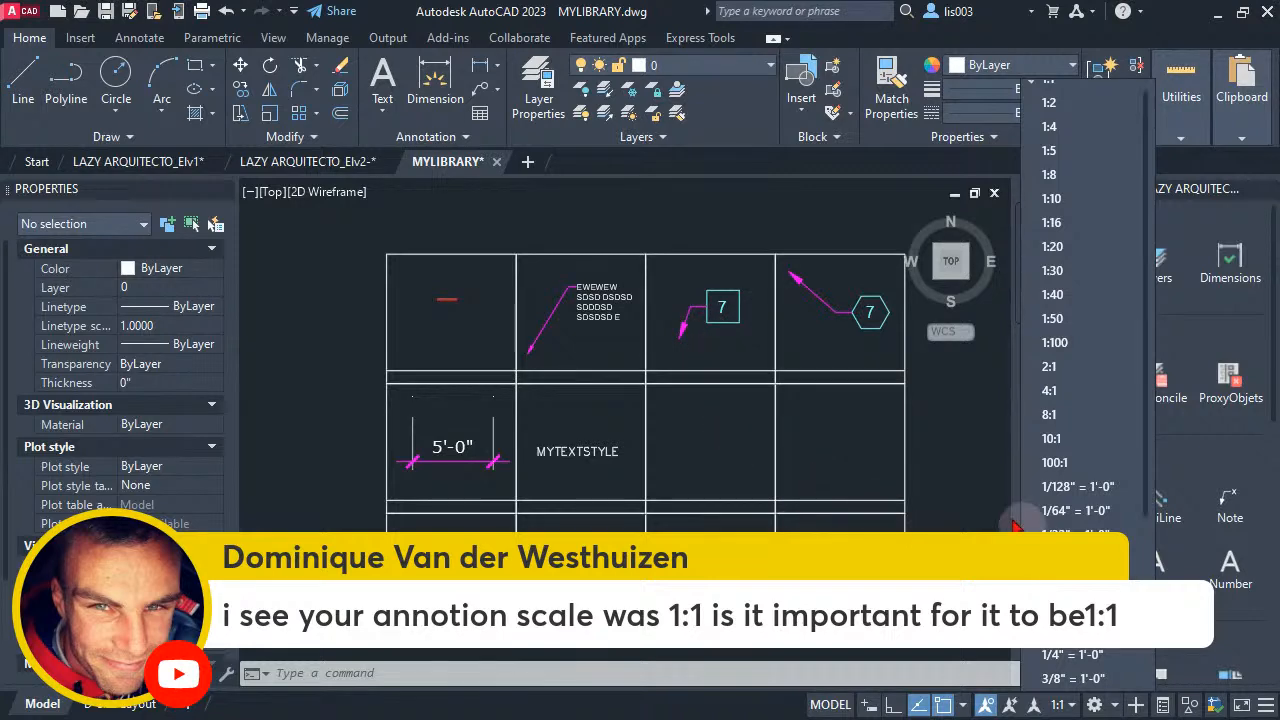
left_click(945, 476)
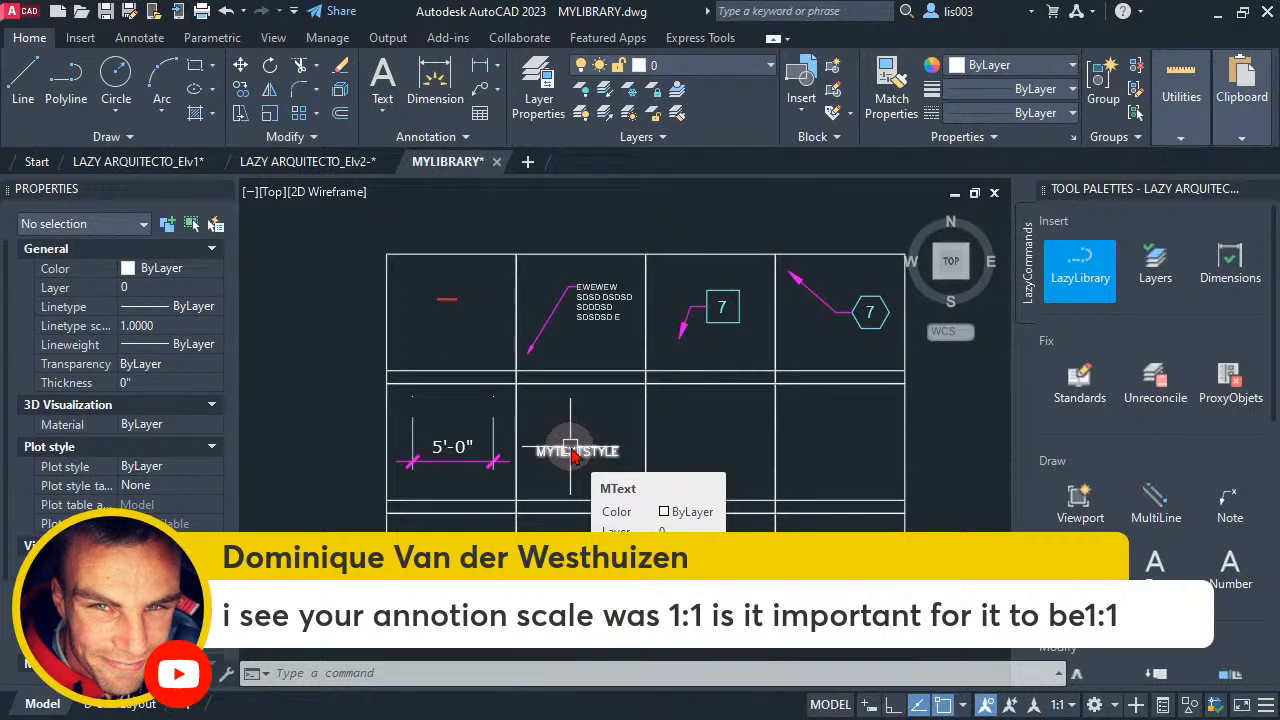
Step: Inspect the Annotative property of the 5'-0" dimension and the text multileader in the library grid
left_click(496, 458)
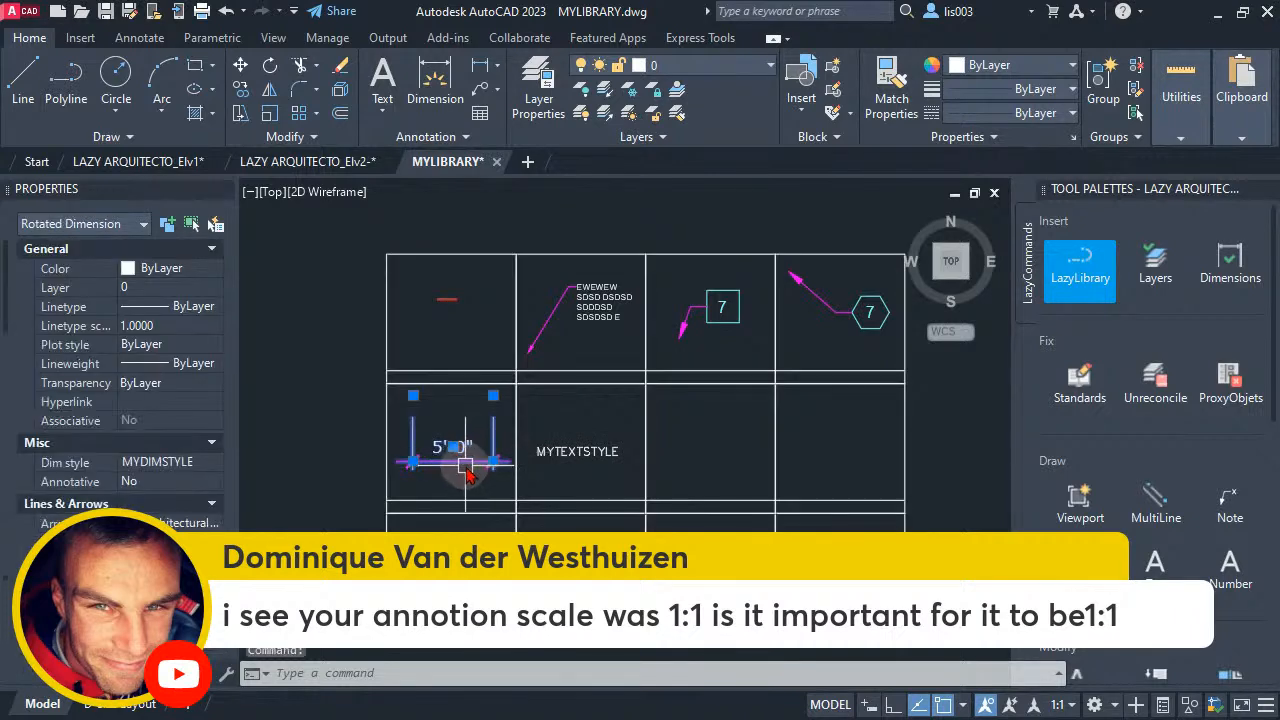
key("Escape")
left_click(594, 313)
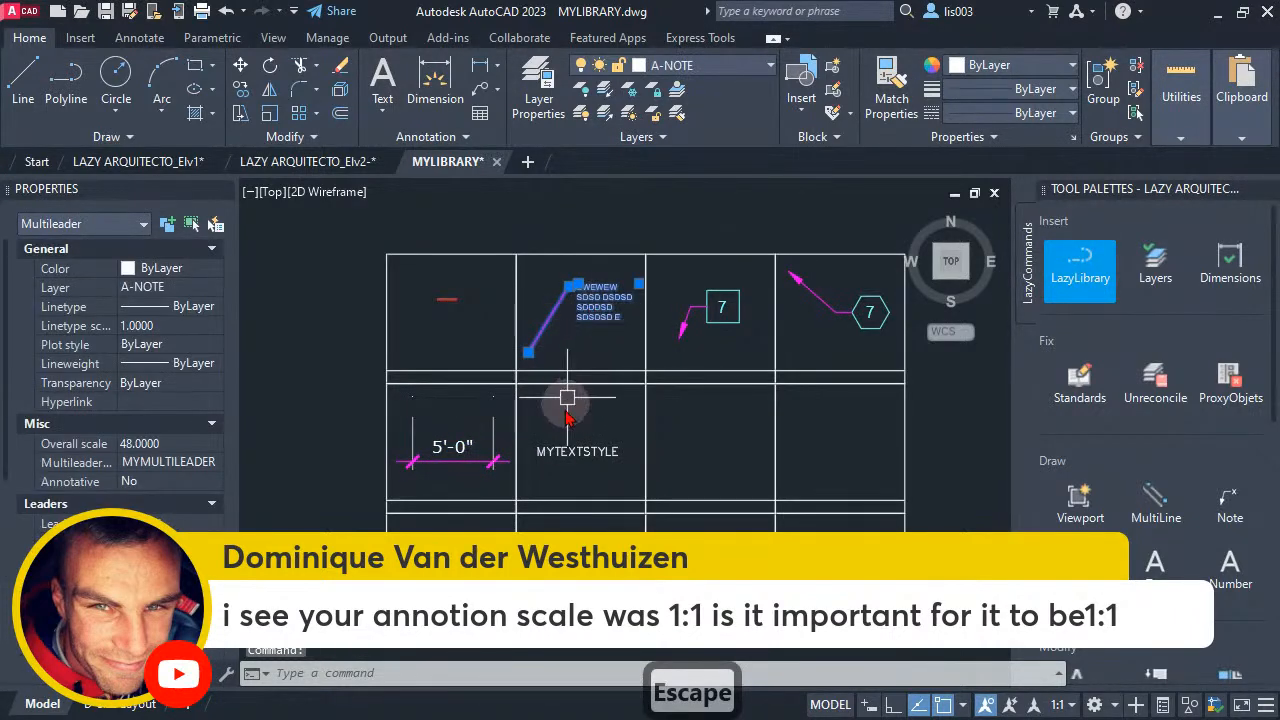
key("Escape")
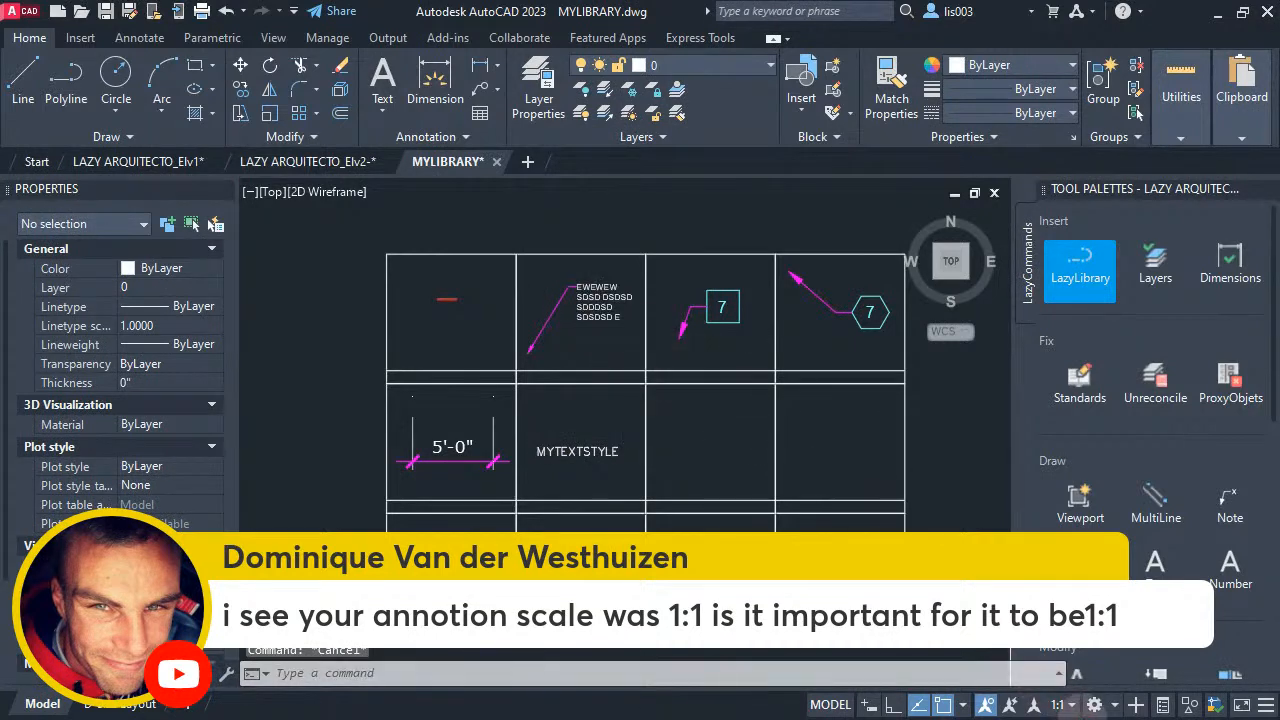
Step: Review the annotation scale list once more without changing it, and close MYLIBRARY.dwg without saving
left_click(1070, 706)
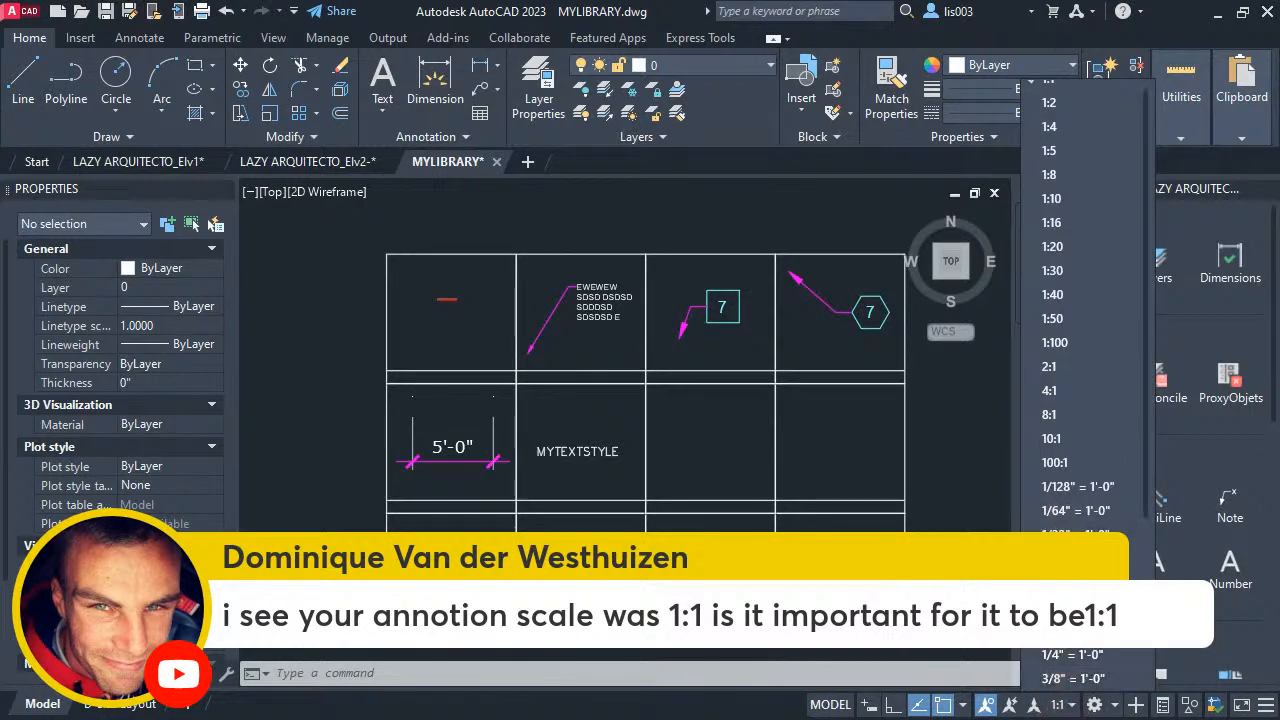
key("Escape")
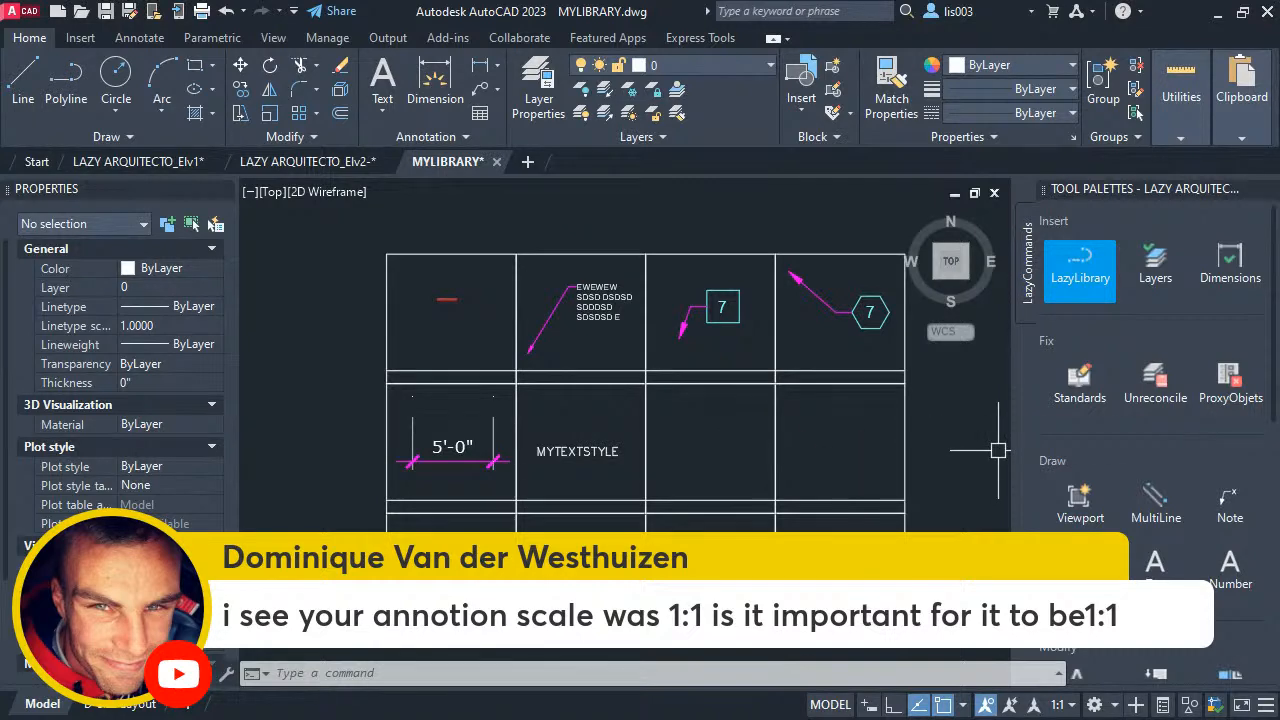
left_click(498, 161)
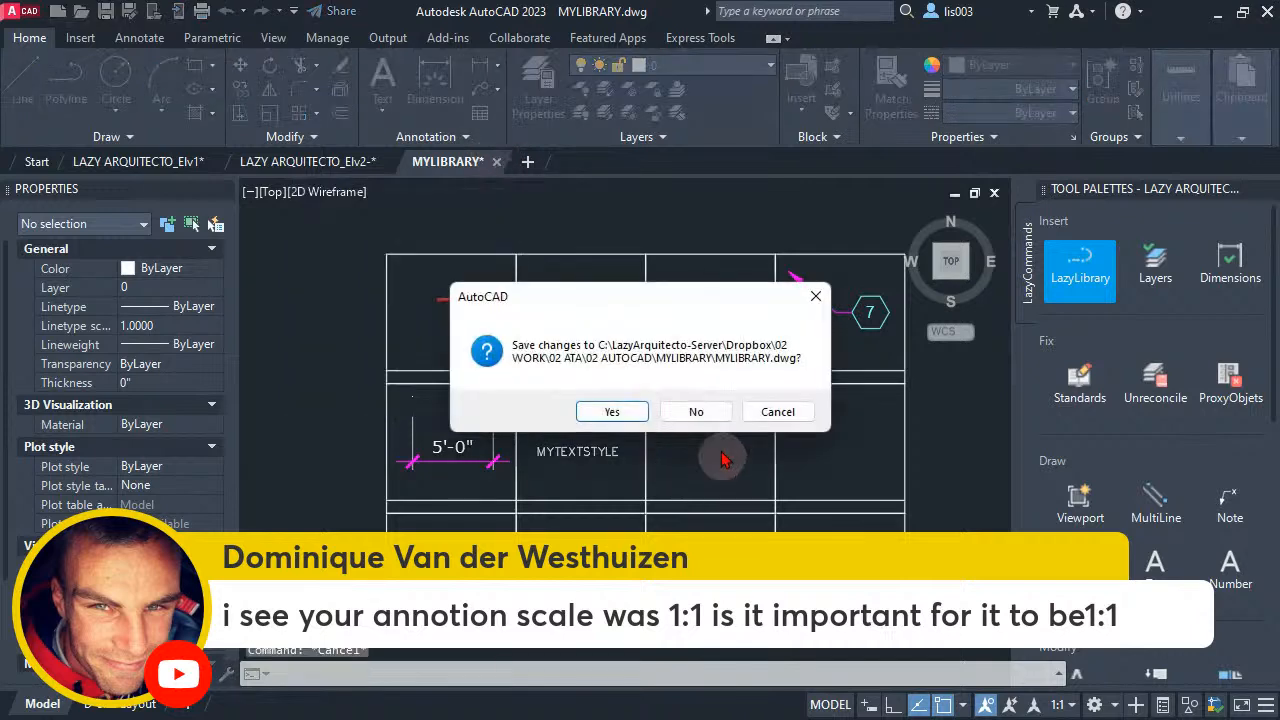
left_click(696, 413)
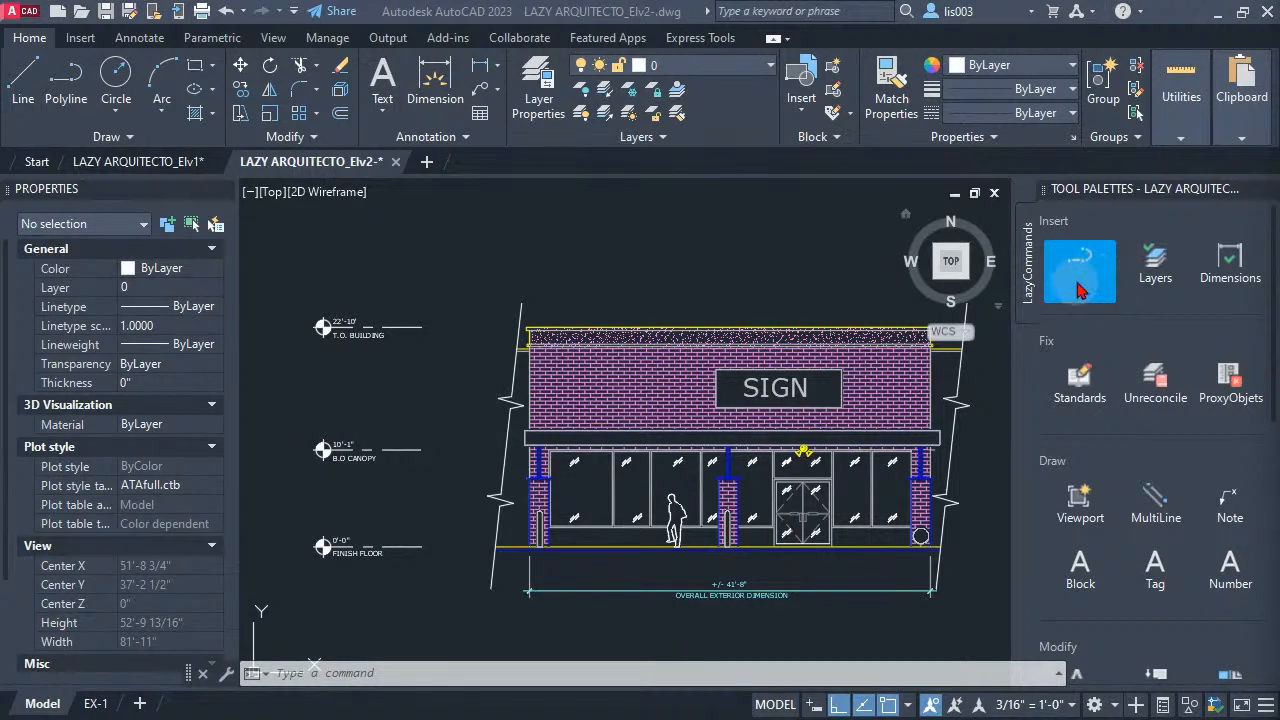
Step: Replace the LazyLibrary tool's command string with the macro ^c^c-purge;b;MYLIBRARY;n;-insert;"MYLIBRARYPATH/MYLIBRARY.dwg";^c(alert "Library added to this drawing");
right_click(1088, 282)
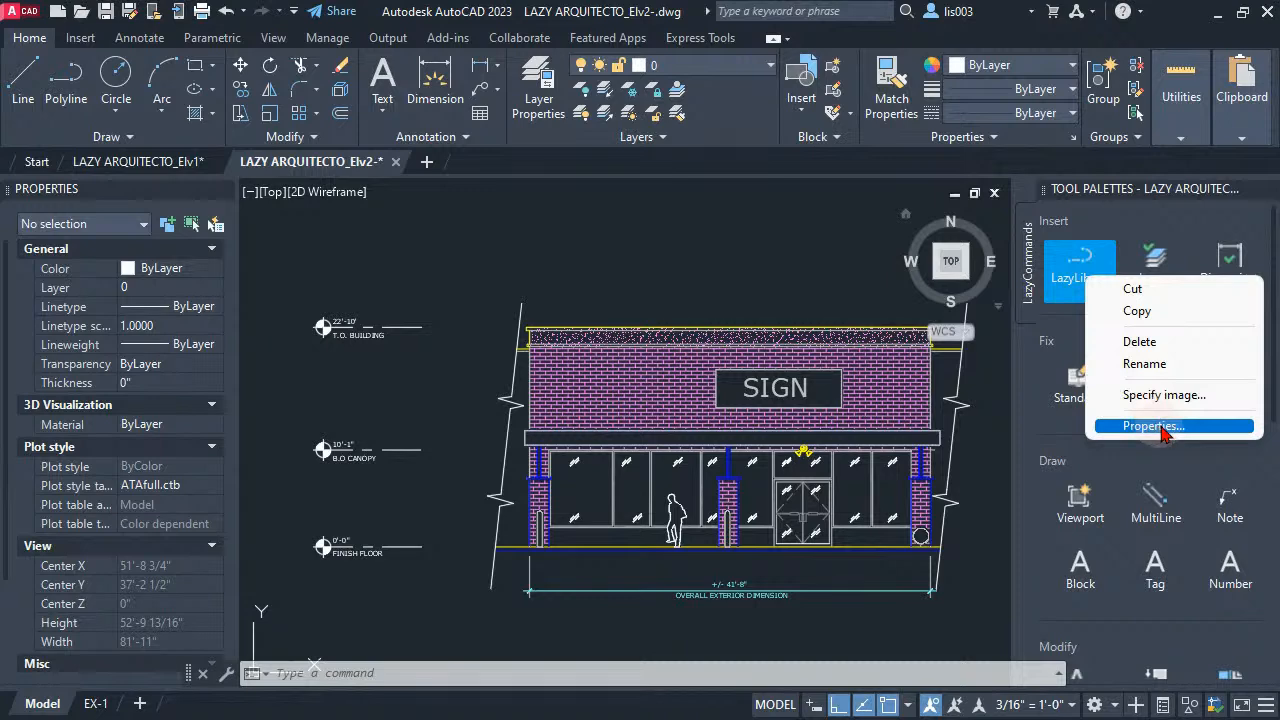
left_click(1160, 427)
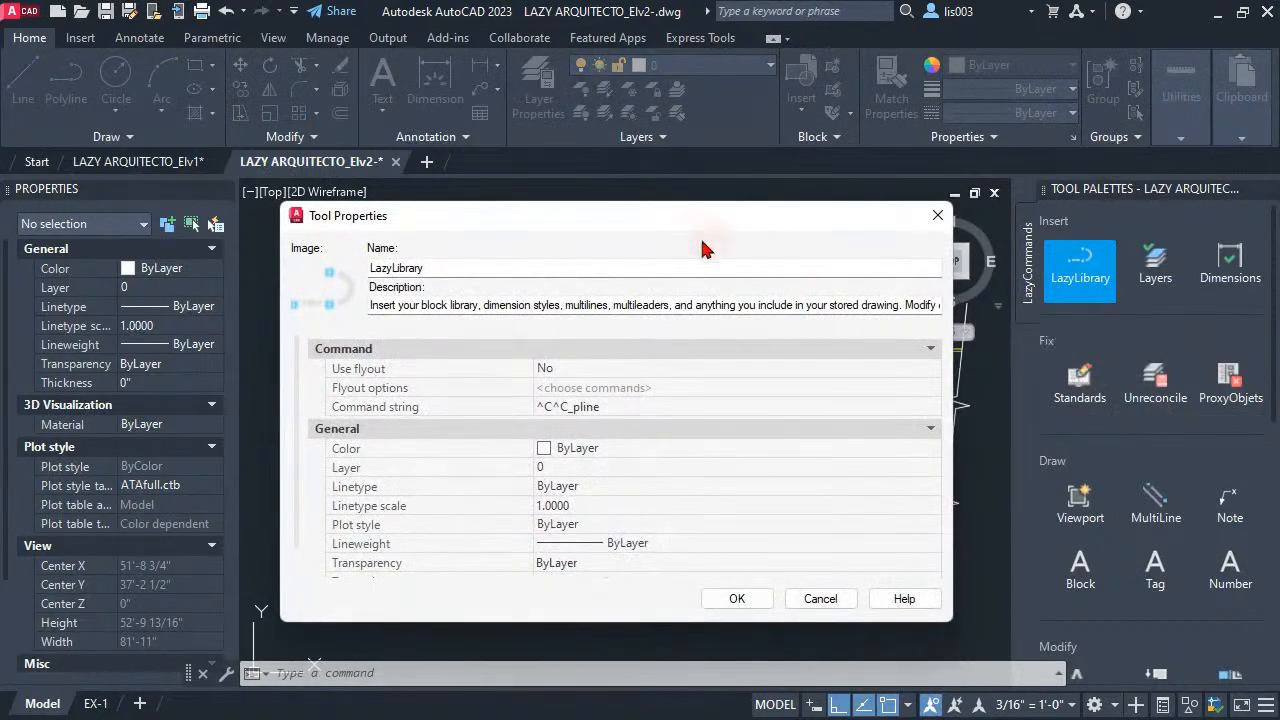
left_click(597, 407)
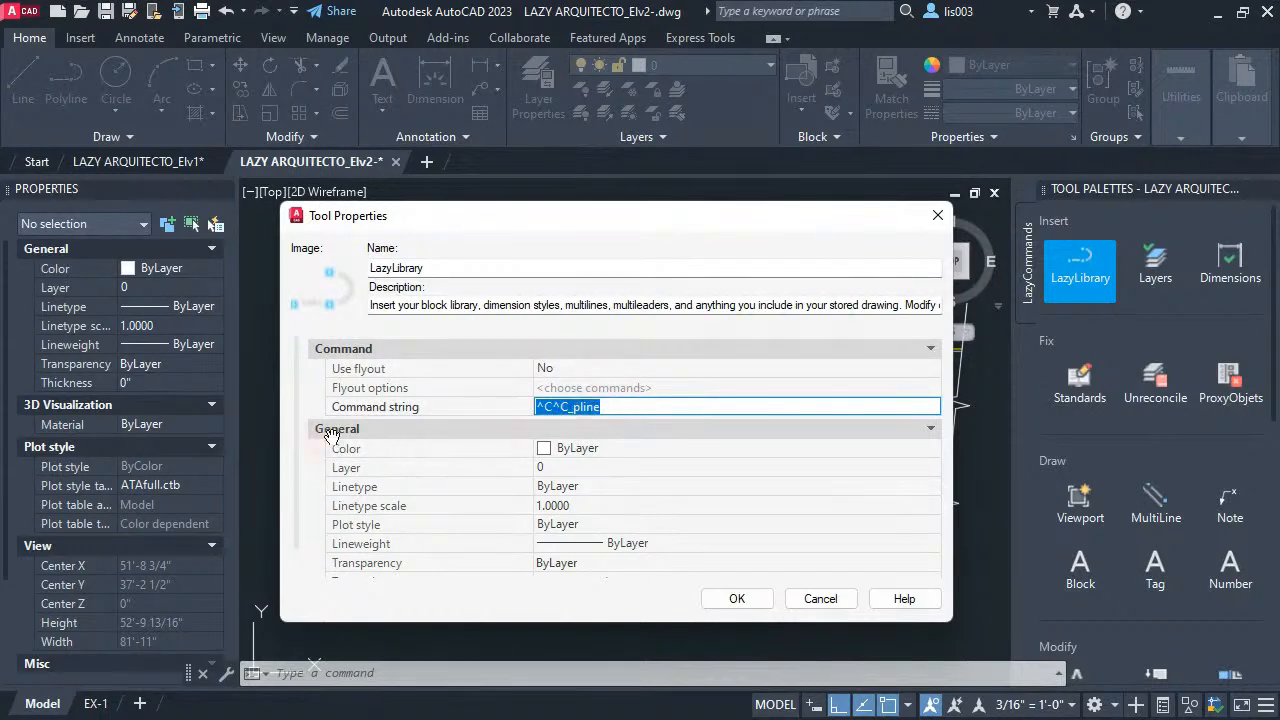
left_click(622, 407)
left_click_drag(605, 407, 568, 407)
left_click(625, 408)
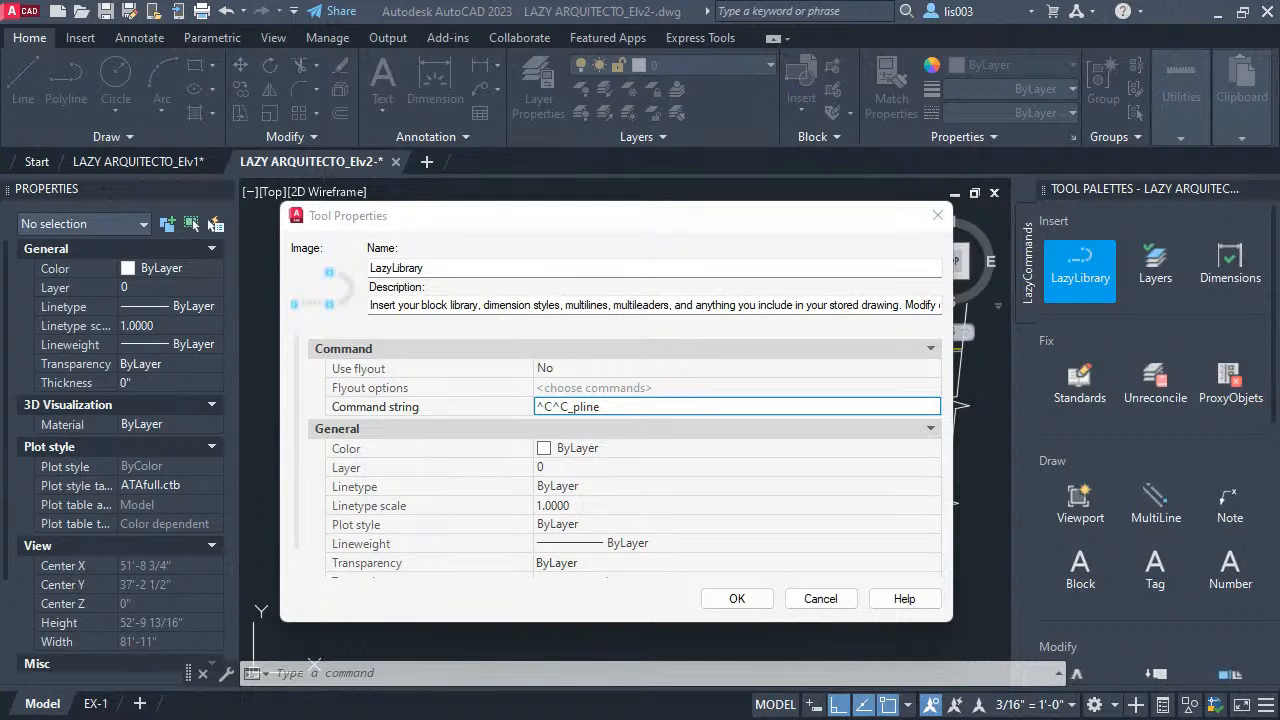
left_click(655, 410)
left_click(550, 407)
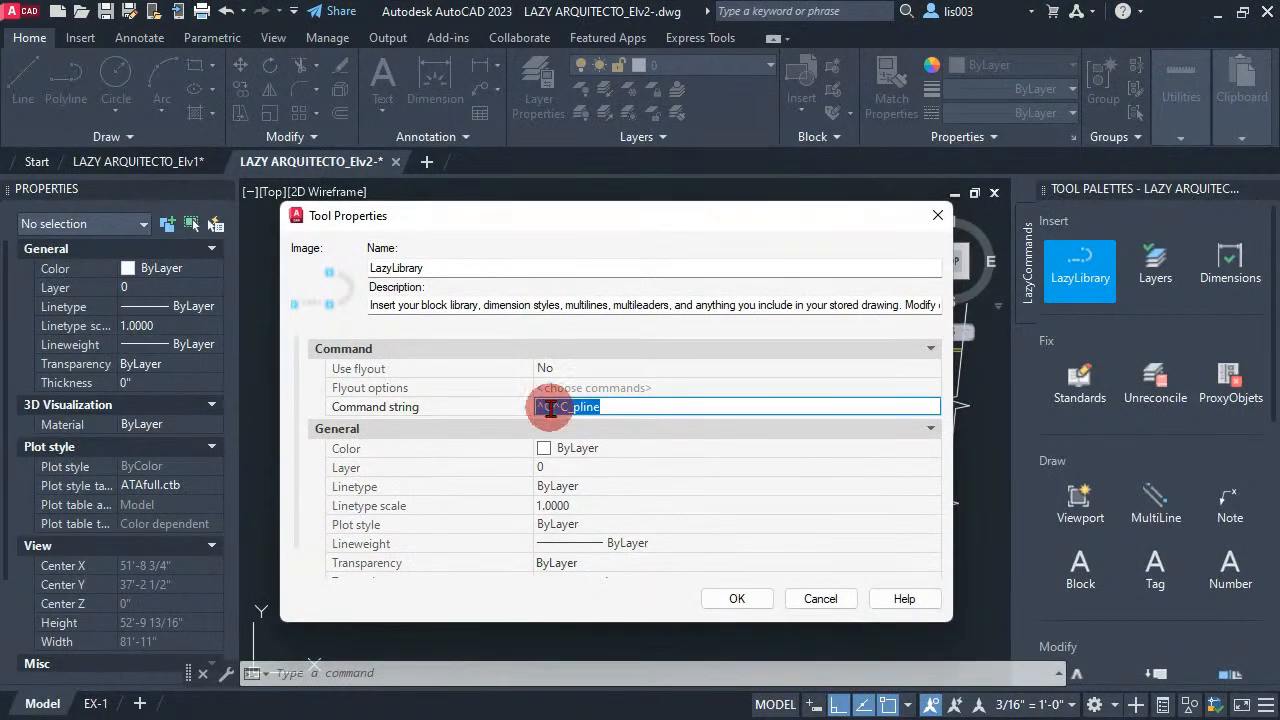
right_click(538, 406)
left_click(602, 497)
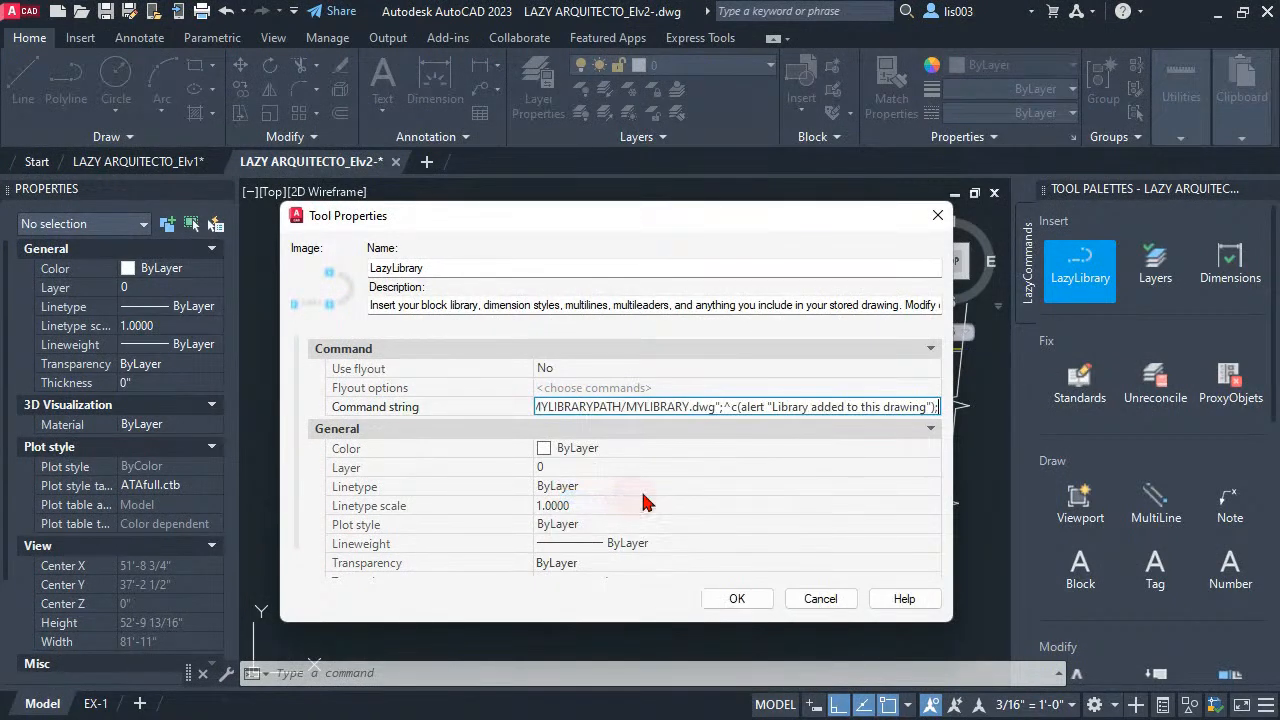
Step: Widen the value column of the tool properties and review the beginning of the command string
left_click(613, 414)
left_click_drag(536, 370, 408, 365)
left_click(471, 406)
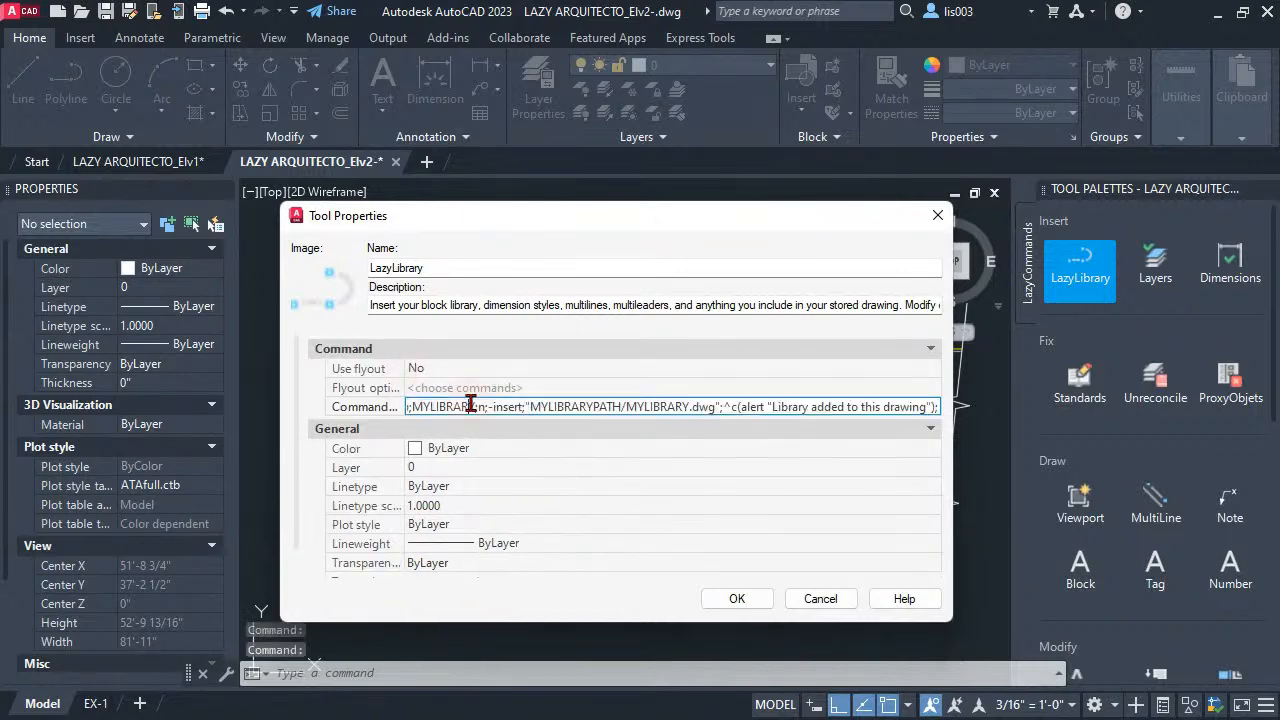
left_click_drag(471, 406, 441, 414)
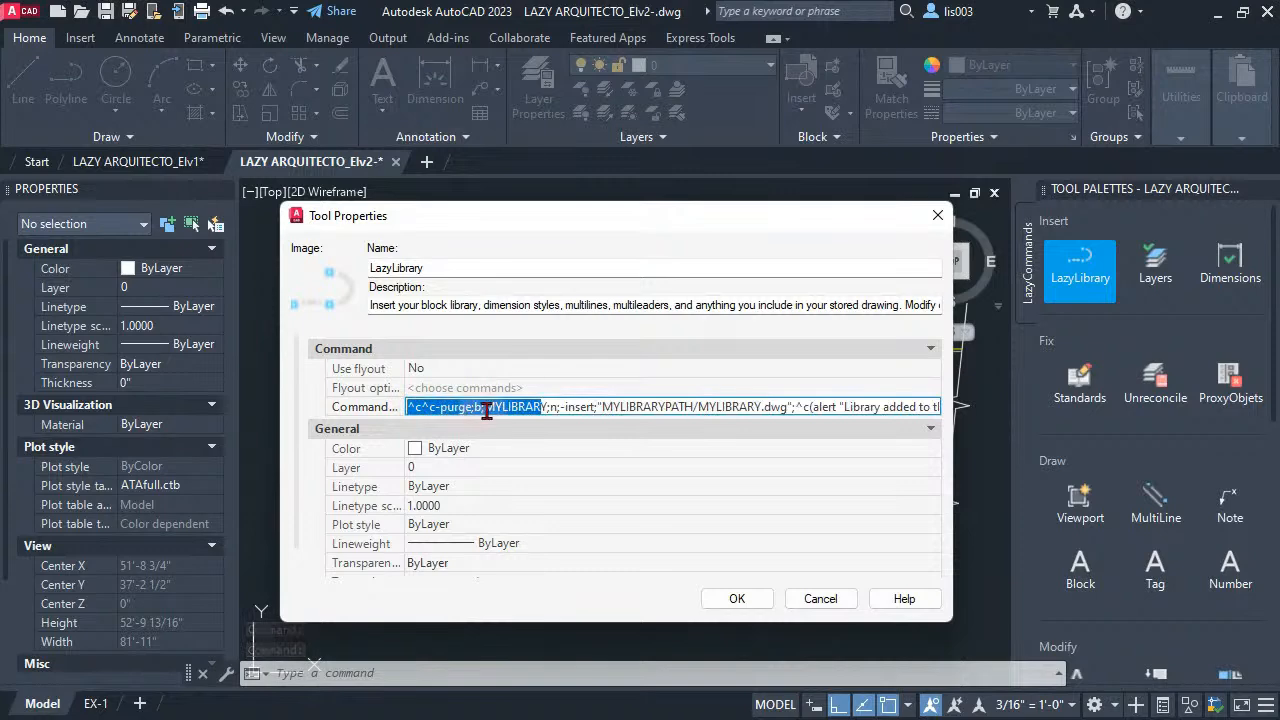
left_click(484, 407)
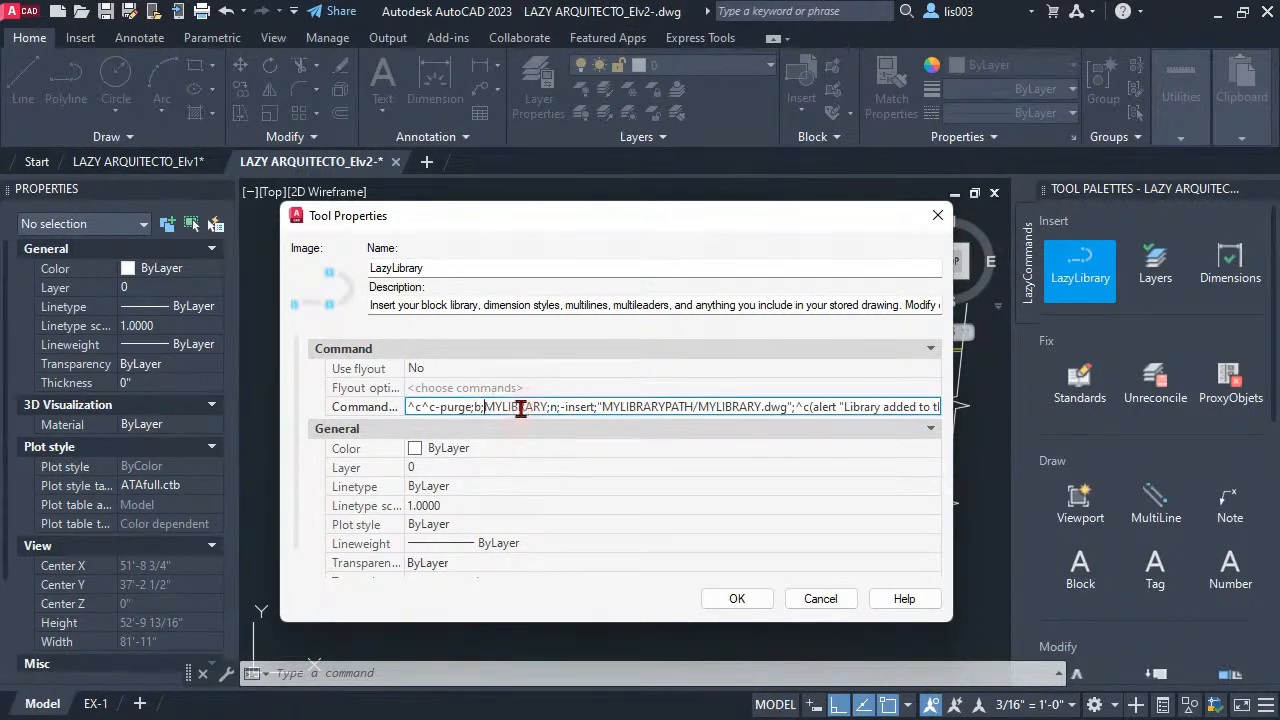
right_click(520, 408)
left_click(511, 407)
left_click(441, 407)
Step: Read the end of the tool description about modifying capitalized text, and locate the MYLIBRARY placeholder in the command string
left_click_drag(750, 305, 975, 296)
left_click(735, 305)
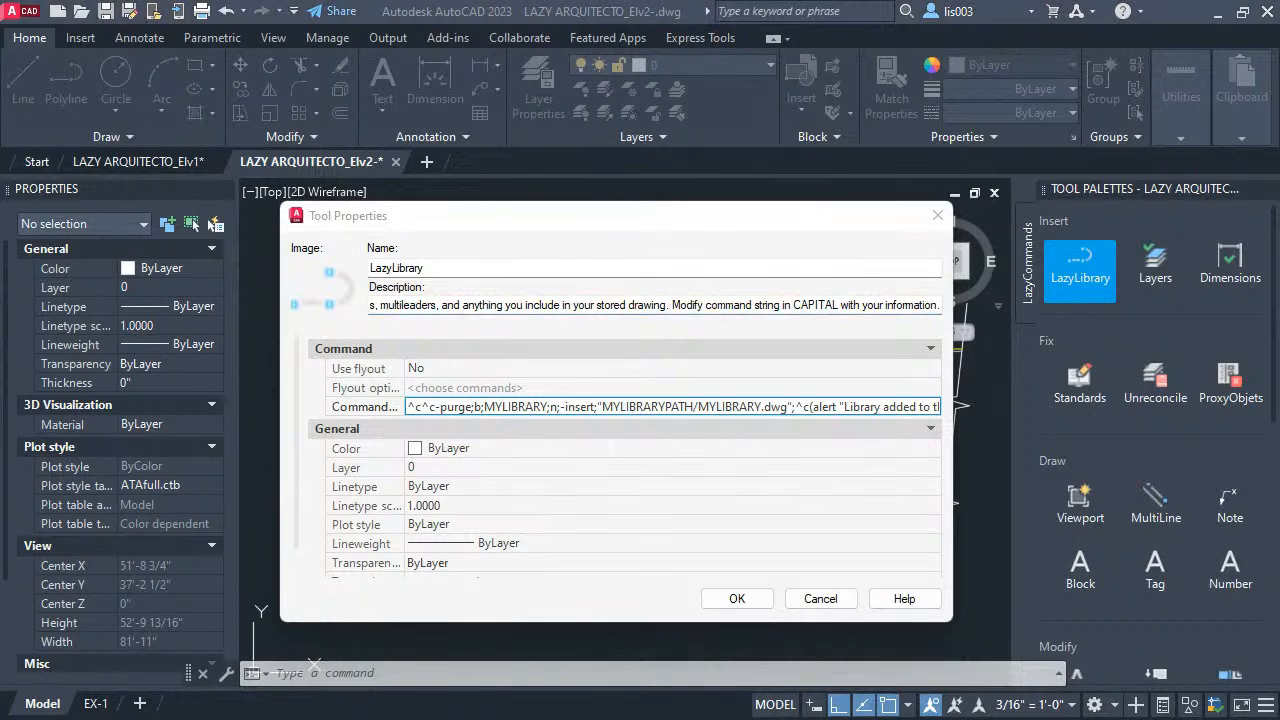
left_click(705, 309)
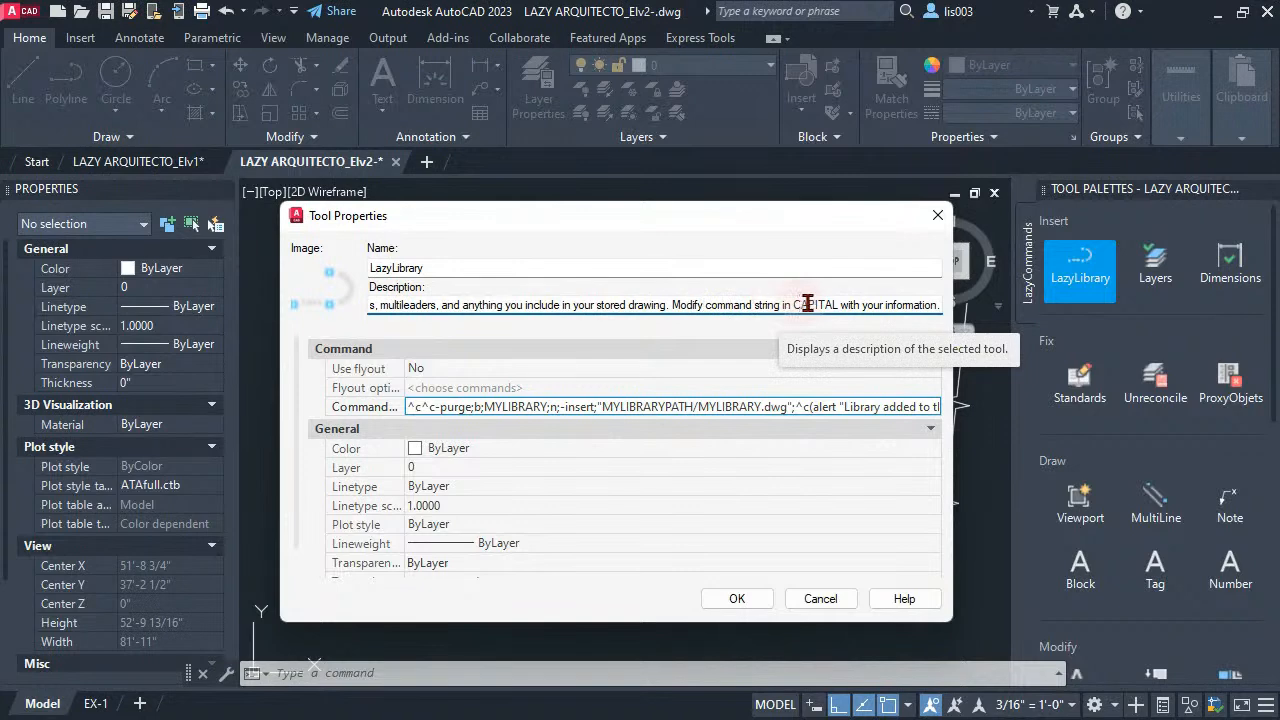
left_click_drag(859, 305, 945, 305)
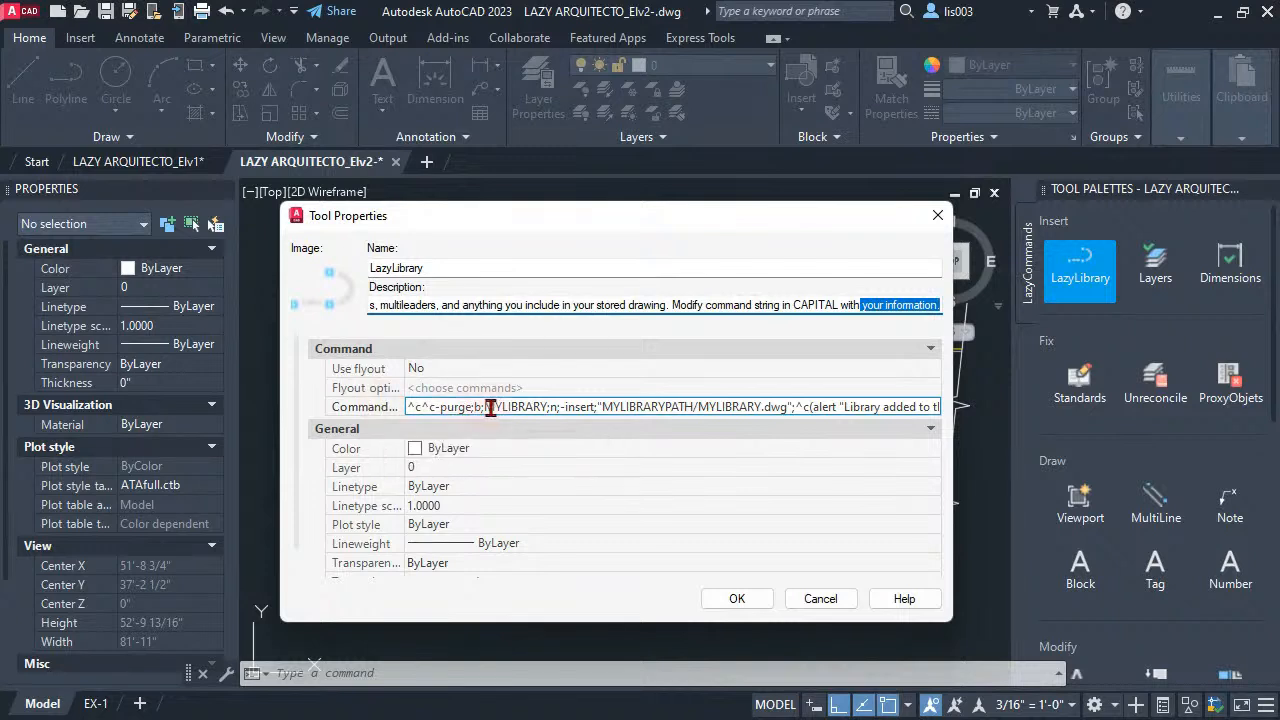
left_click_drag(485, 407, 547, 410)
left_click(560, 407)
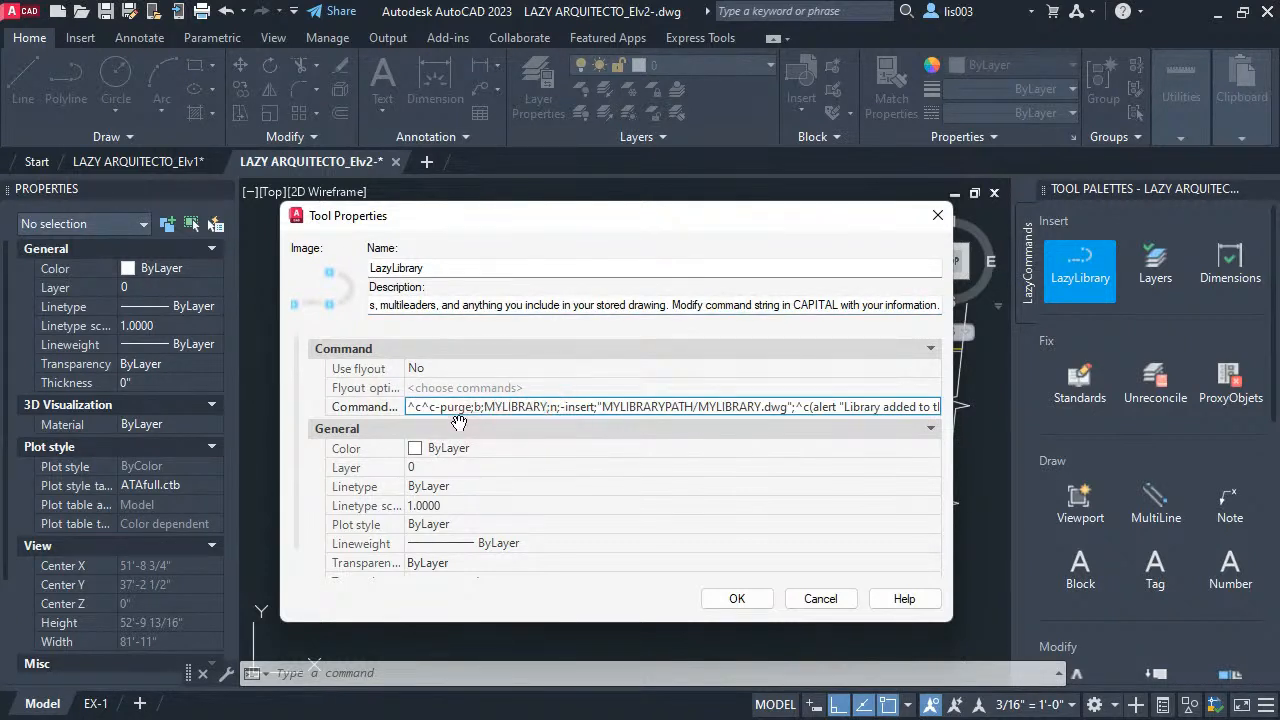
Step: Examine the purge portion of the command string, including the block name MYLIBRARY and its answer n
left_click(411, 407)
left_click_drag(421, 406, 553, 409)
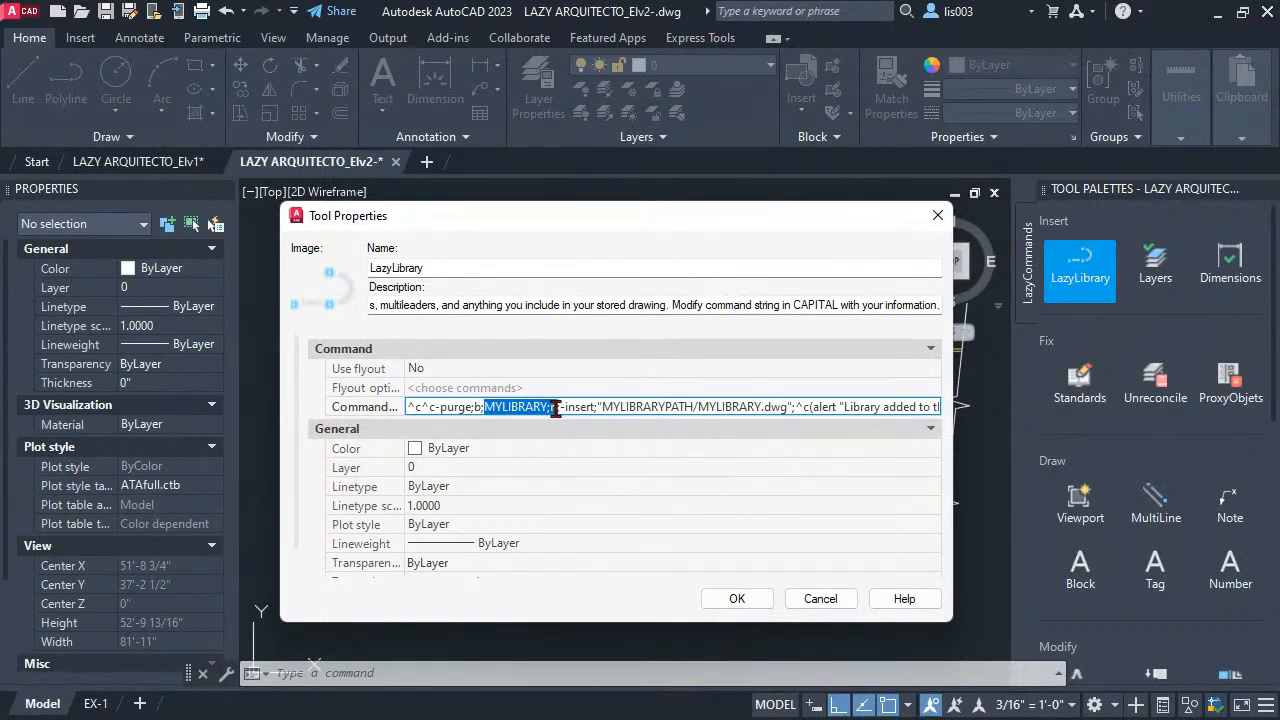
left_click(557, 409)
double_click(512, 406)
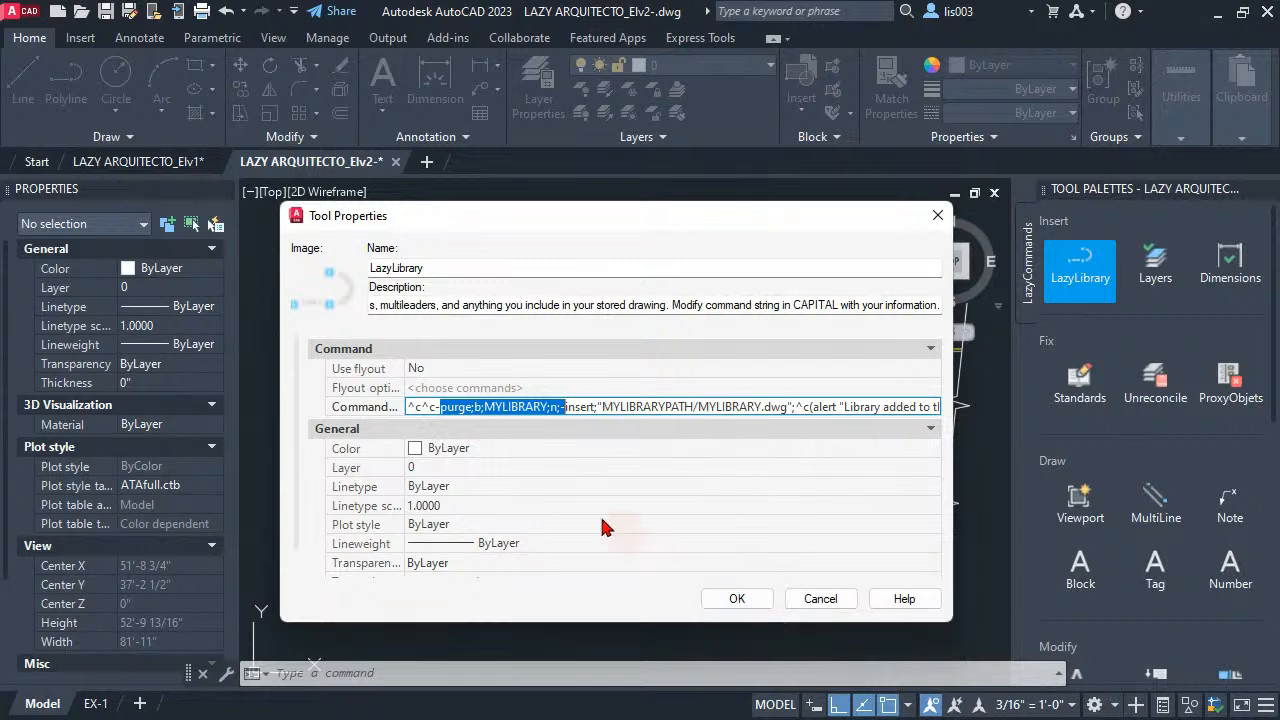
left_click(473, 411)
left_click_drag(439, 407, 552, 408)
left_click(570, 407)
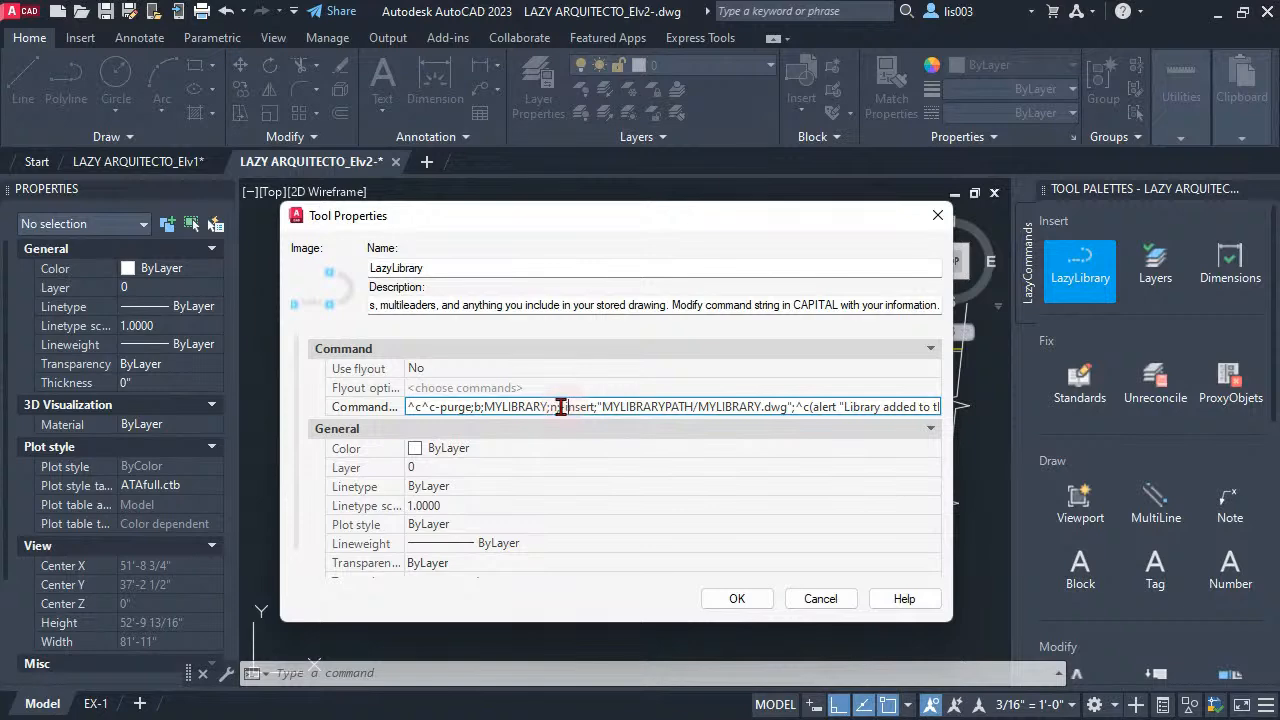
Step: Examine the insert portion of the command string with its drawing path, and the closing alert expression
left_click_drag(560, 407, 811, 407)
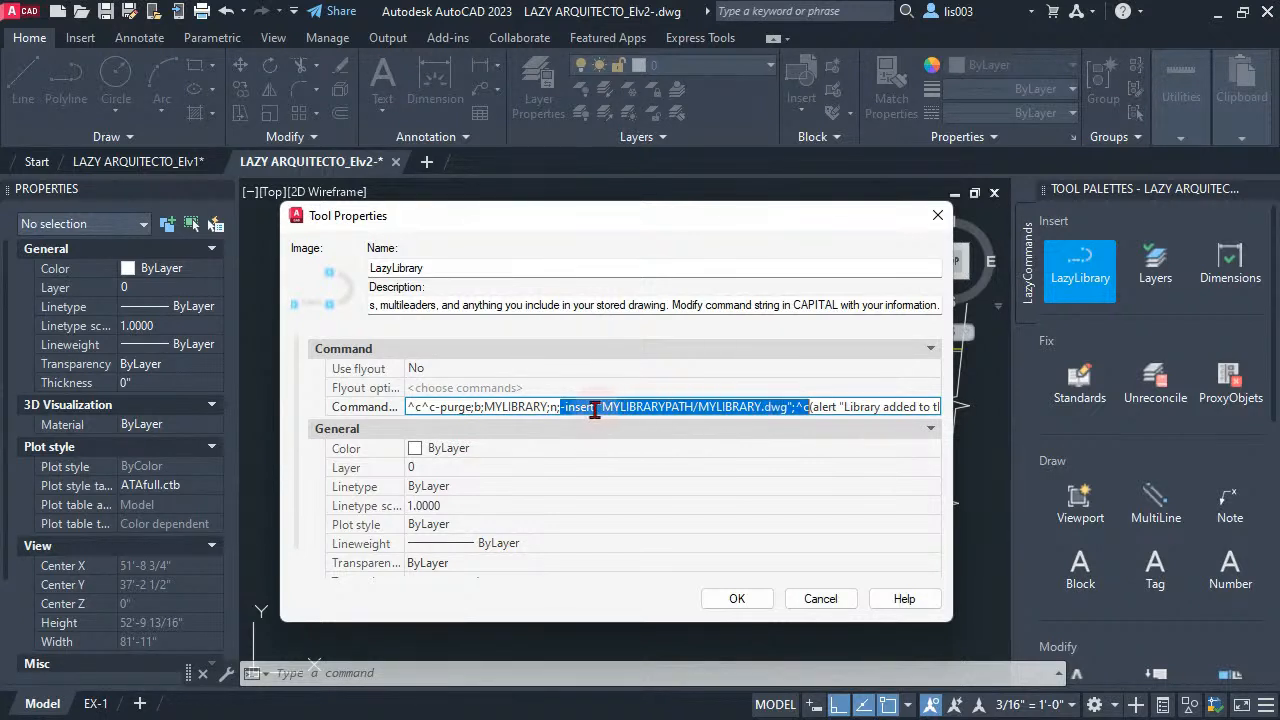
left_click(659, 407)
key("ctrl+a")
key("Delete")
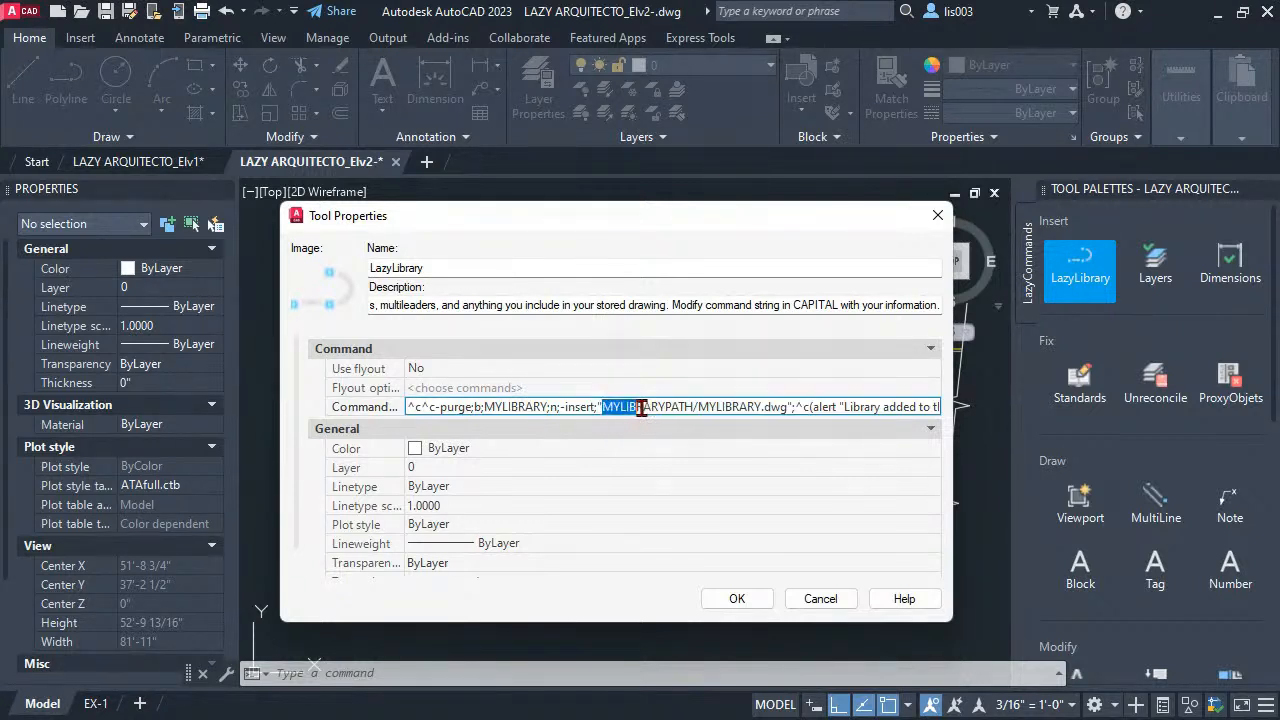
key("ctrl+v")
left_click_drag(602, 407, 978, 422)
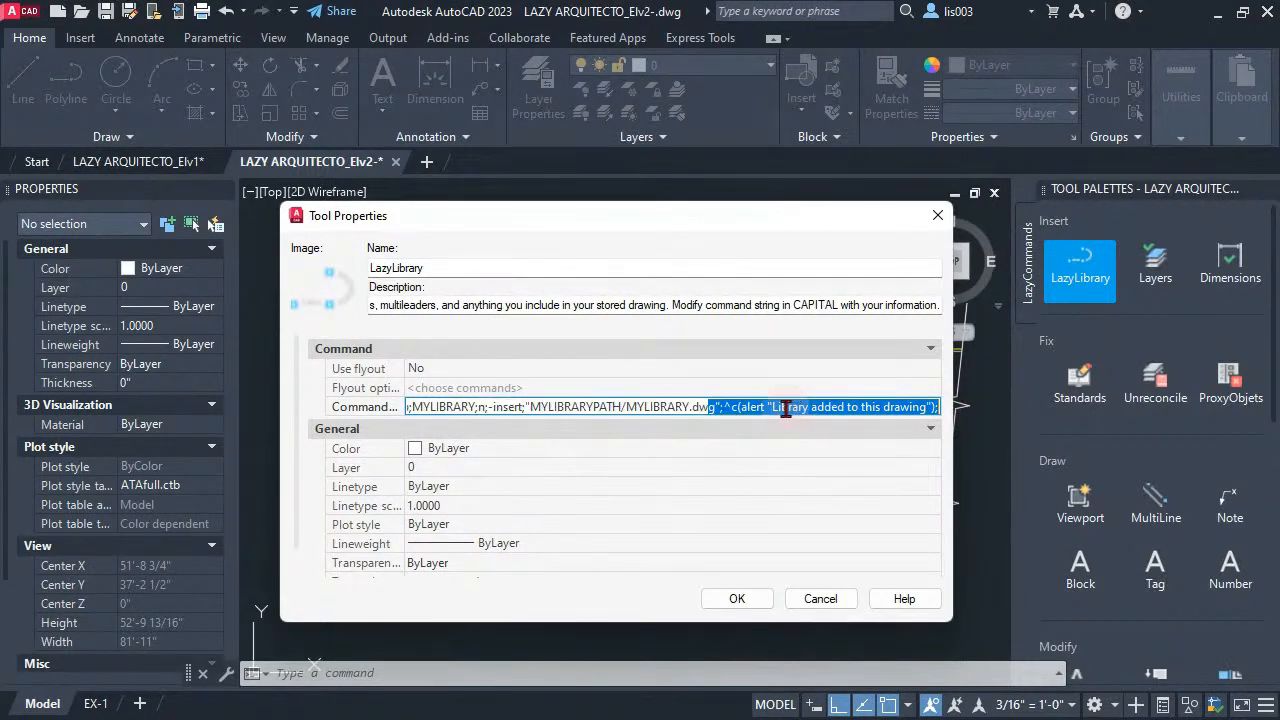
left_click_drag(730, 408, 953, 409)
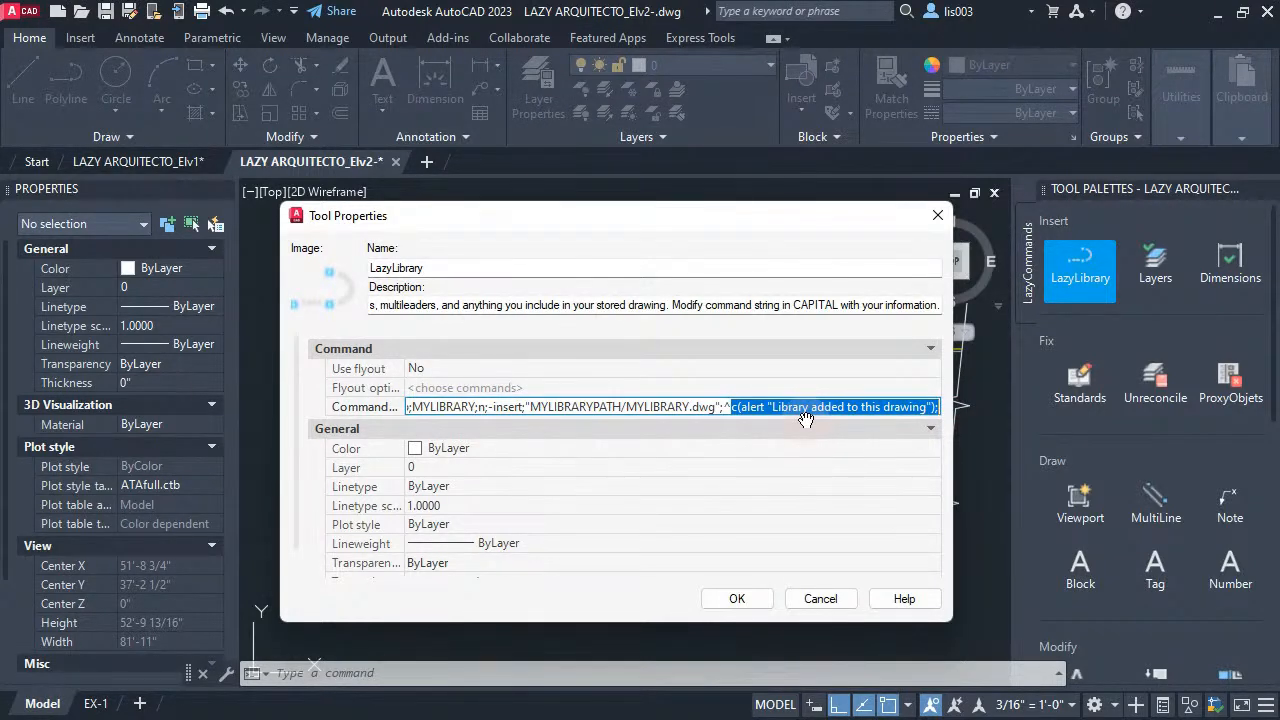
left_click(900, 407)
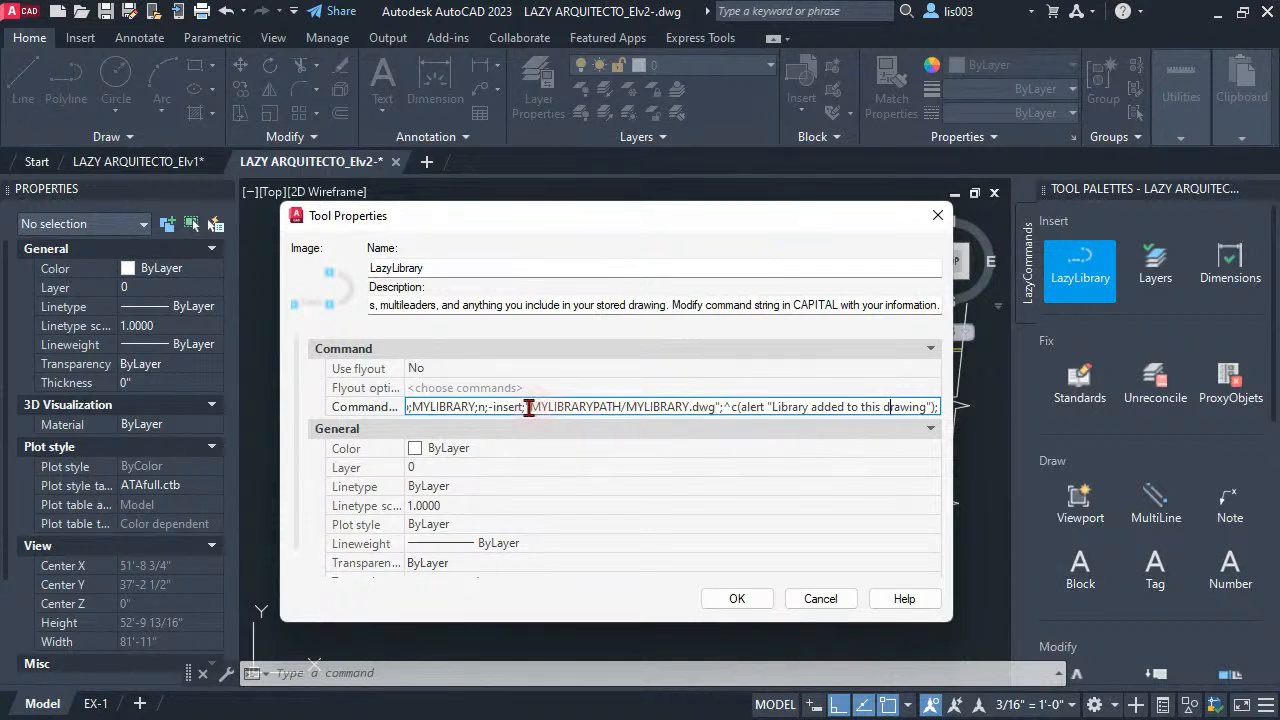
Step: Compare the MYLIBRARYPATH placeholder with the description's instruction to modify the capitalized parts of the command string
left_click_drag(530, 410, 622, 411)
left_click(645, 411)
left_click_drag(672, 305, 968, 300)
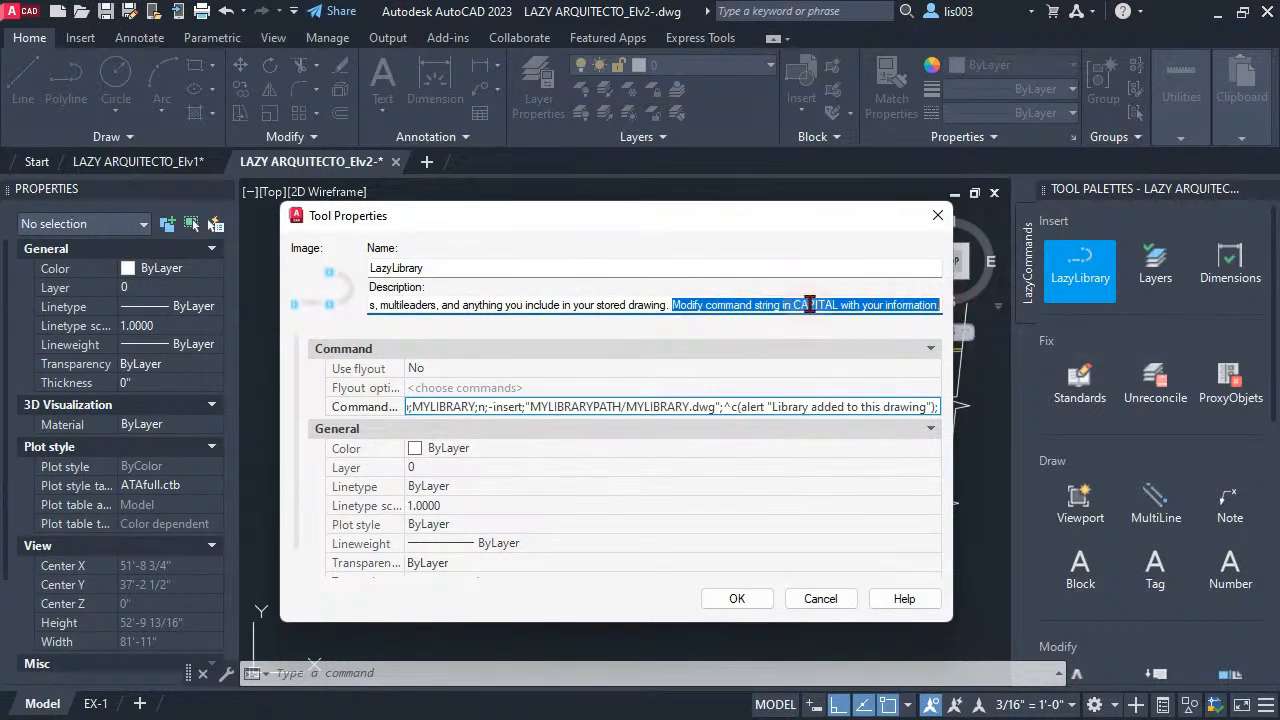
left_click(535, 410)
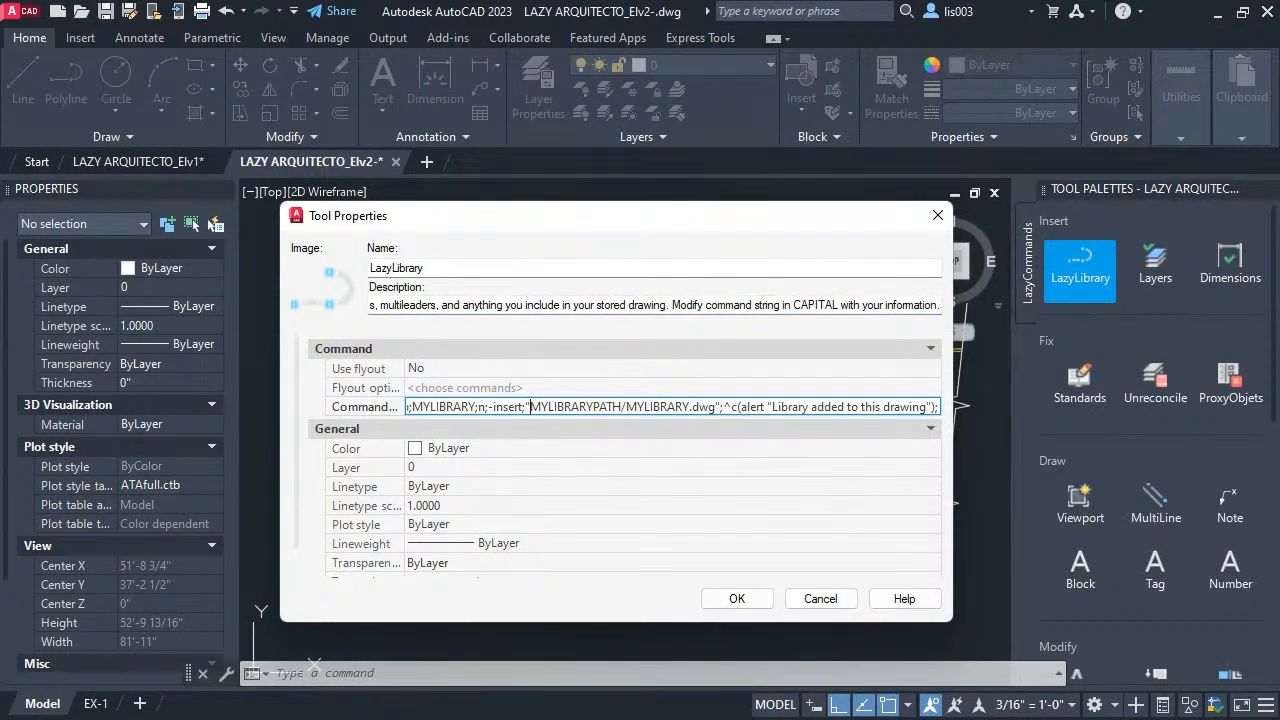
Step: Switch to File Explorer's MYLIBRARY folder, shrink its window to leave the command string visible, and compare the block name with the file
key("alt+Tab")
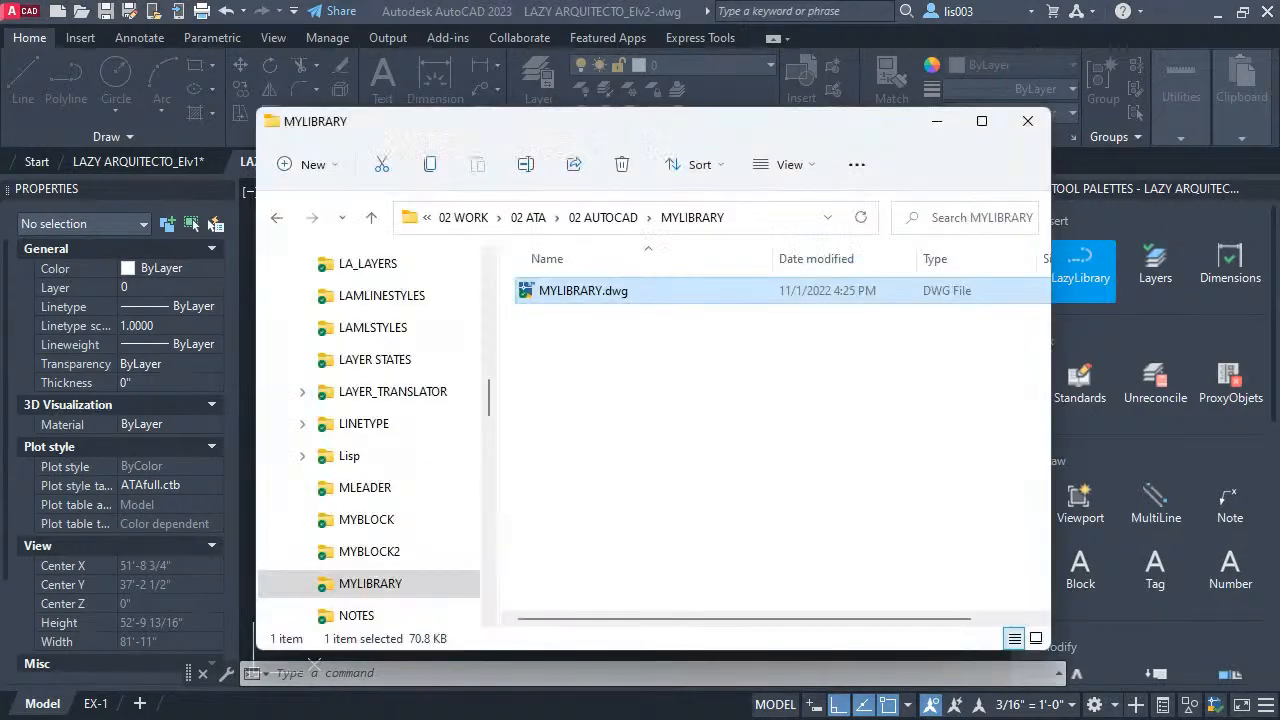
left_click_drag(626, 126, 607, 66)
left_click_drag(1032, 566, 834, 364)
left_click_drag(633, 48, 712, 38)
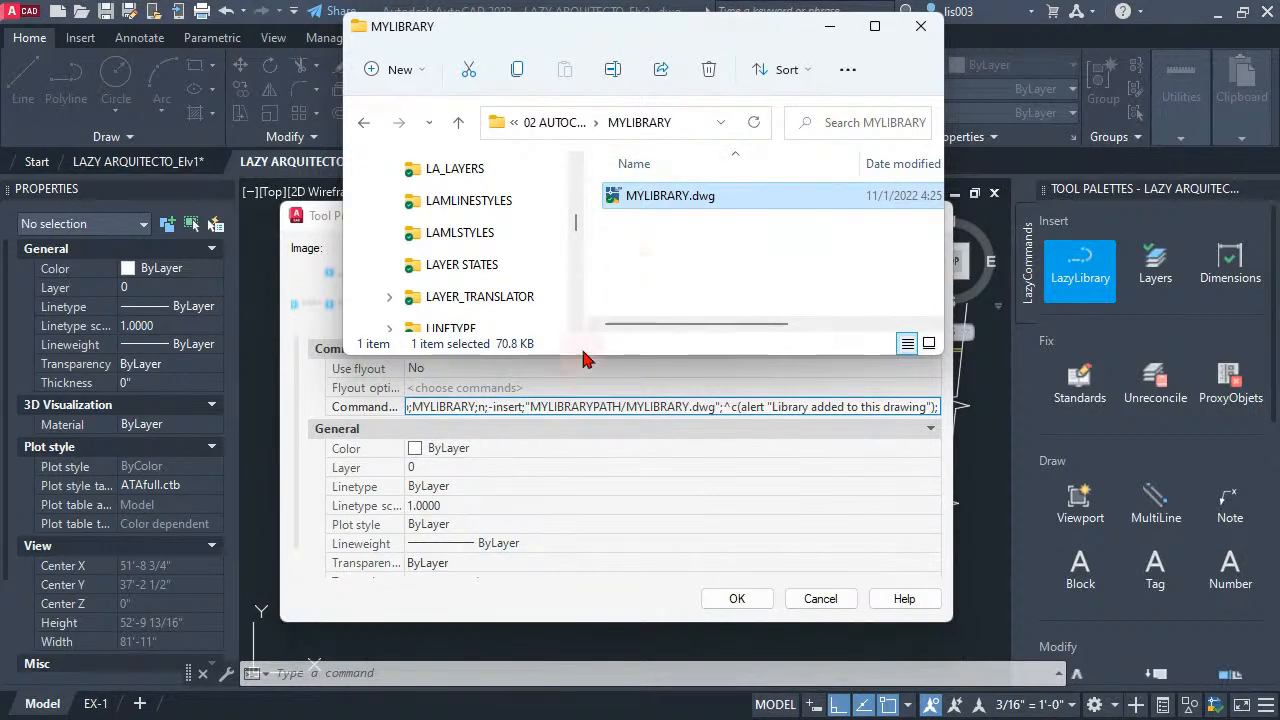
left_click(432, 406)
left_click_drag(432, 406, 385, 406)
left_click_drag(485, 406, 548, 407)
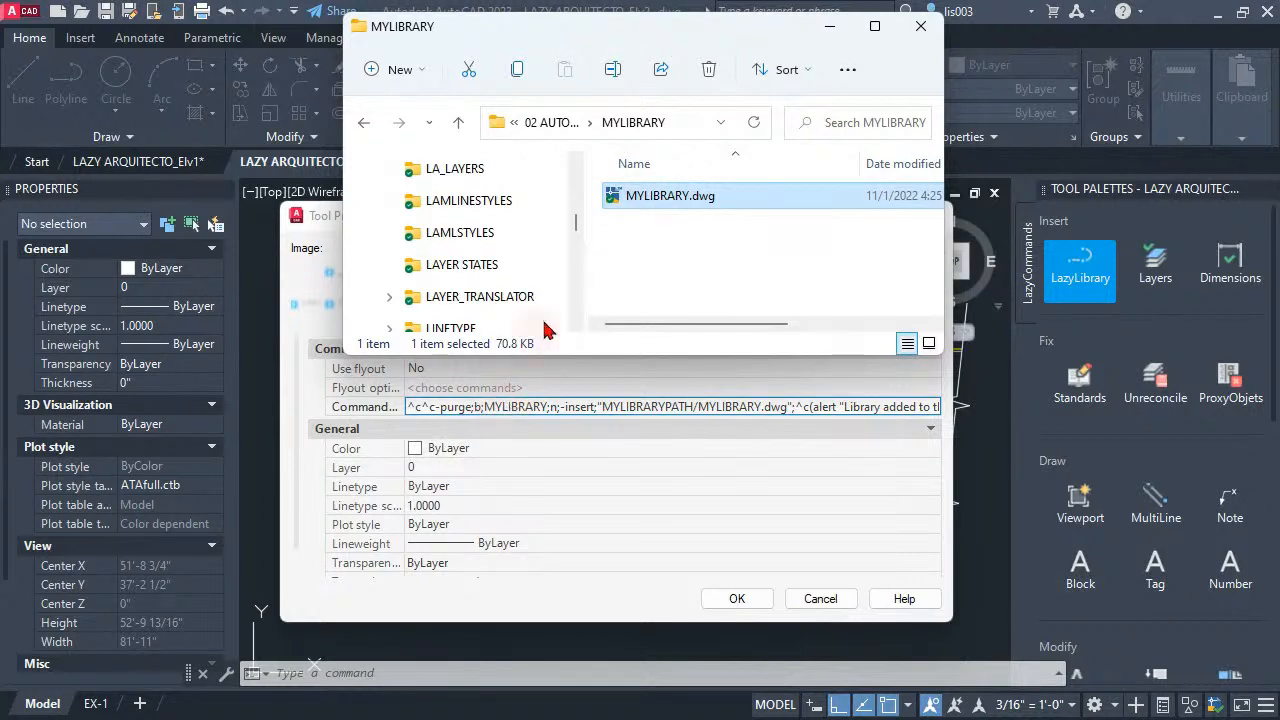
left_click(648, 200)
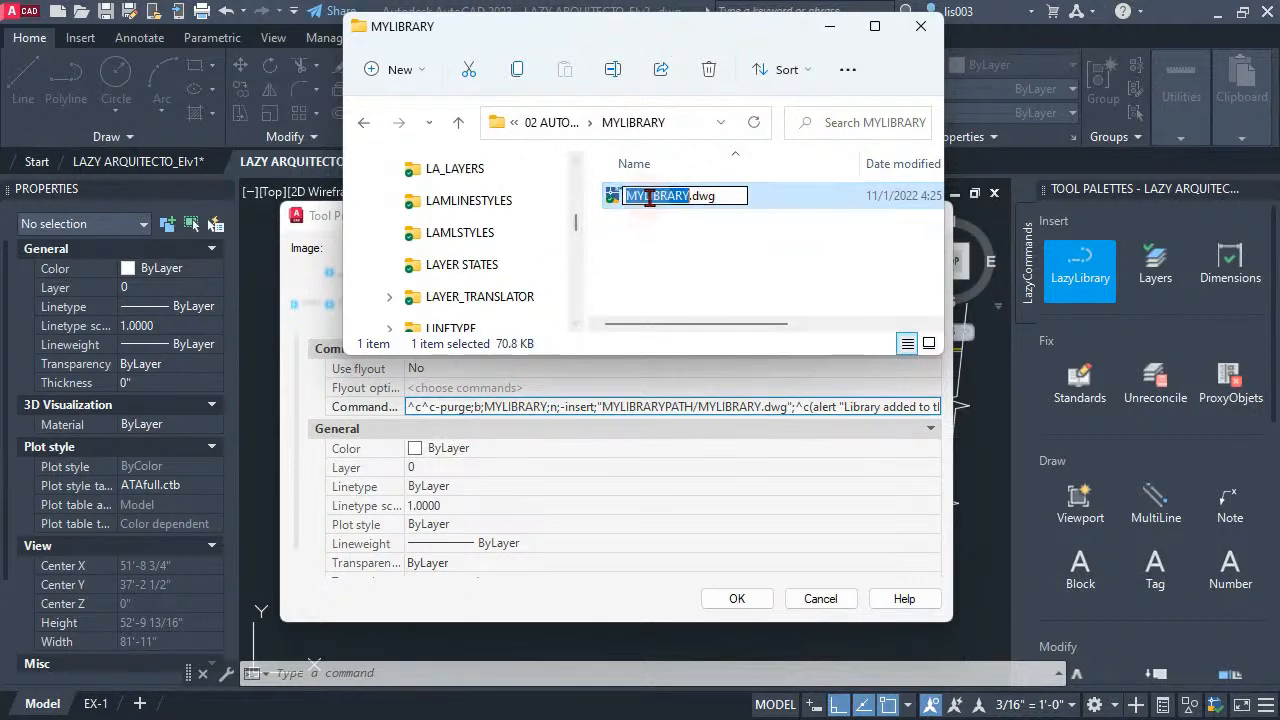
type("lazy")
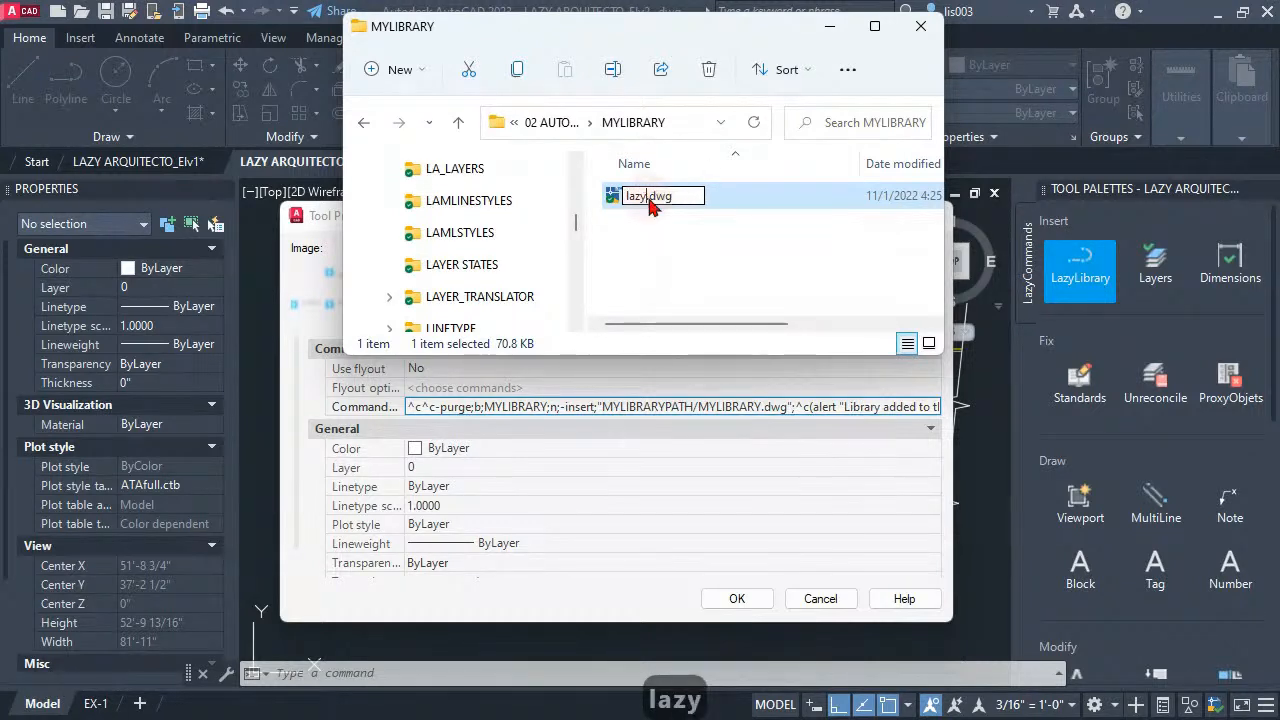
type("library")
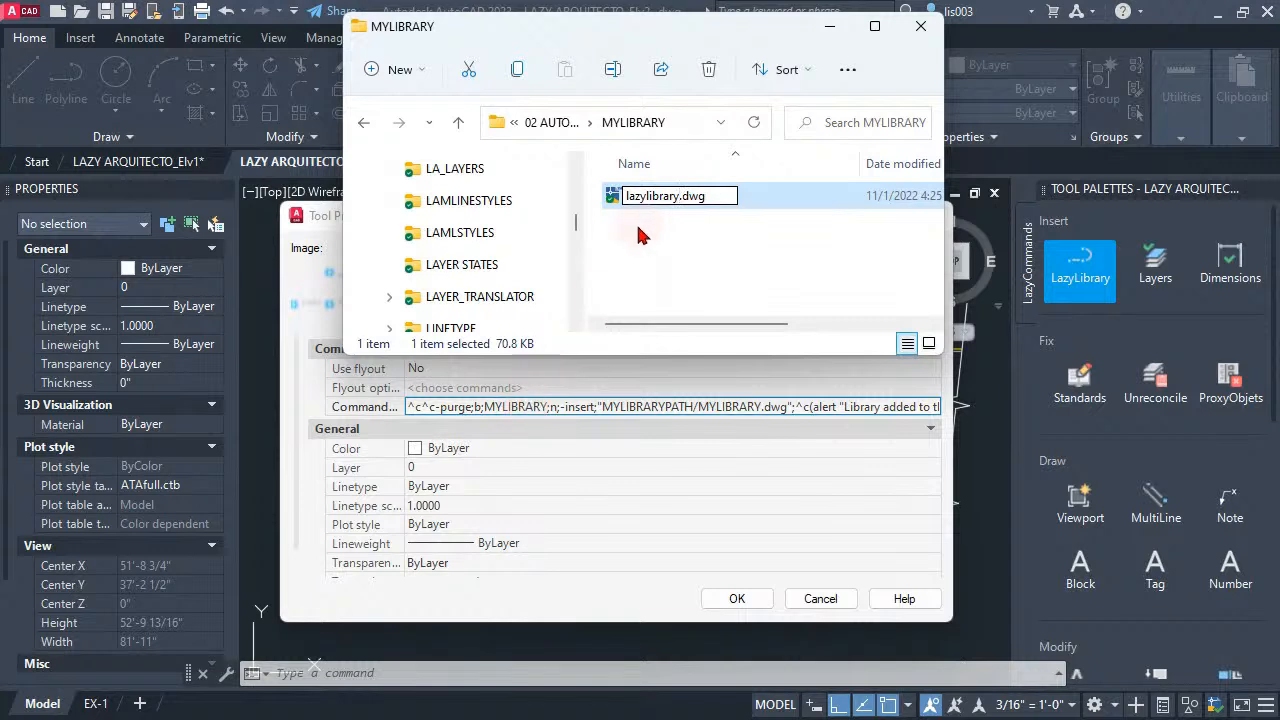
key("Escape")
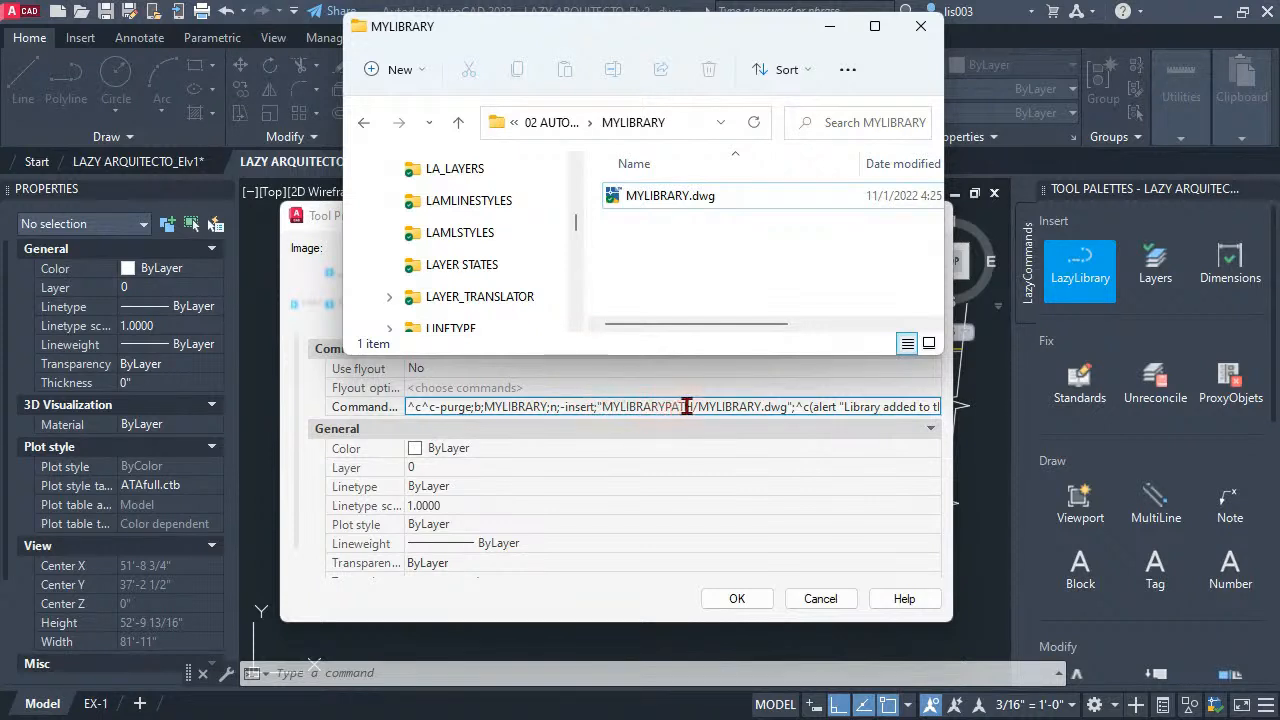
Step: Copy the MYLIBRARY folder path from File Explorer and paste it over the MYLIBRARYPATH placeholder in the tool's command string
left_click(697, 128)
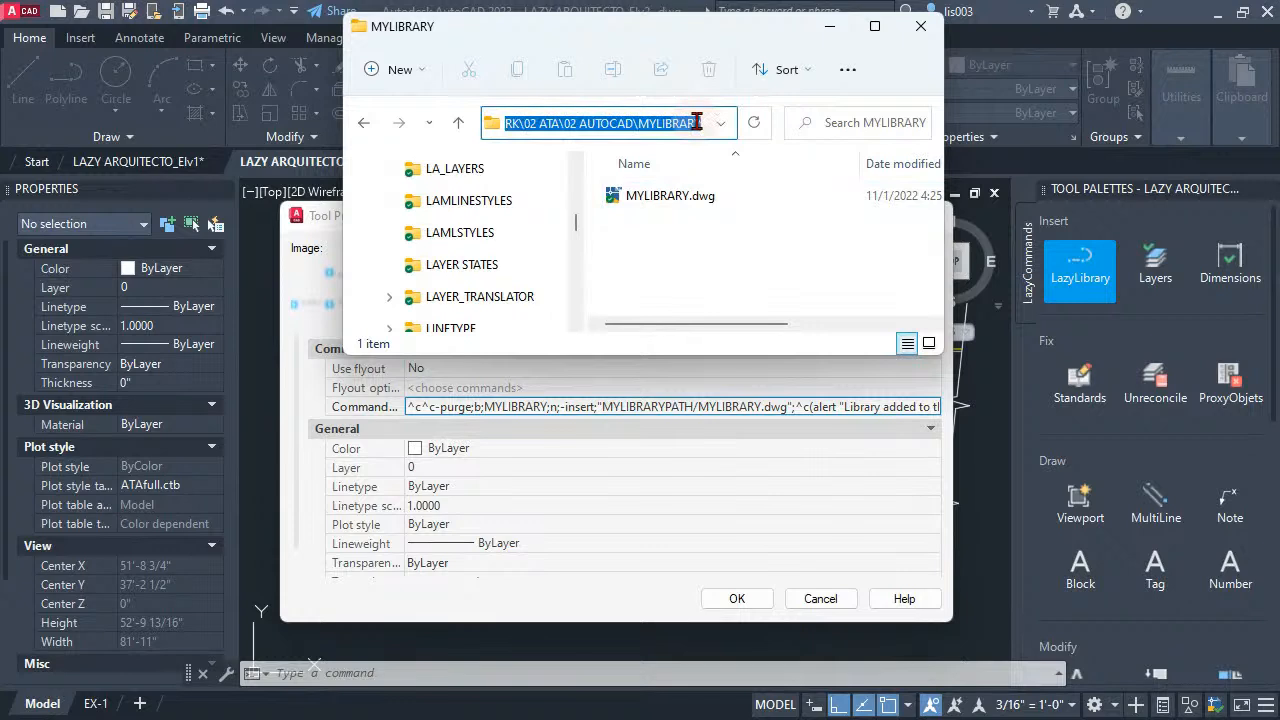
right_click(552, 124)
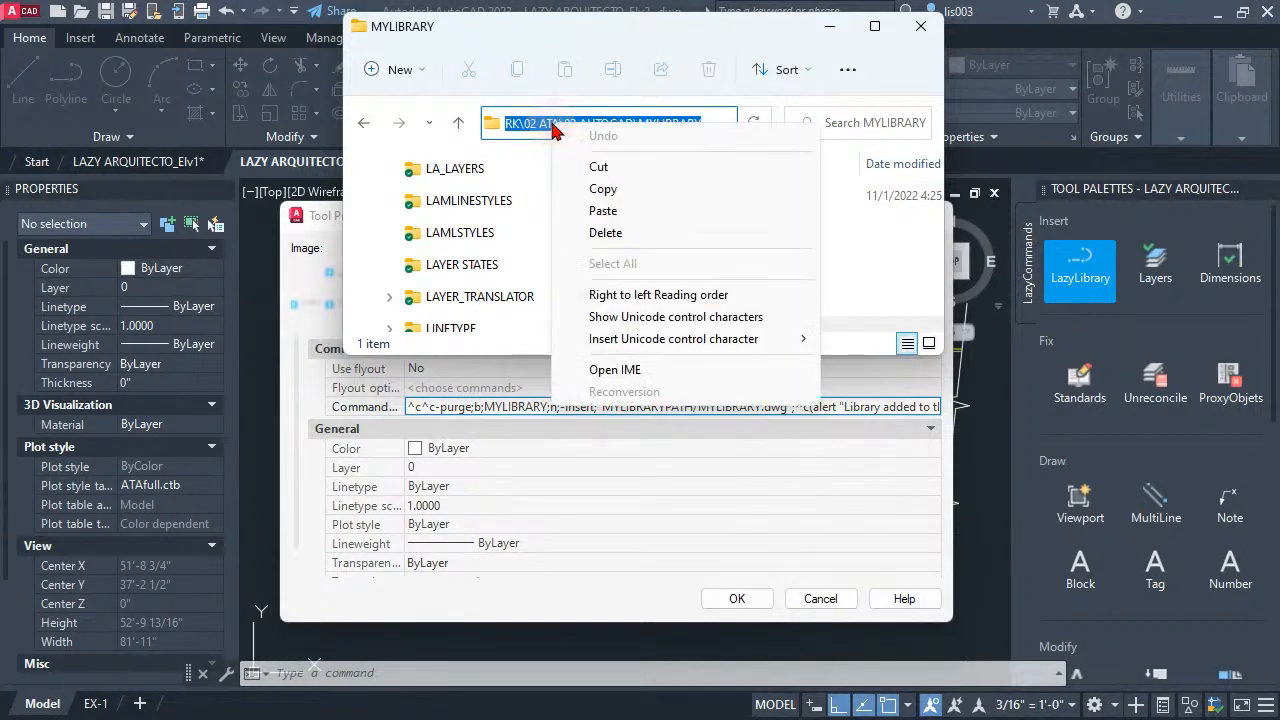
left_click(612, 192)
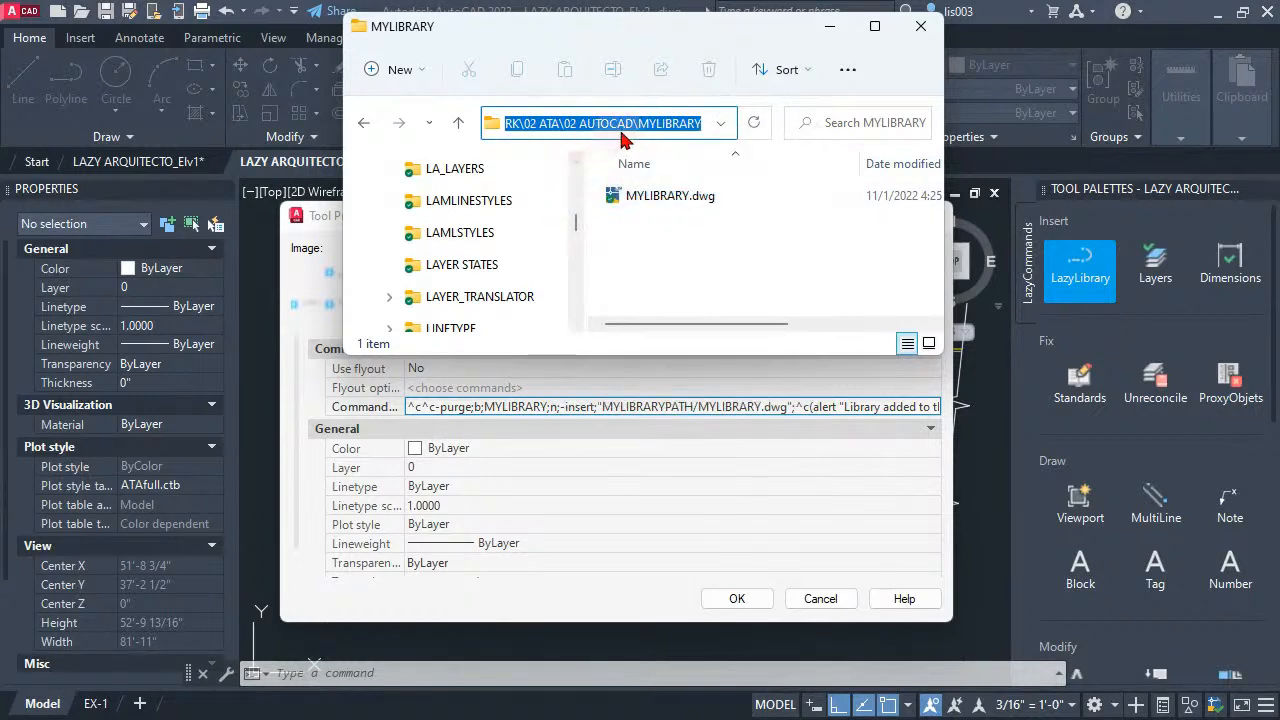
left_click(615, 408)
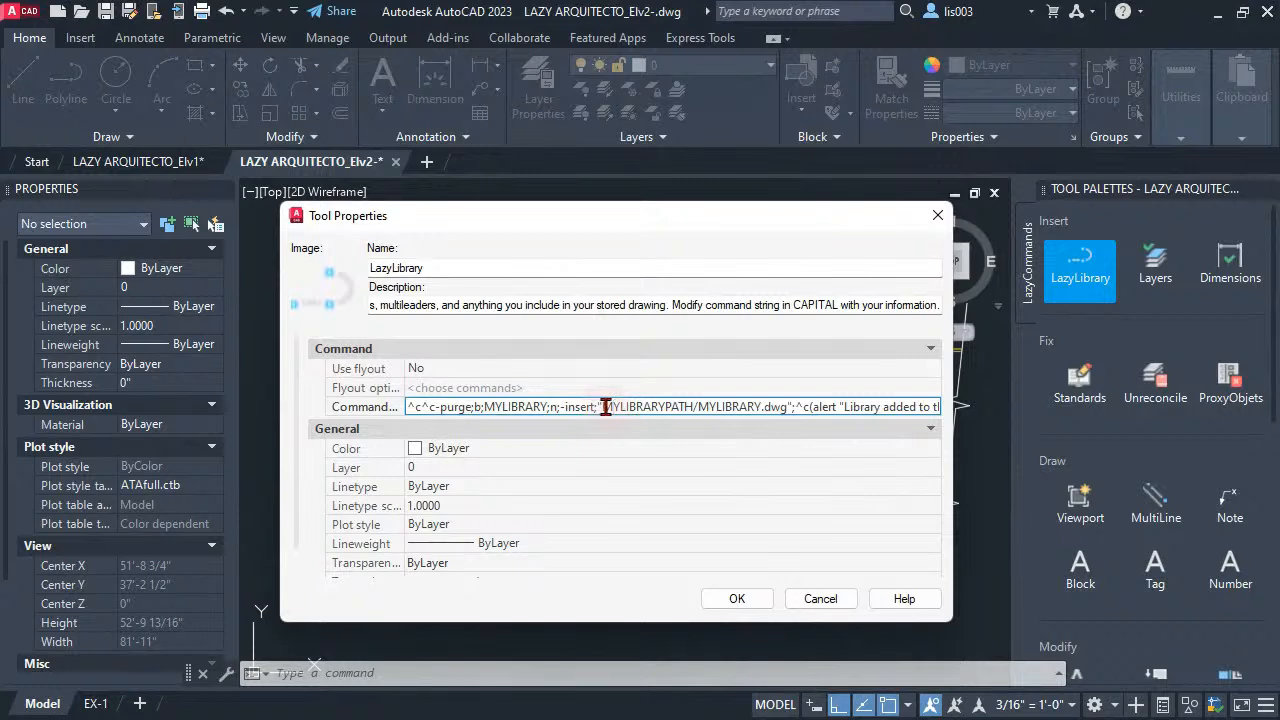
left_click_drag(606, 408, 692, 403)
right_click(648, 404)
left_click(697, 490)
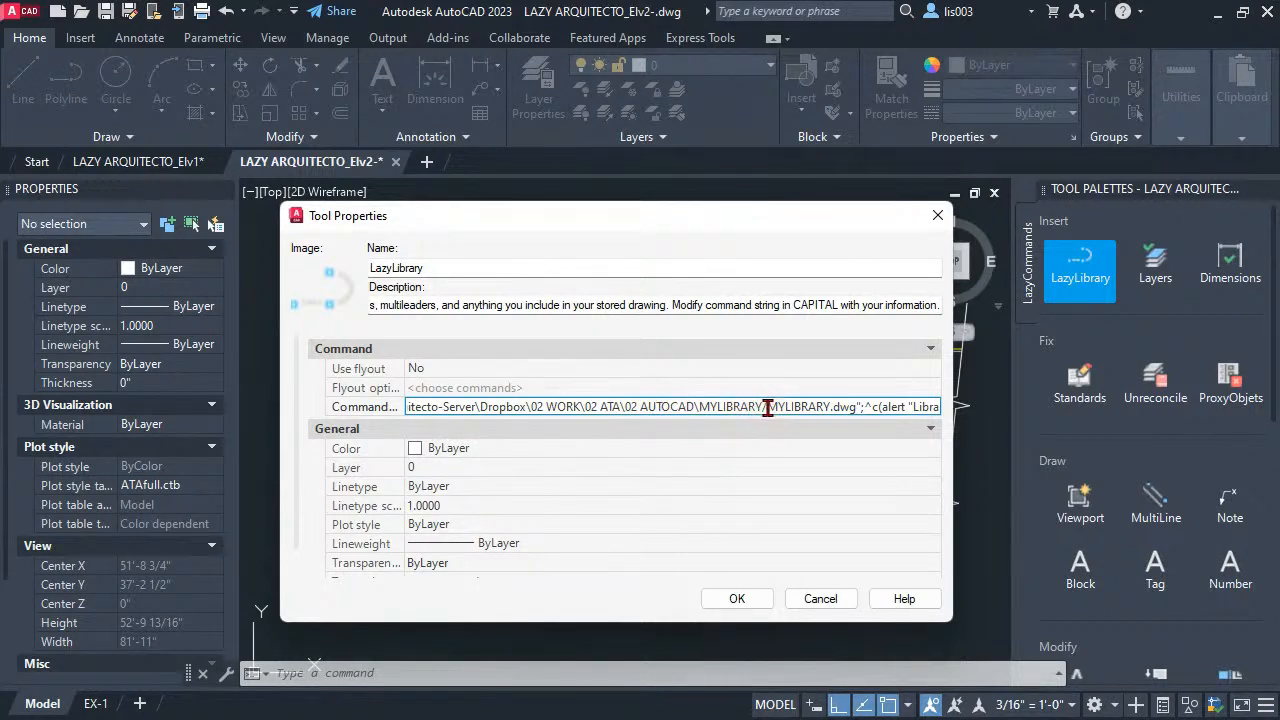
Step: Replace the backslashes in the command string's drawing path with forward slashes, from C:/ through MYLIBRARY/MYLIBRARY.dwg
left_click_drag(763, 405, 768, 409)
left_click(699, 407)
type("/")
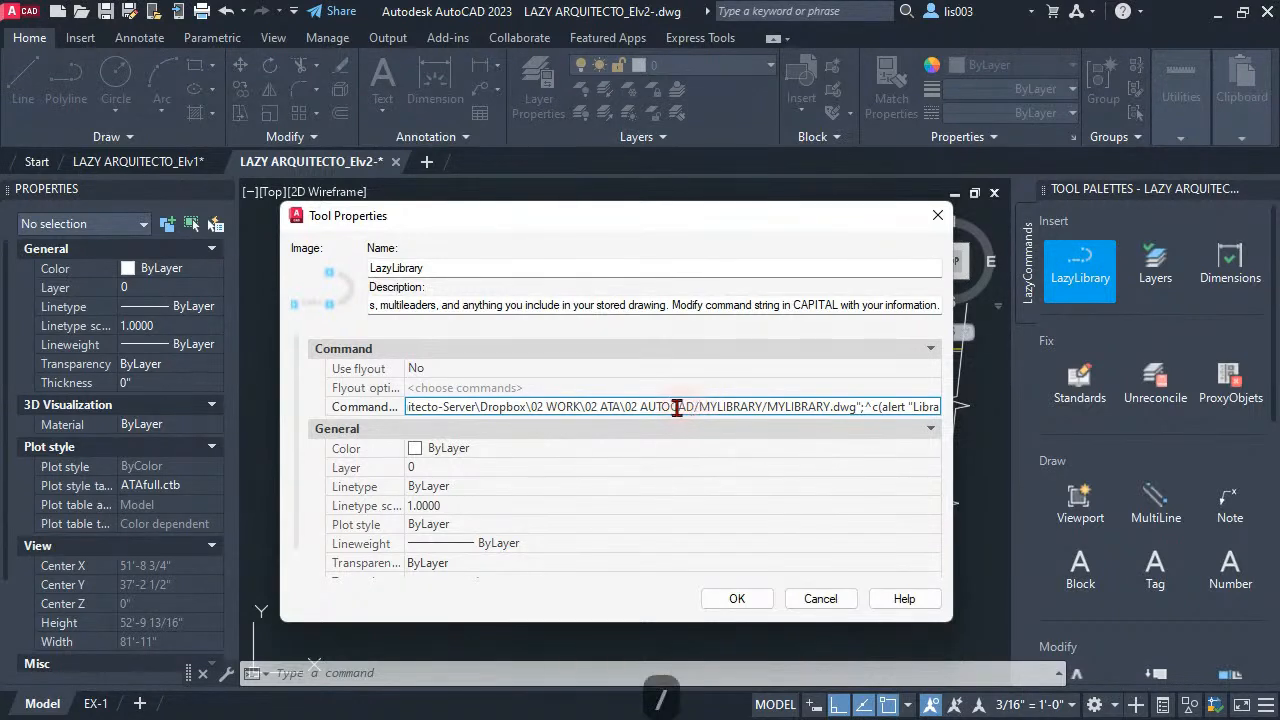
left_click(621, 407)
type("/")
left_click(584, 407)
type("/")
left_click(527, 407)
type("/")
type("/")
left_click_drag(428, 408, 385, 404)
mouse_move(620, 407)
left_mouse_down()
mouse_move(586, 407)
mouse_move(605, 407)
left_mouse_up()
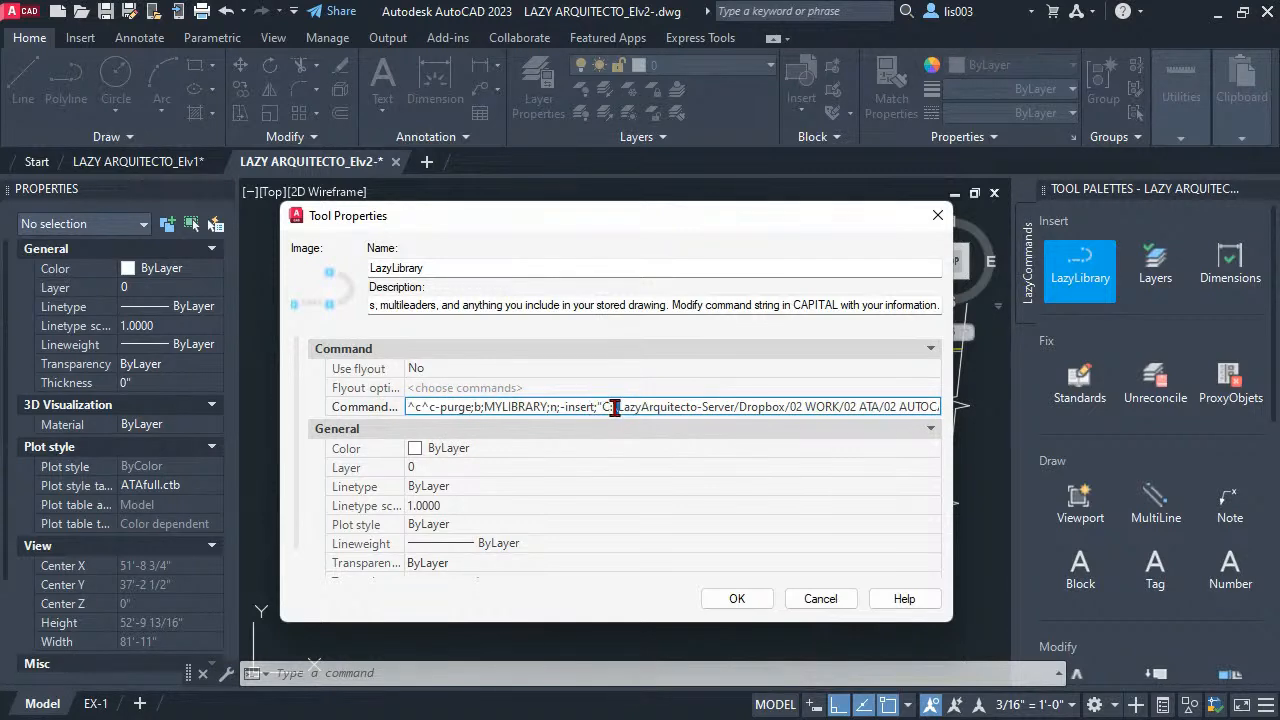
type("/")
left_click(648, 408)
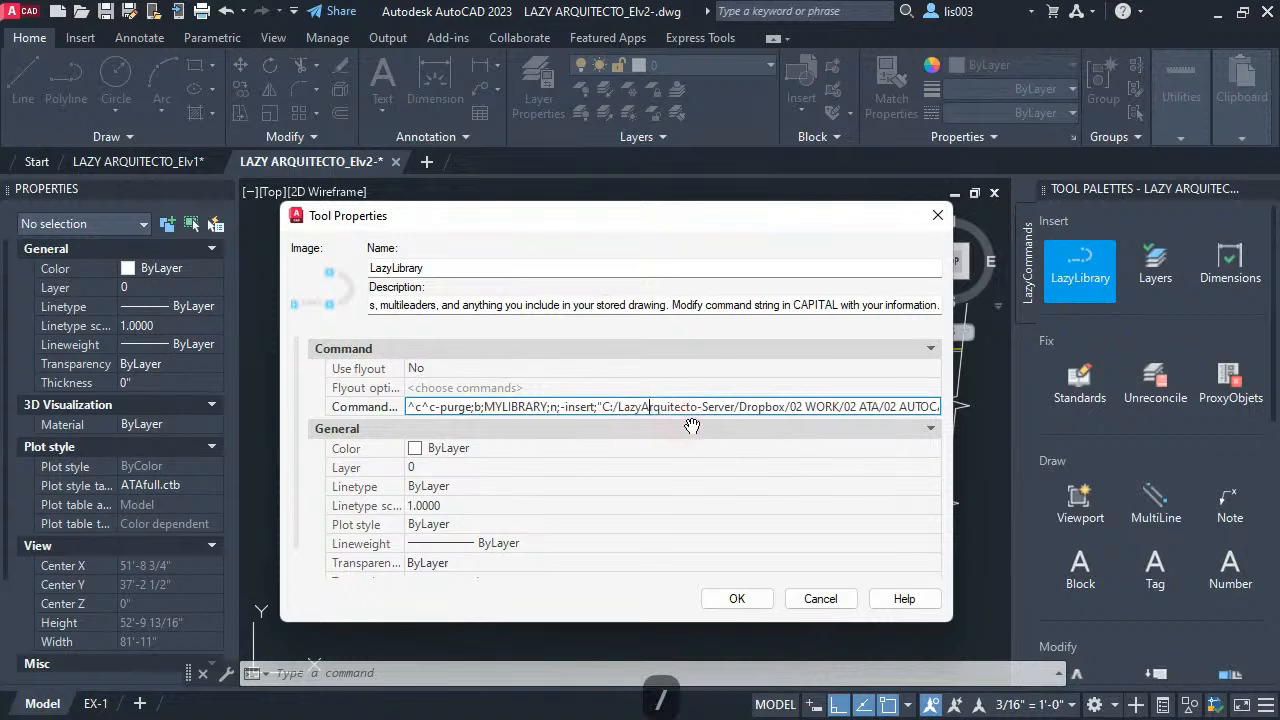
Step: Check the command string's path and MYLIBRARY.dwg name against the file in File Explorer, and save the tool's properties
left_click(800, 402)
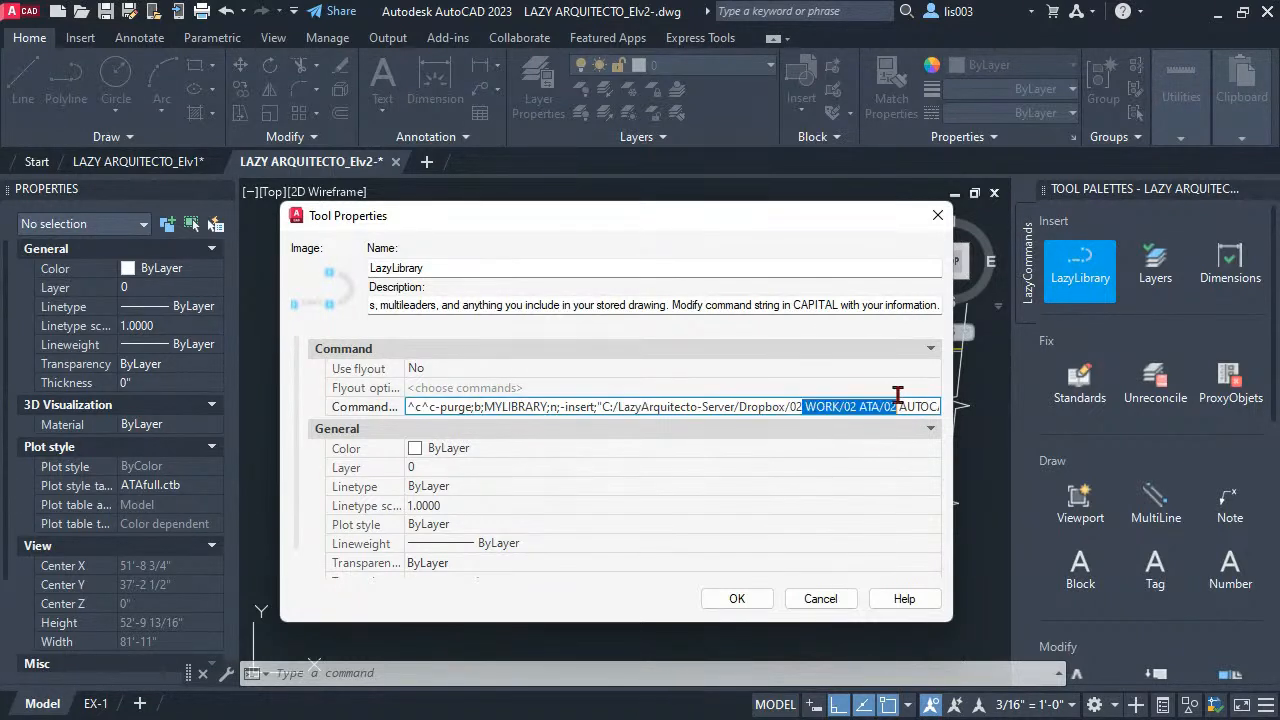
left_click(942, 402)
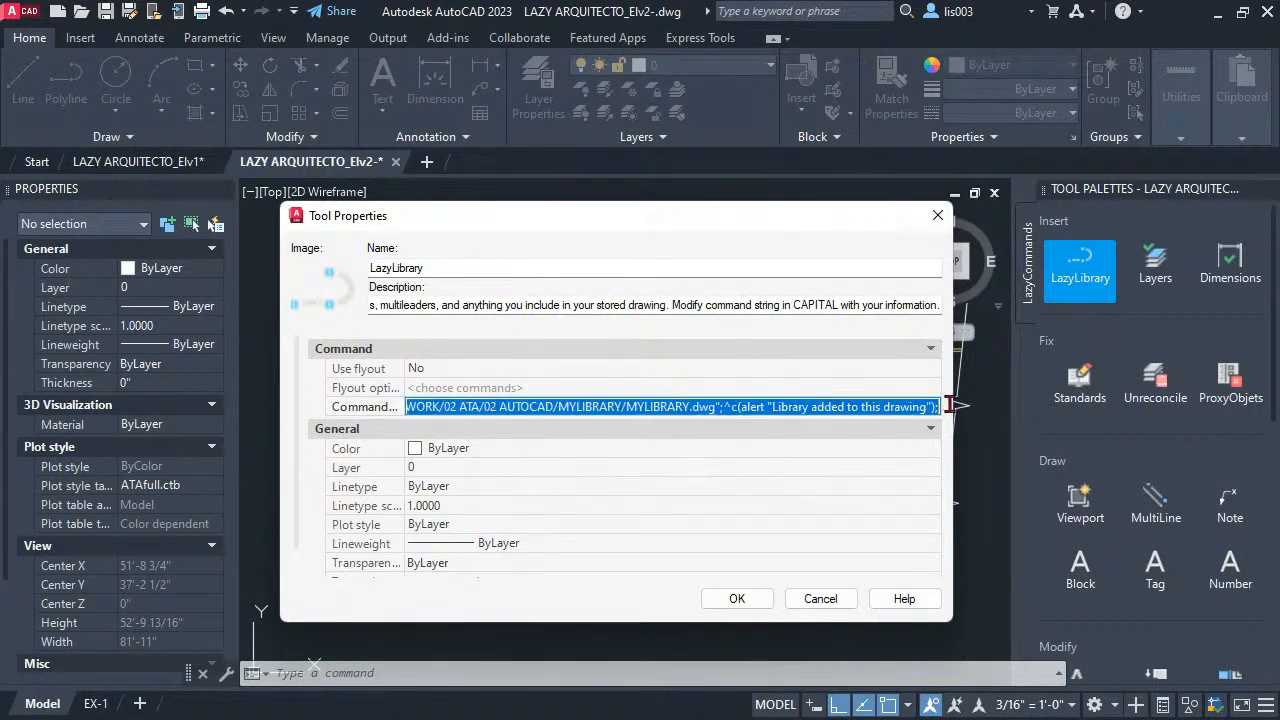
left_click(685, 410)
left_click(630, 406)
double_click(684, 407)
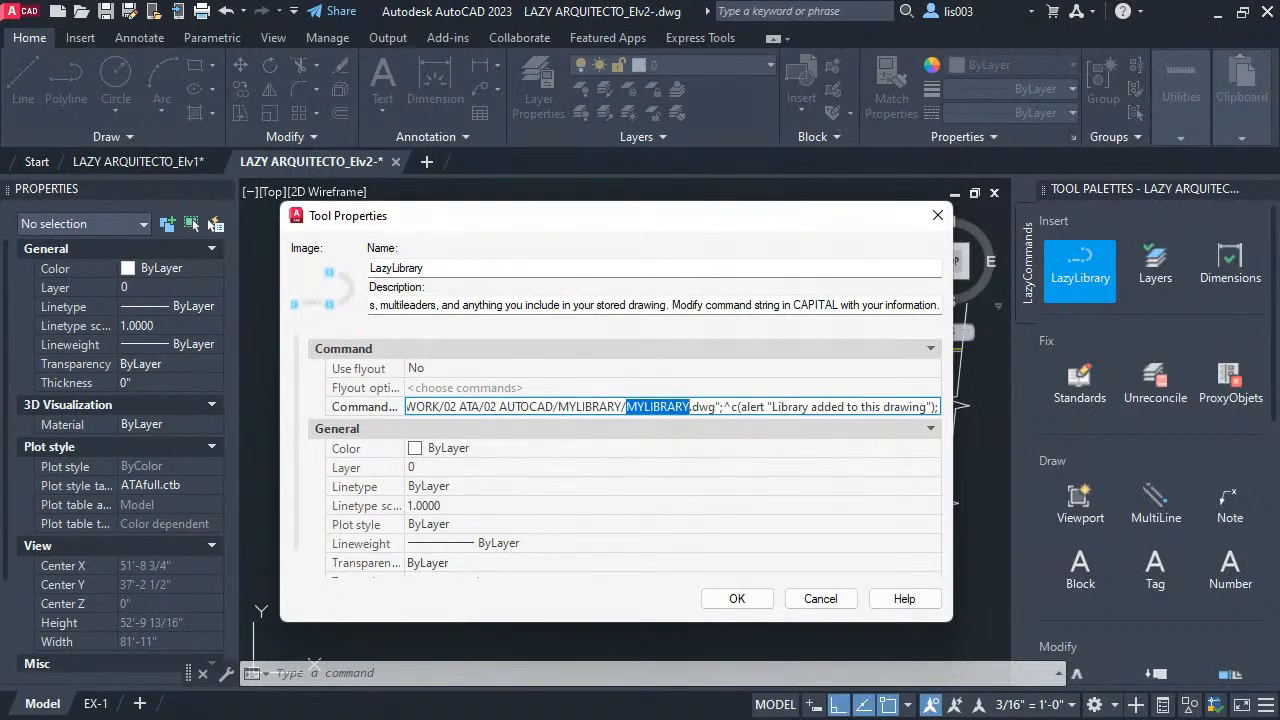
key("alt+Tab")
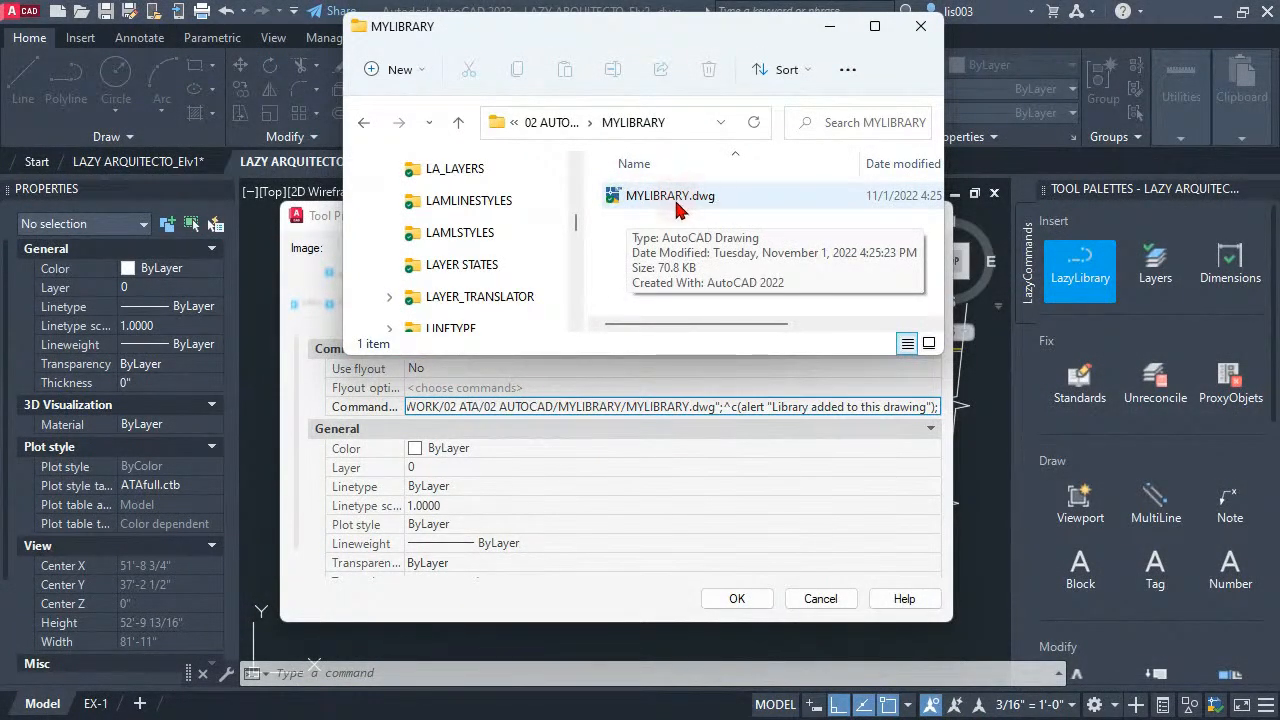
left_click(632, 405)
left_click_drag(634, 405, 712, 410)
left_click(768, 396)
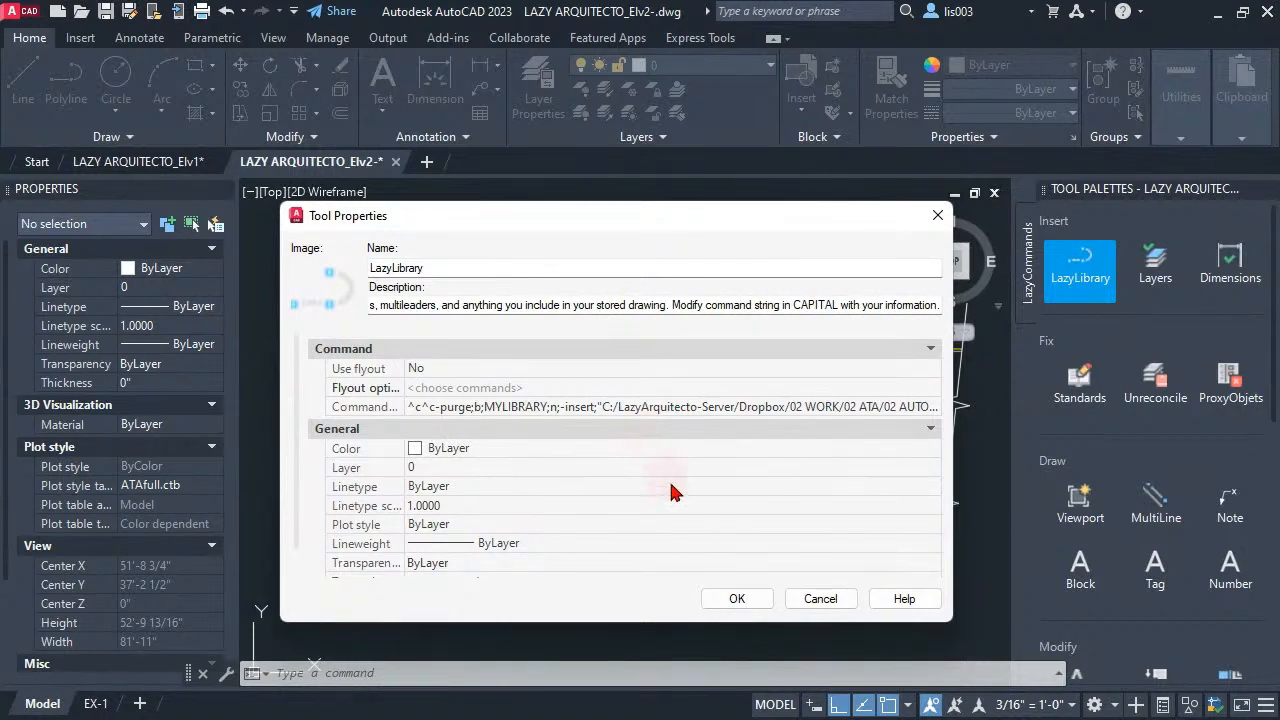
left_click(722, 598)
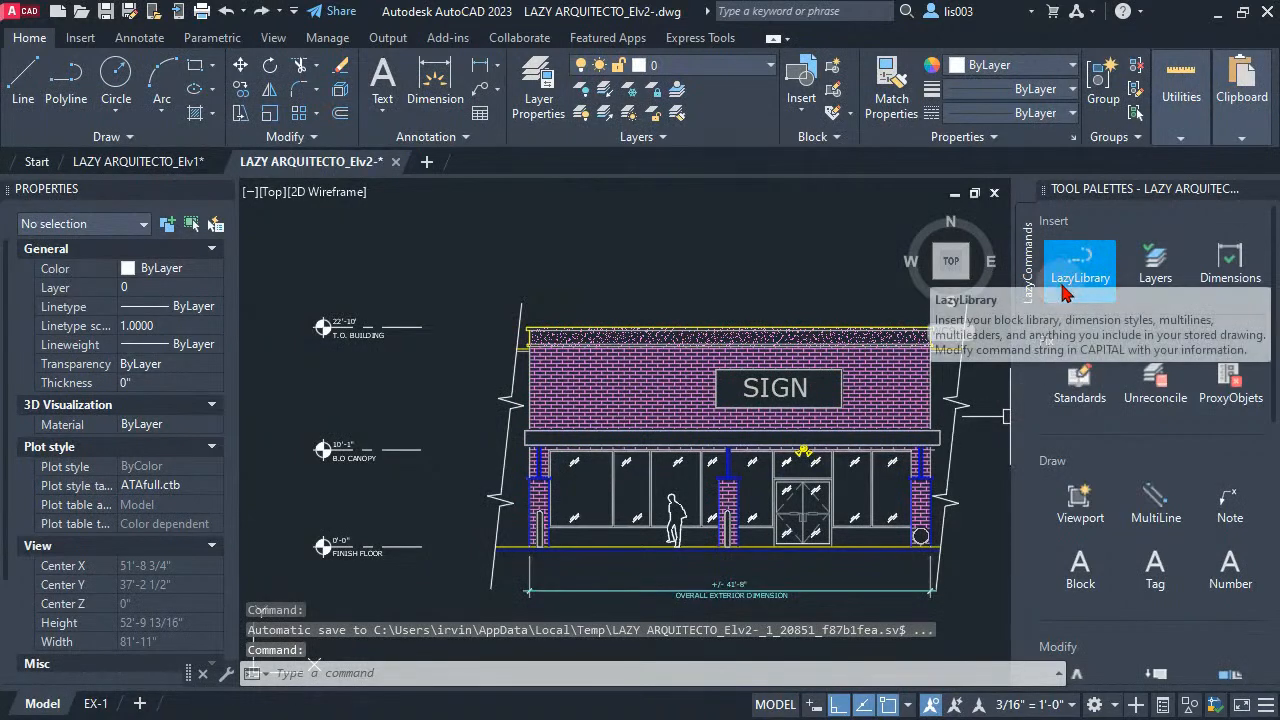
Step: Open the multiline styles with MLSTYLE to see which ones the drawing contains, and close the list
middle_click_drag(614, 398, 508, 391)
mouse_move(584, 440)
middle_mouse_down()
mouse_move(613, 406)
mouse_move(611, 378)
mouse_move(645, 400)
mouse_move(634, 428)
middle_mouse_up()
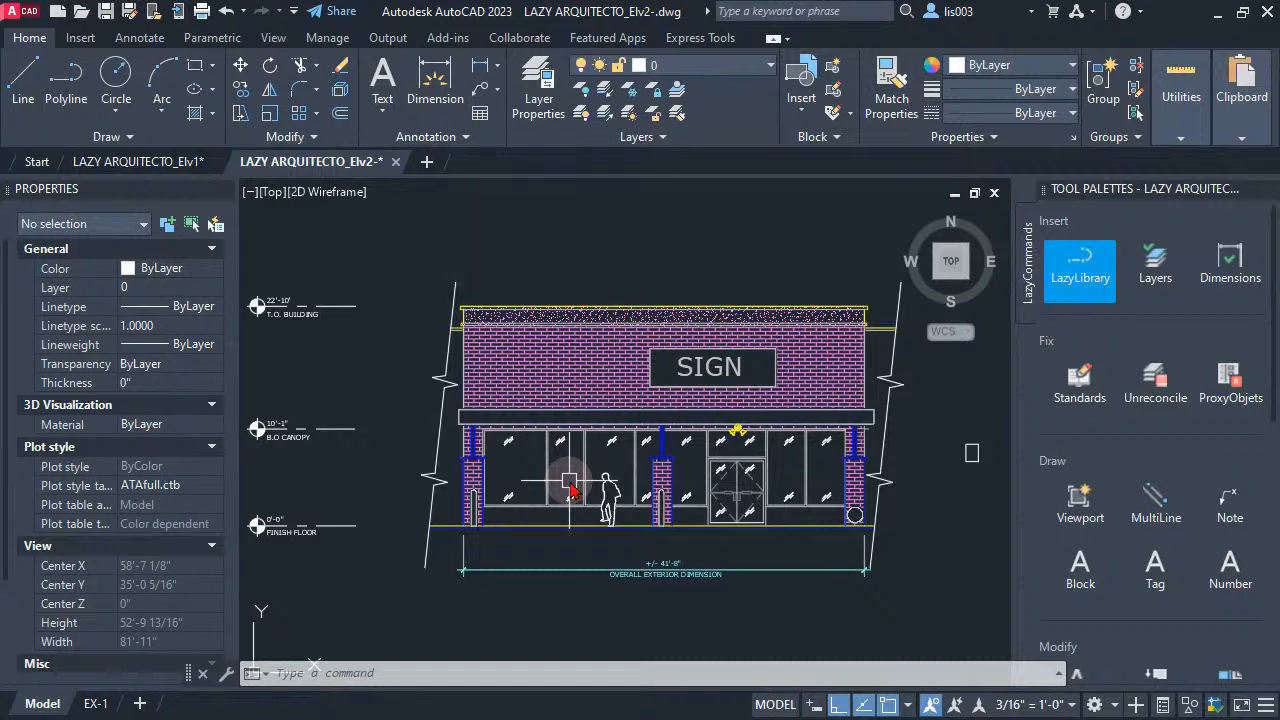
type("MLs")
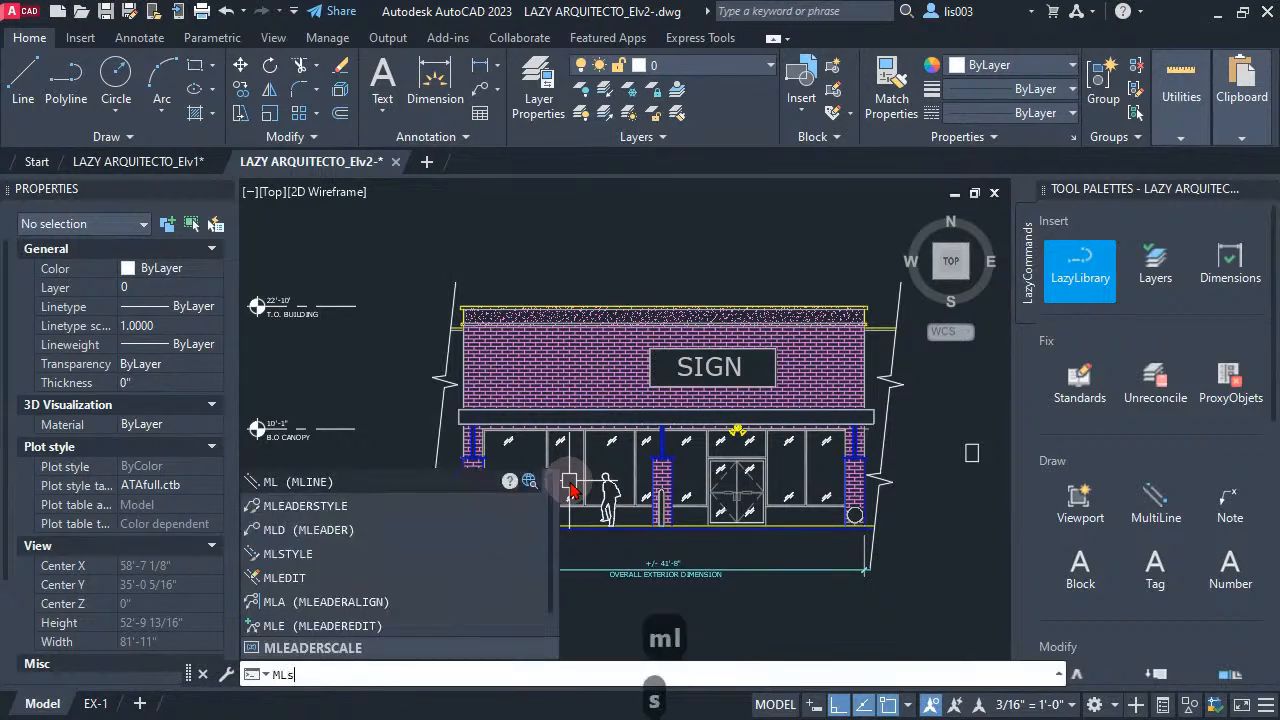
type("tyle")
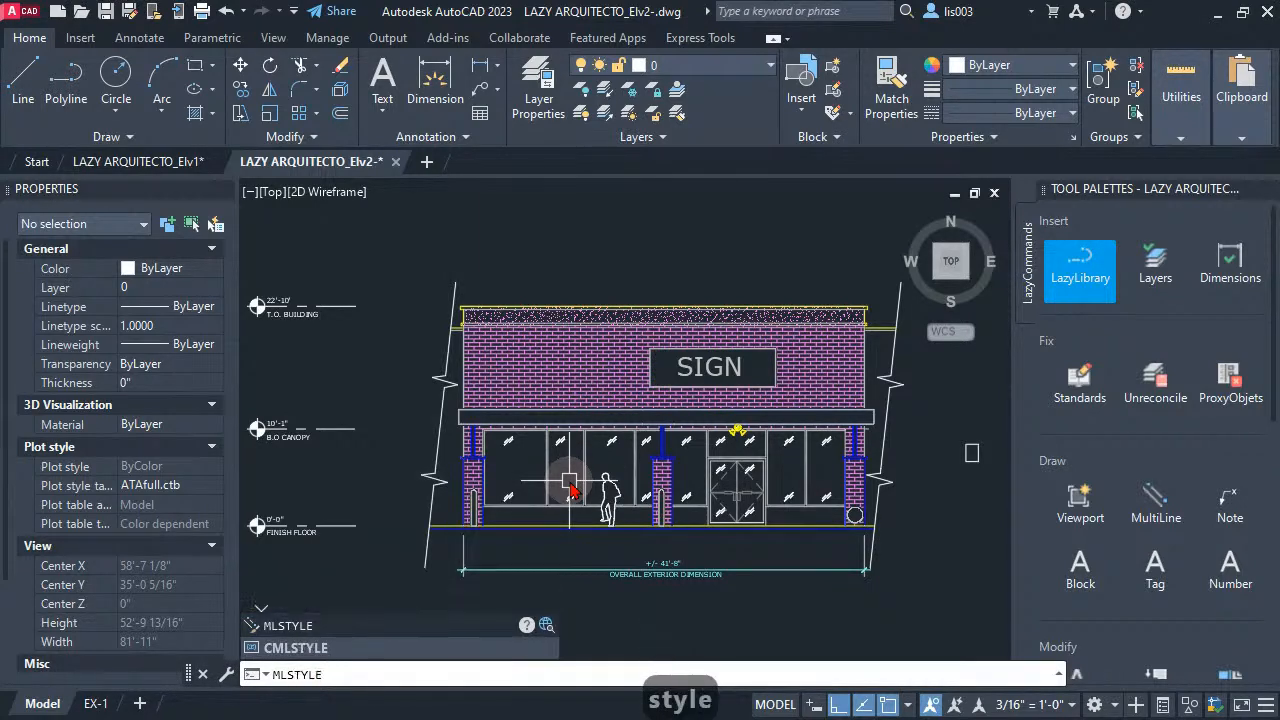
key("Return")
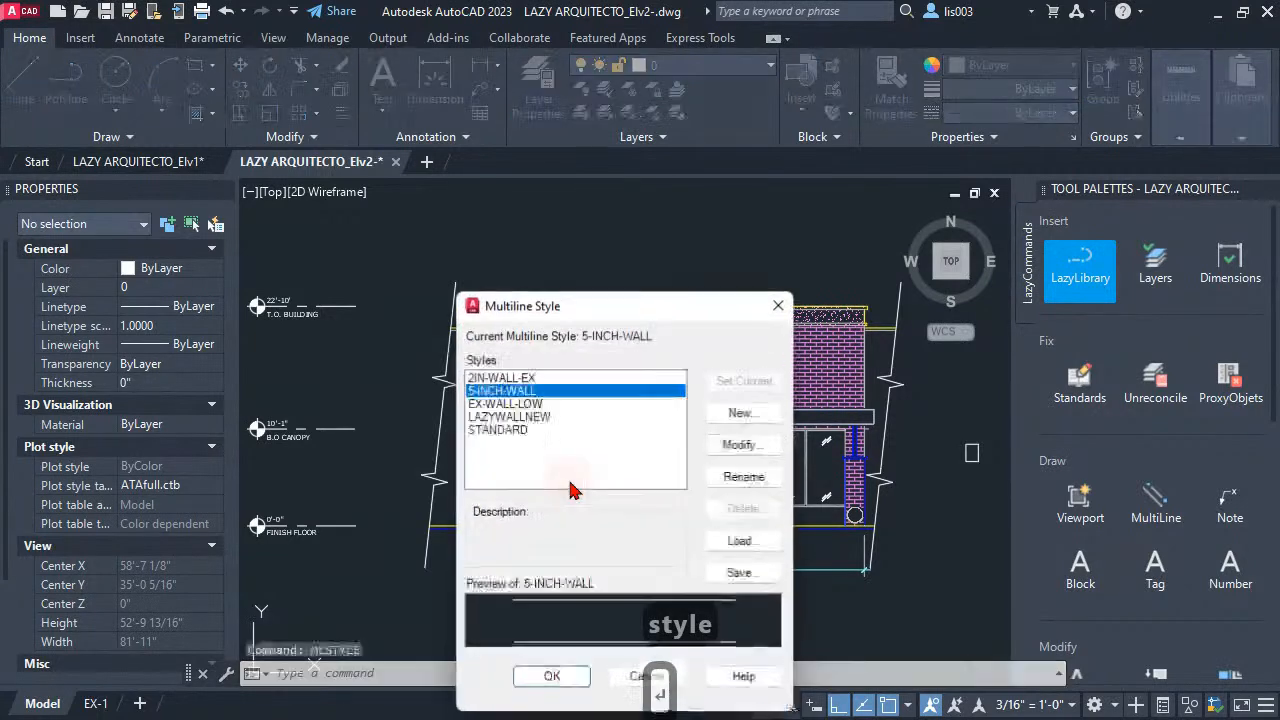
key("Escape")
key("Escape")
key("Escape")
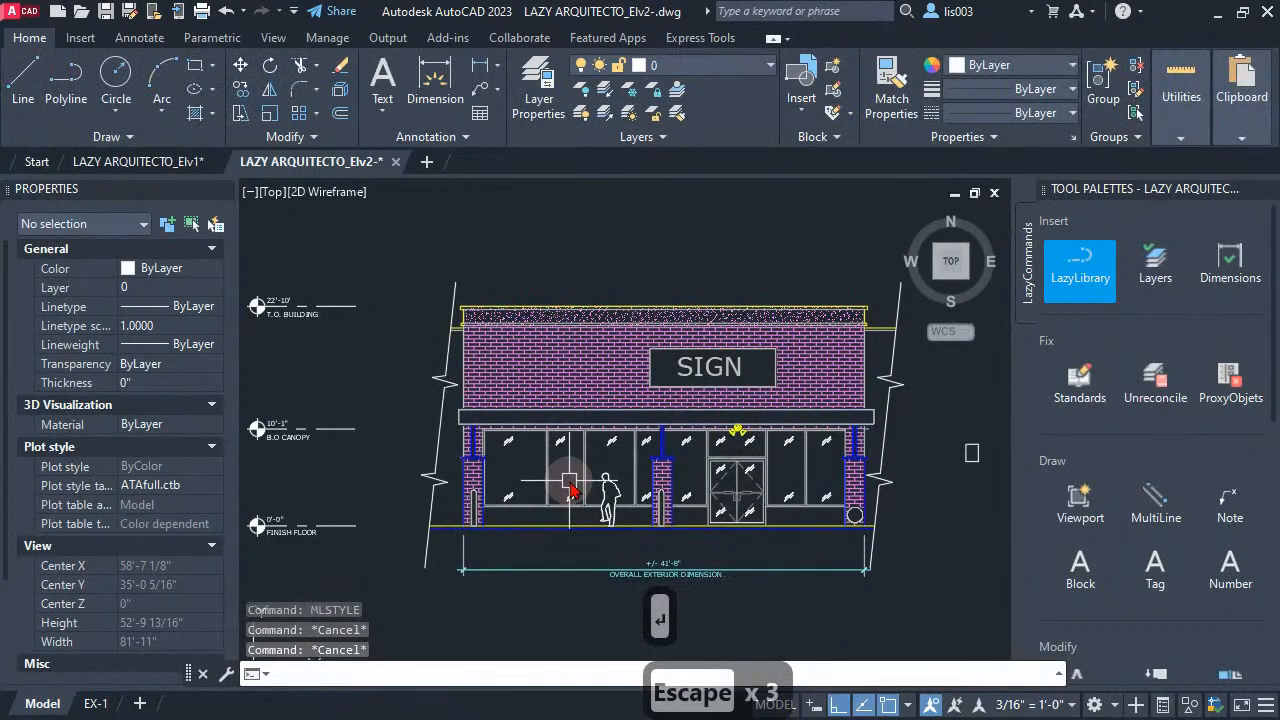
Step: Preview the MYMULTILEADER and Standard multileader styles with their available options, set Standard current, and close the style manager
type("ml")
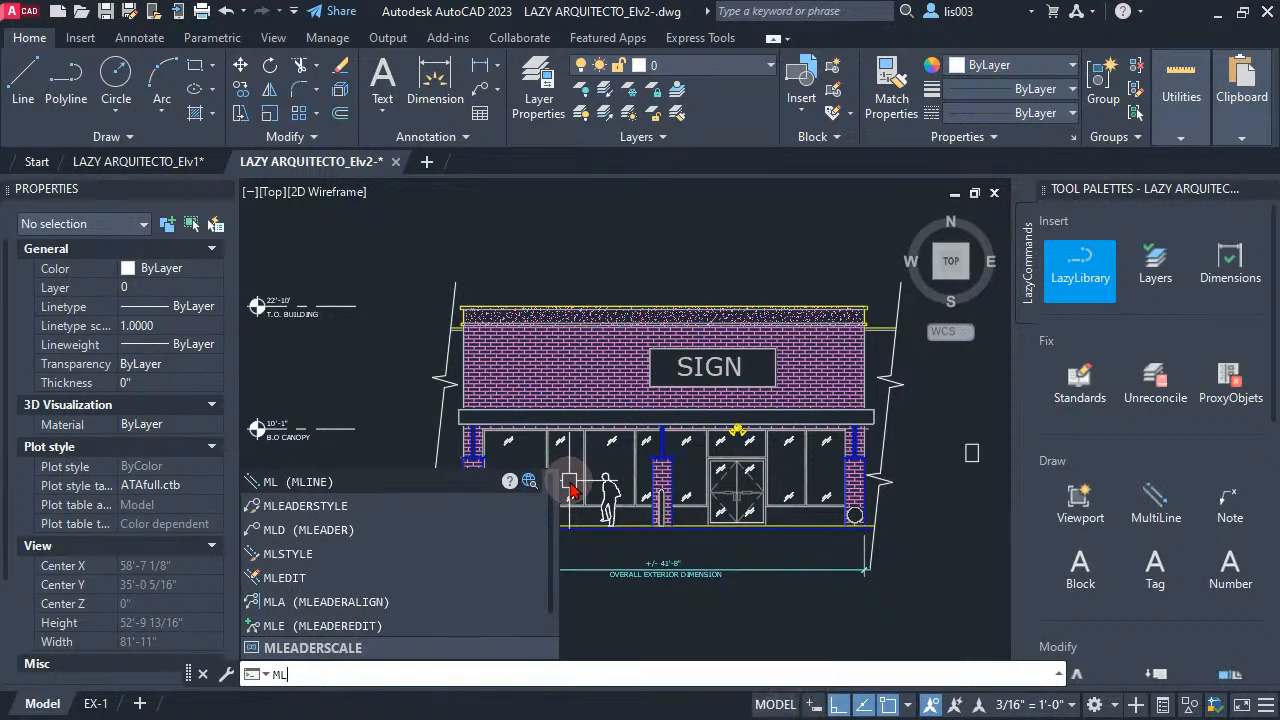
left_click(349, 507)
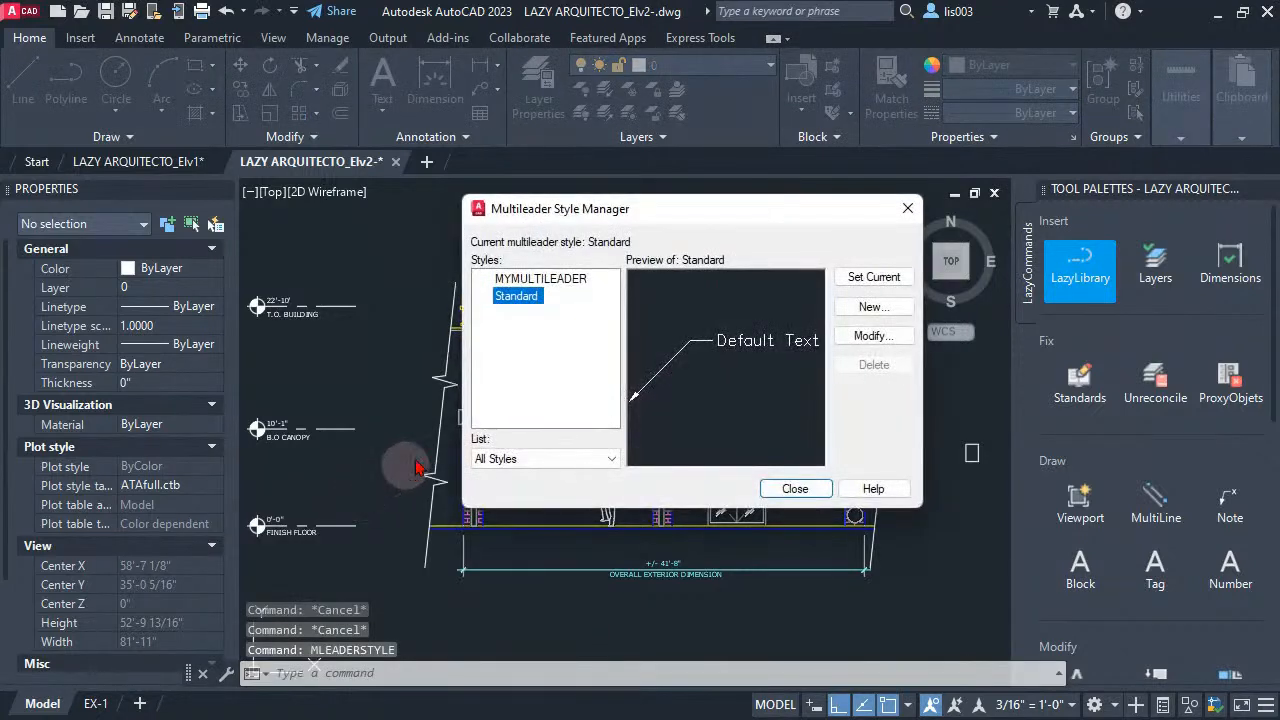
left_click(530, 282)
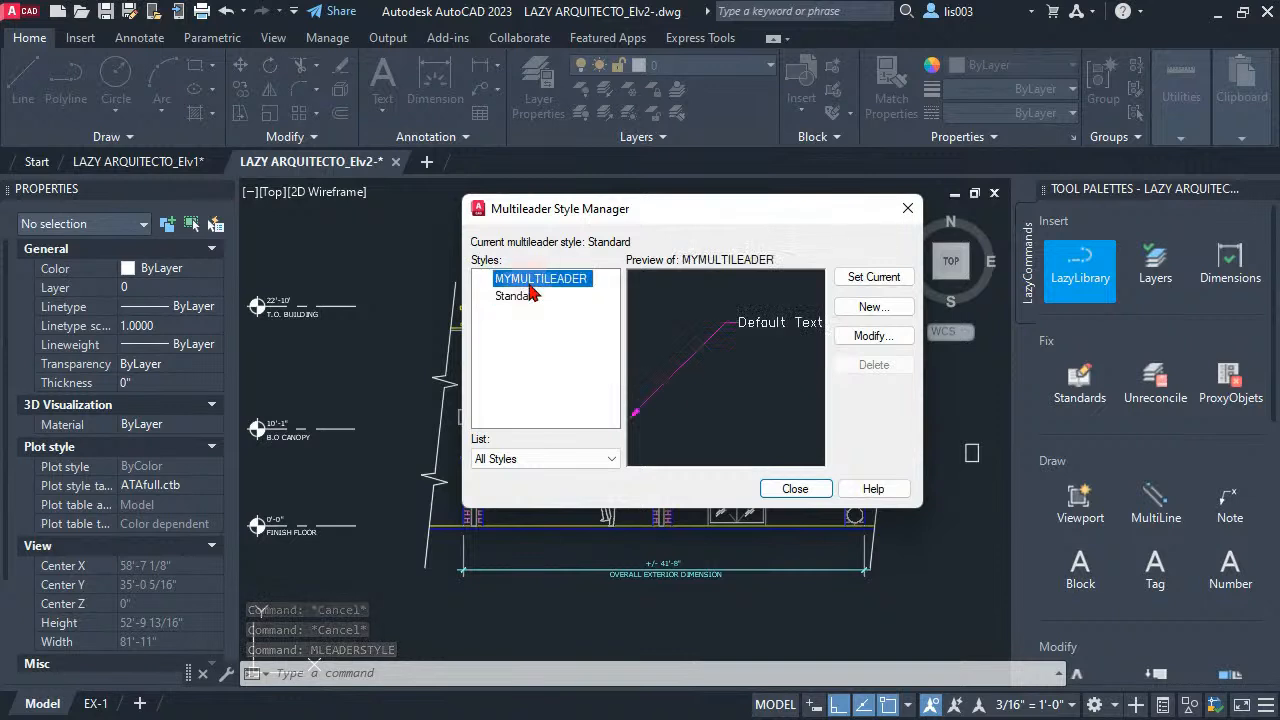
right_click(530, 288)
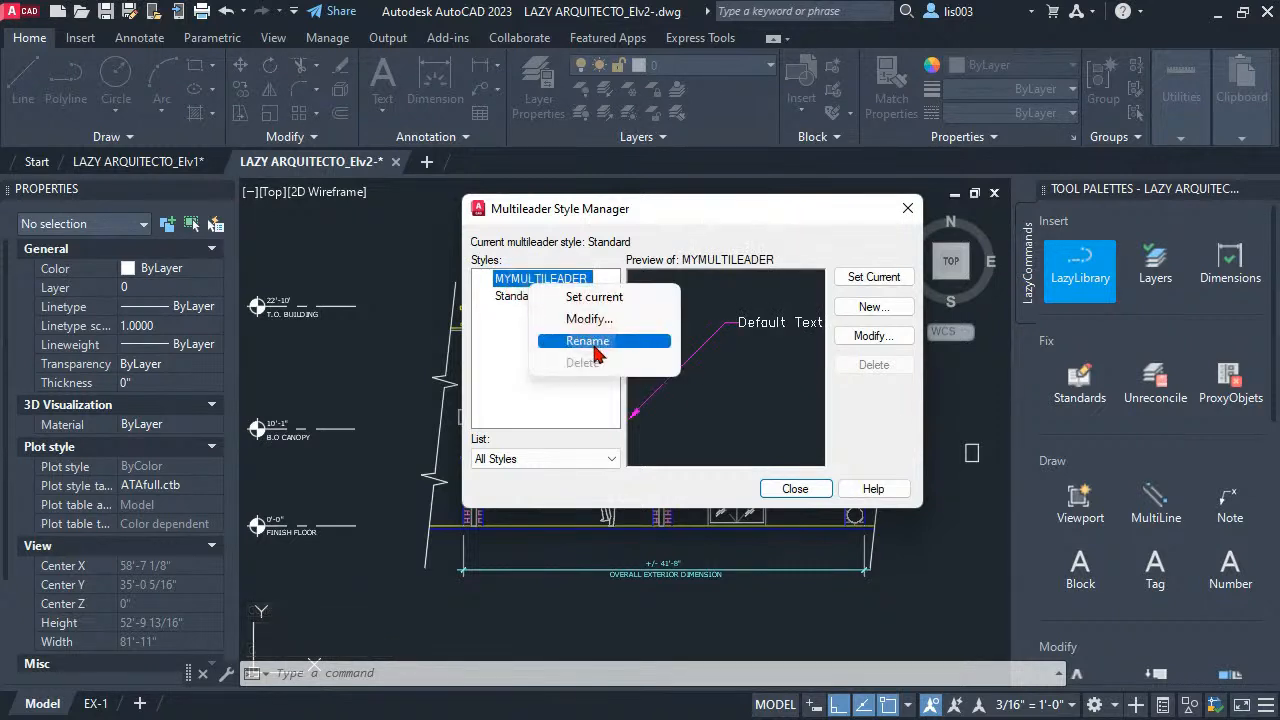
left_click(526, 298)
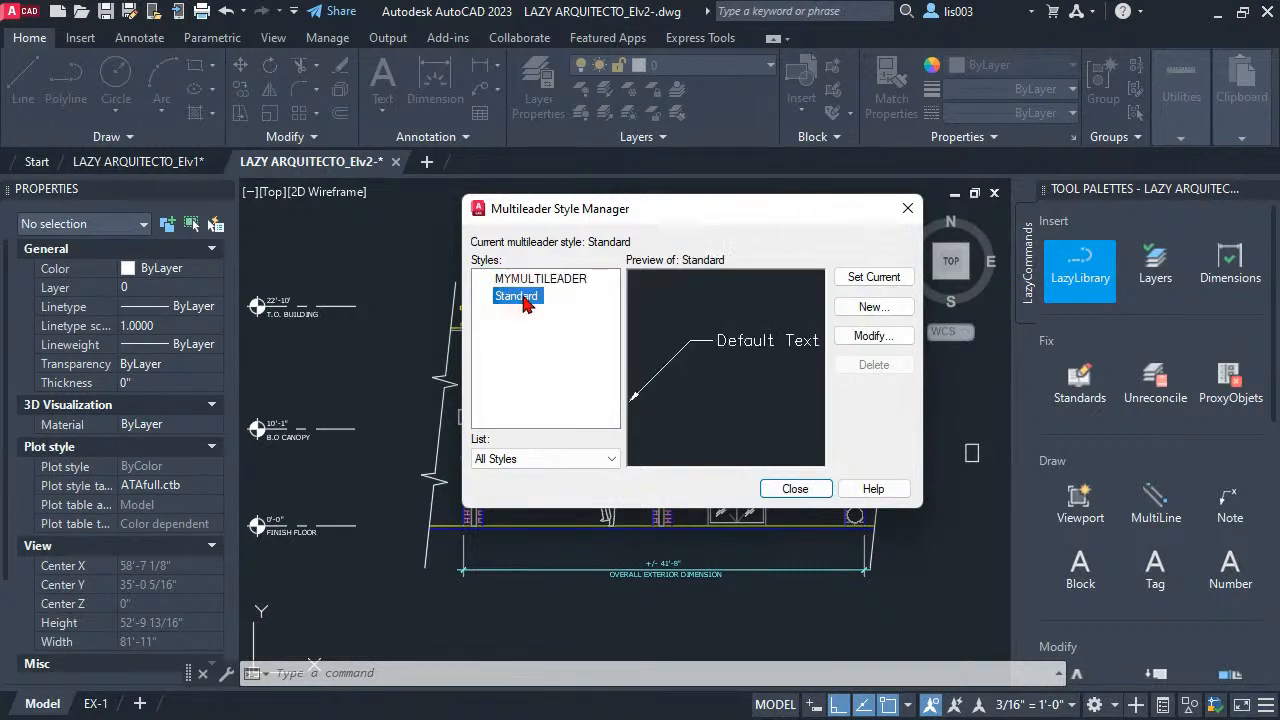
left_click(866, 277)
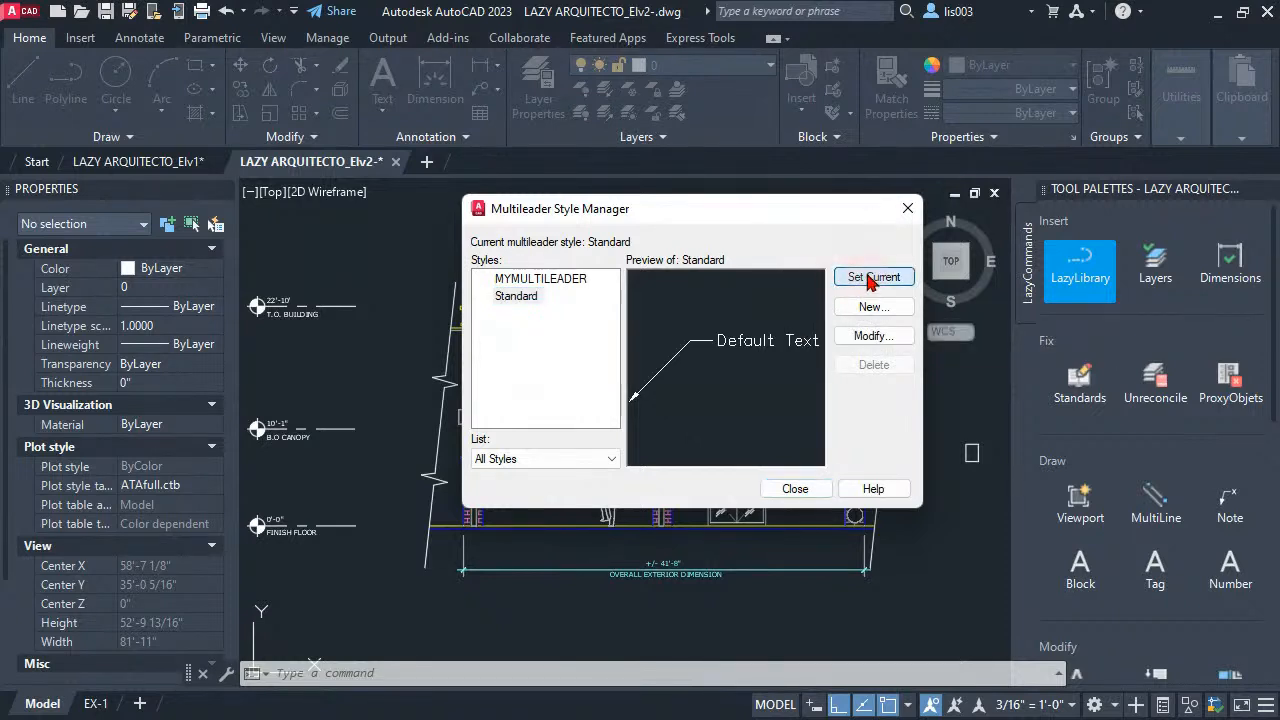
left_click(588, 285)
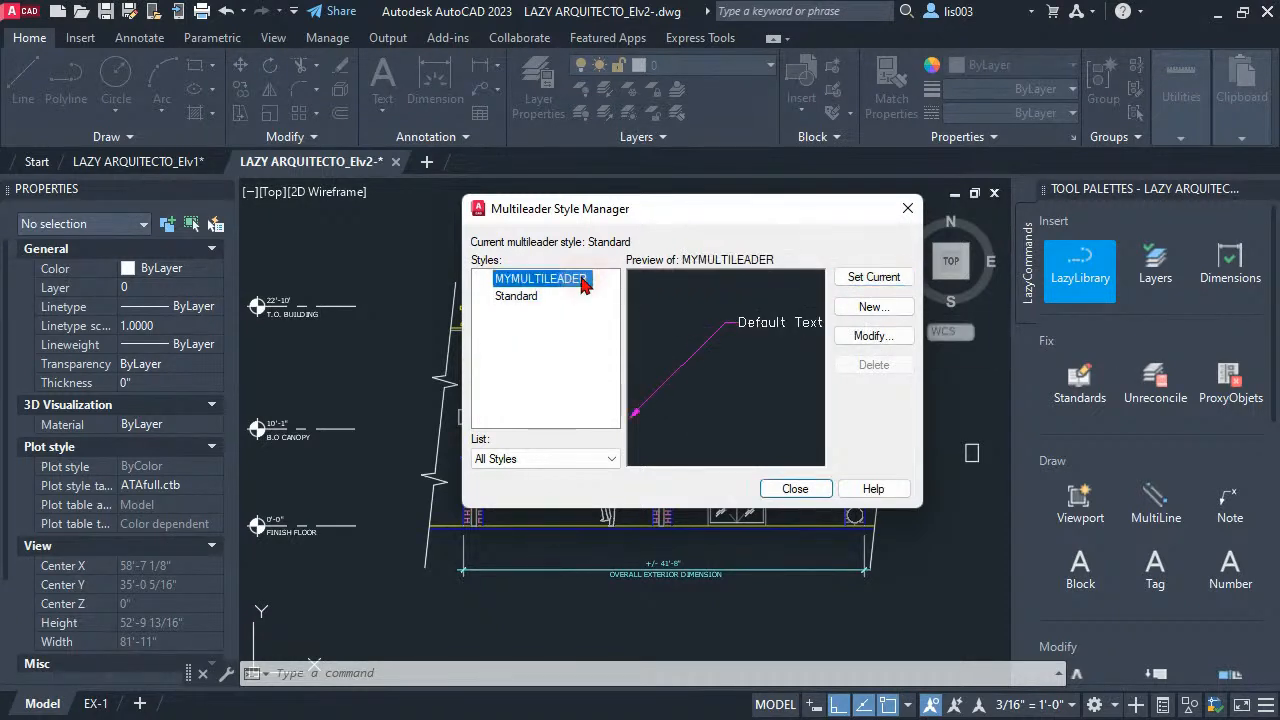
right_click(587, 285)
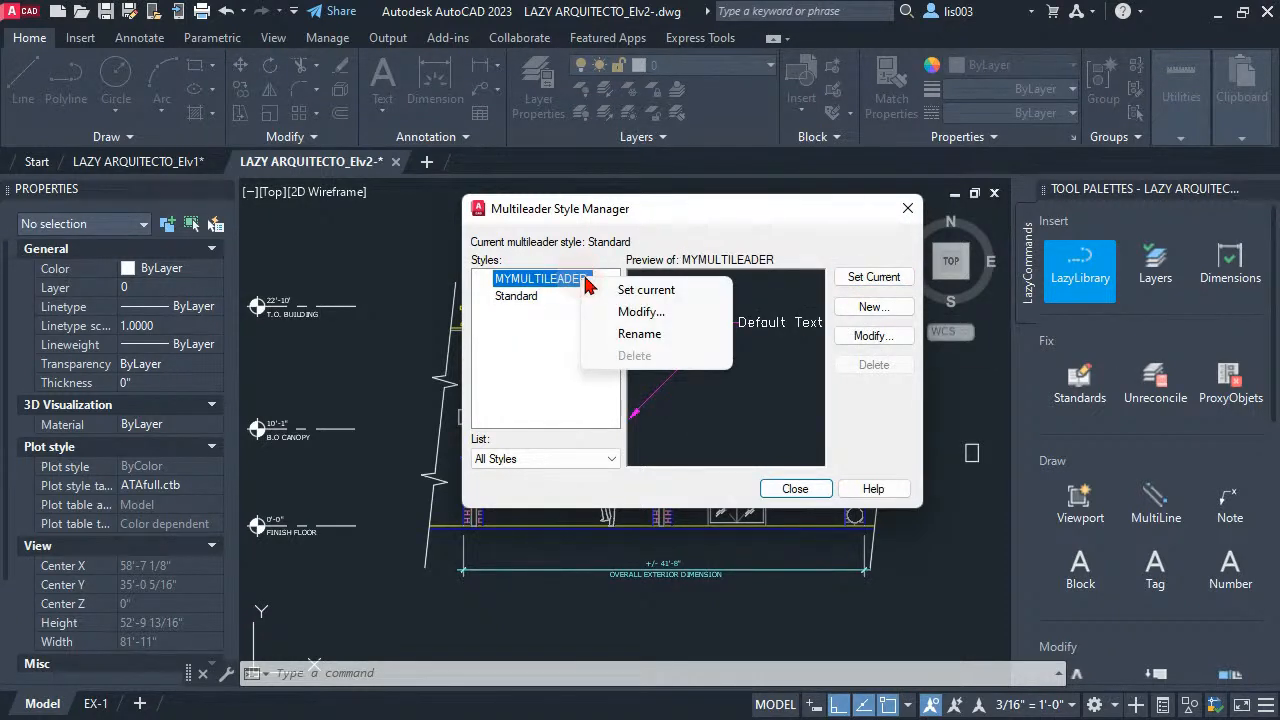
left_click(530, 299)
left_click(795, 488)
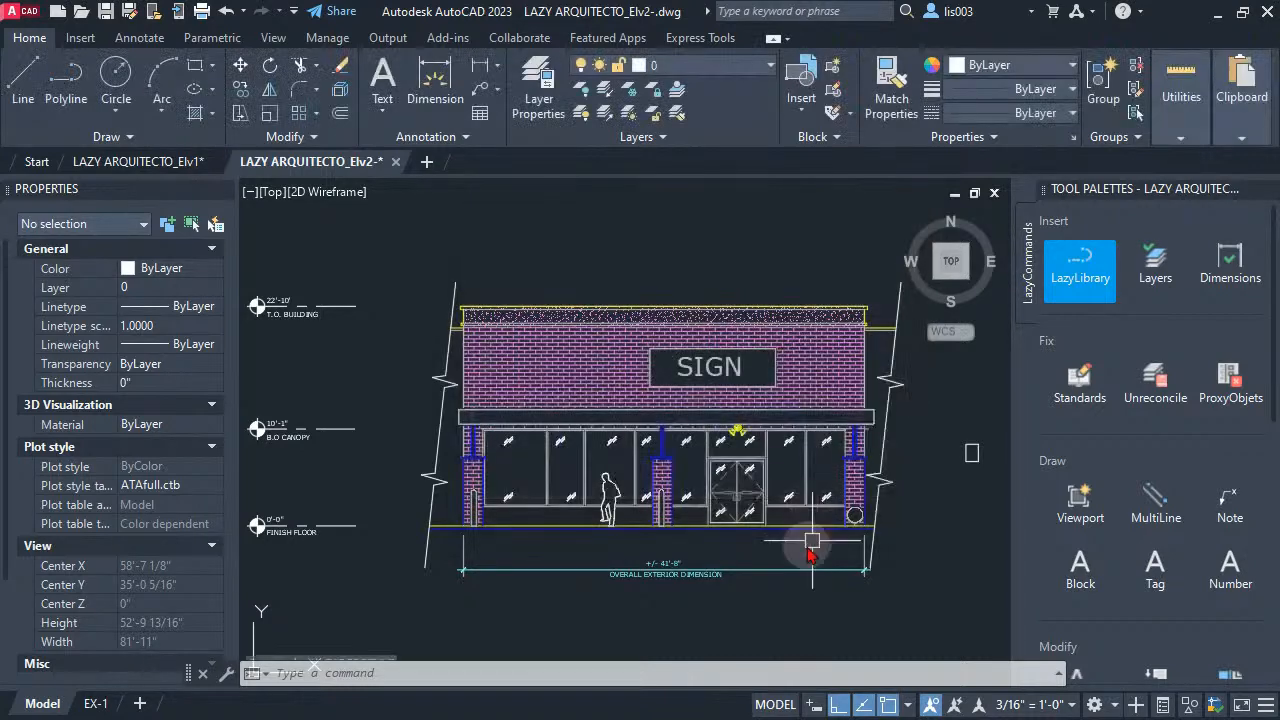
Step: Undo the recent operations back through the library's purge and insert and the earlier clipboard paste
middle_click_drag(778, 533, 755, 493)
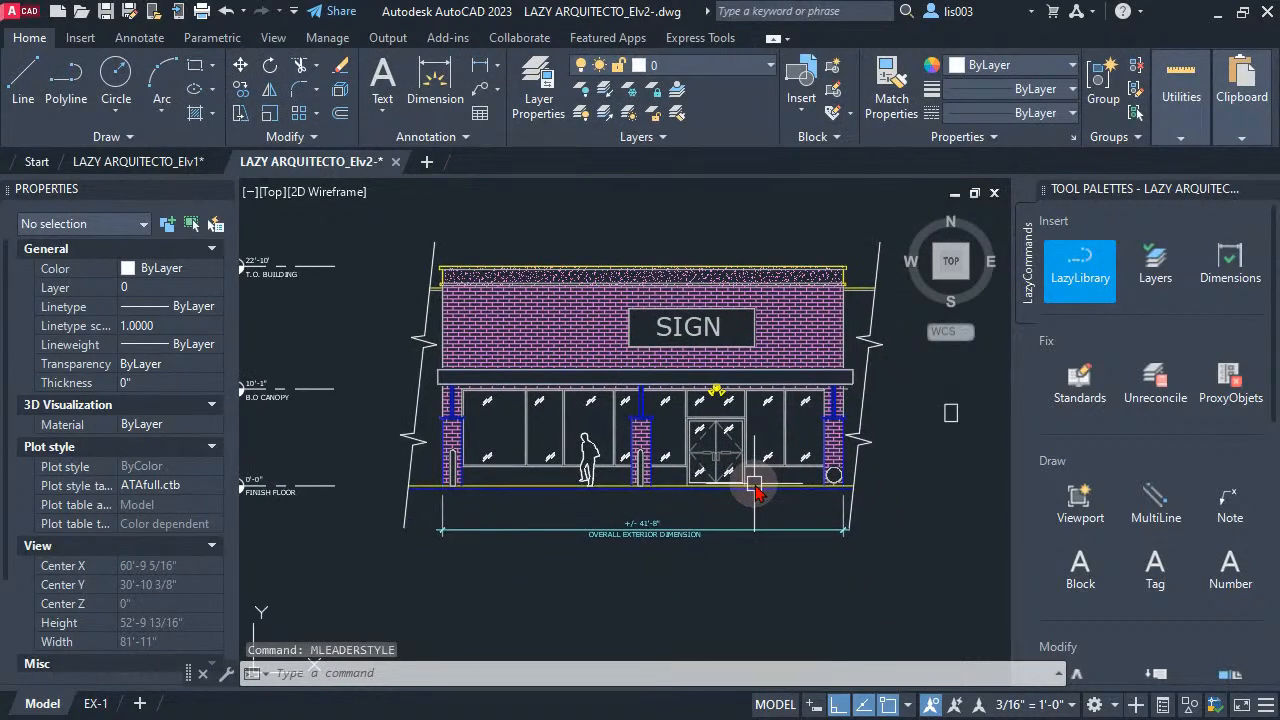
key("ctrl+z")
key("ctrl+z")
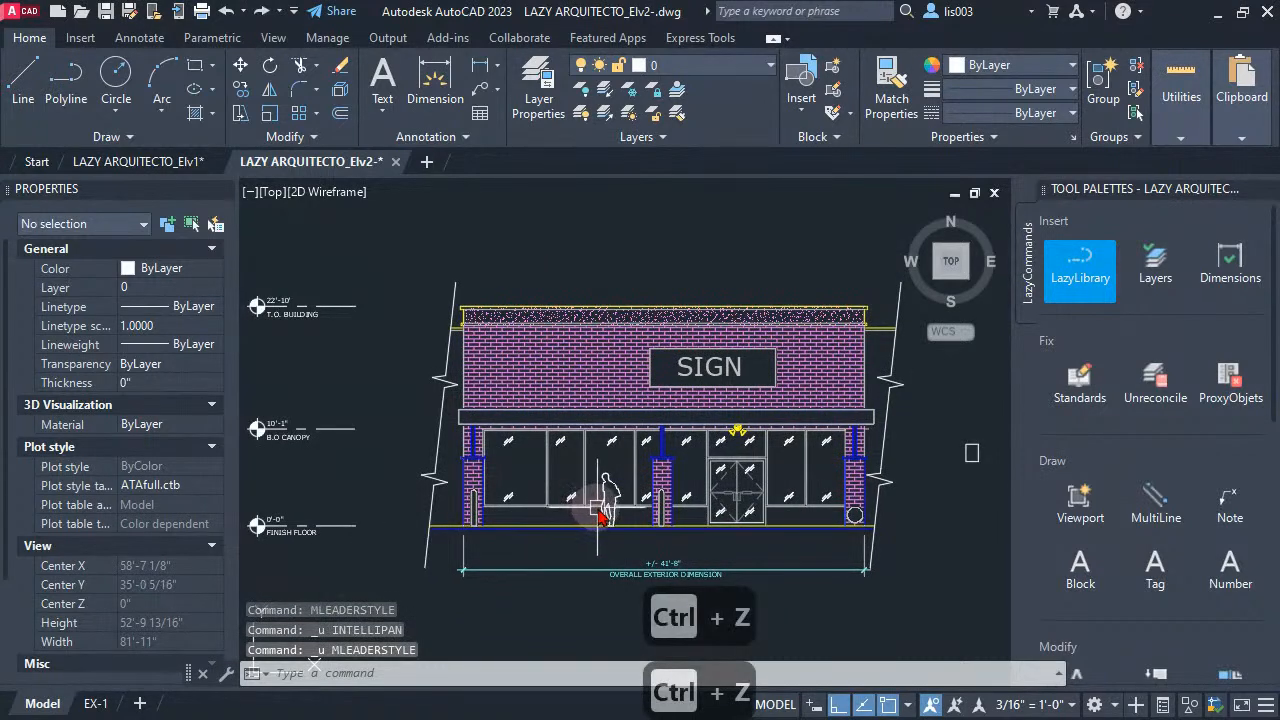
key("ctrl+z")
key("ctrl+z")
key("ctrl+z")
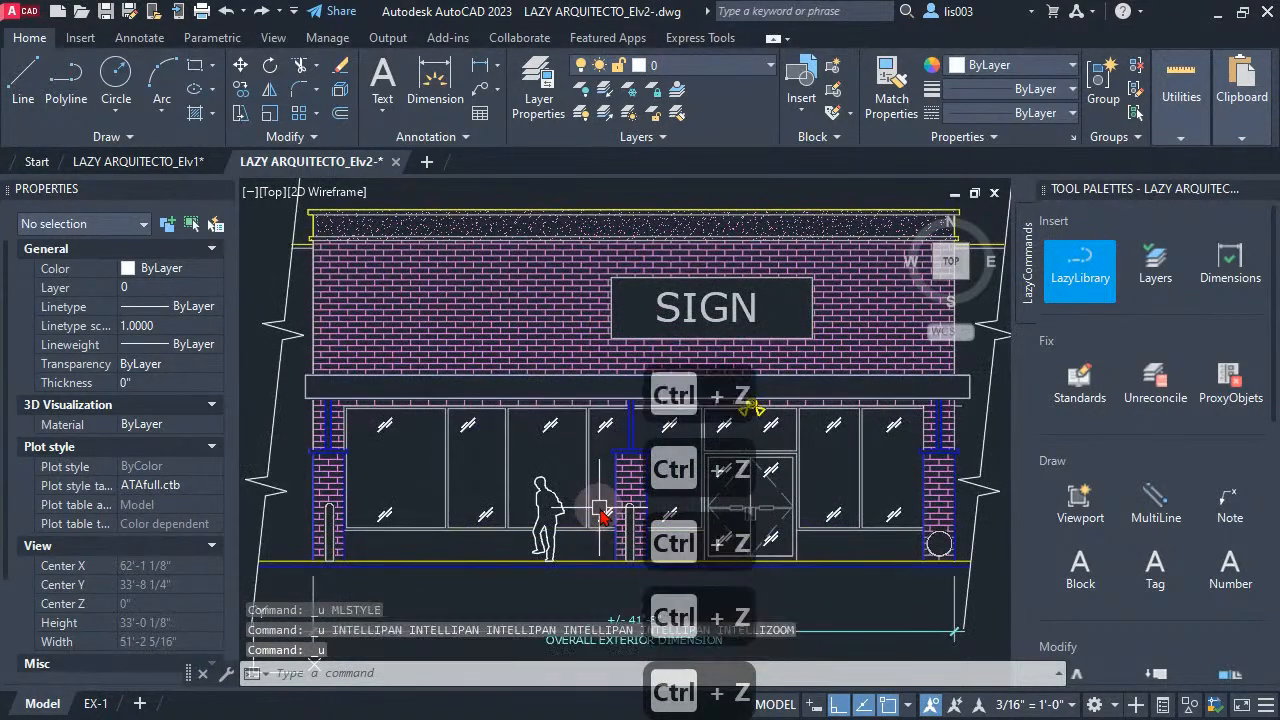
key("ctrl+z")
key("ctrl+z")
key("ctrl+z")
key("ctrl+z")
key("ctrl+z")
key("ctrl+z")
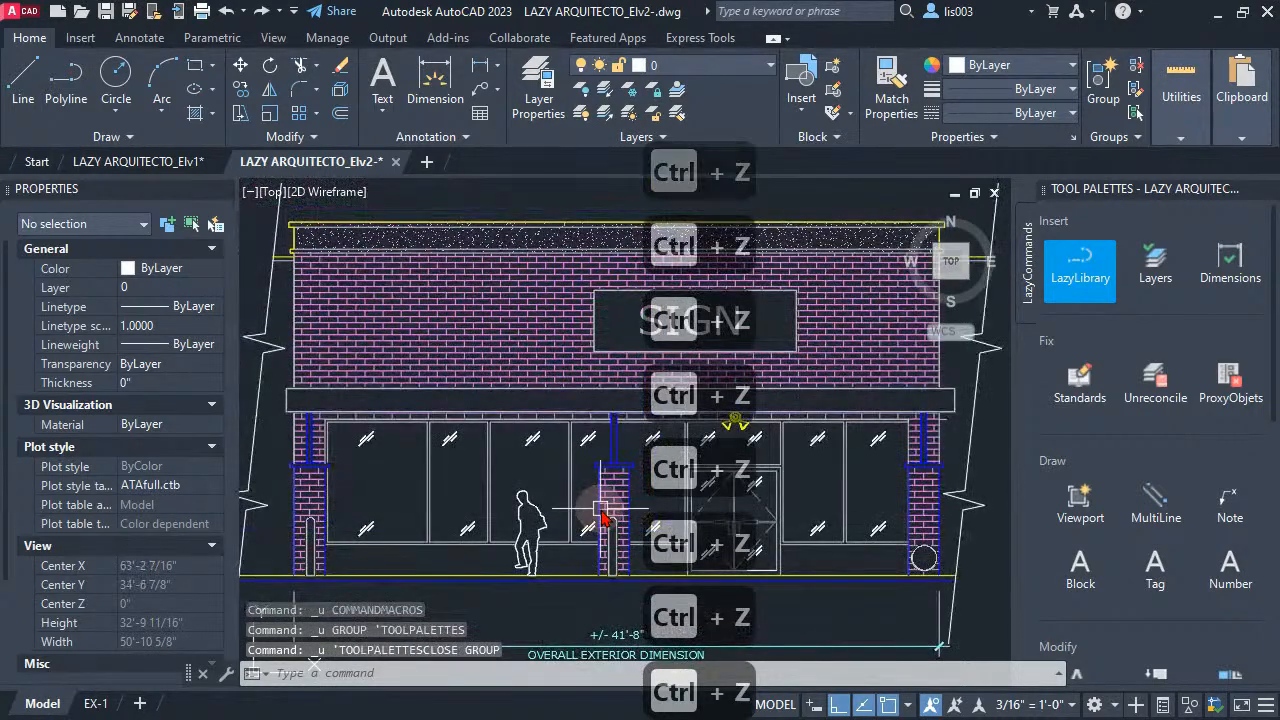
key("ctrl+z")
key("ctrl+z")
key("ctrl+z")
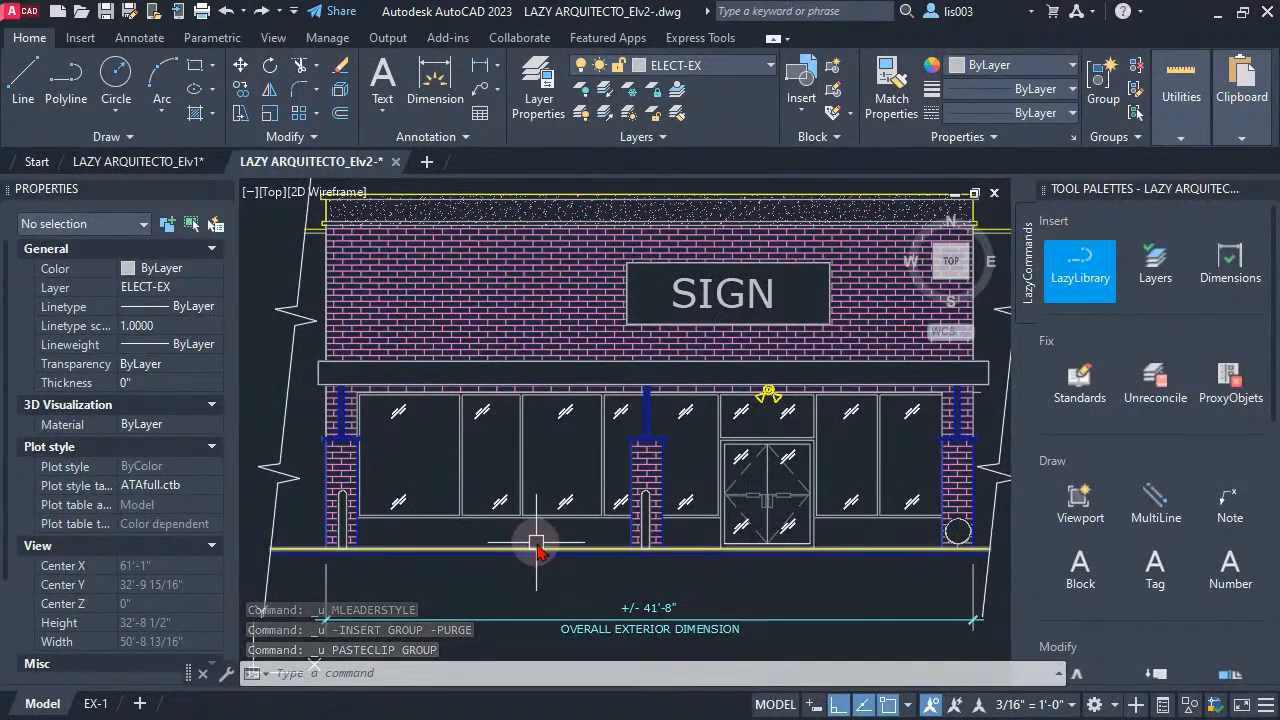
Step: Check which multiline styles the drawing contains after the undo, and close the dialog
type("ml")
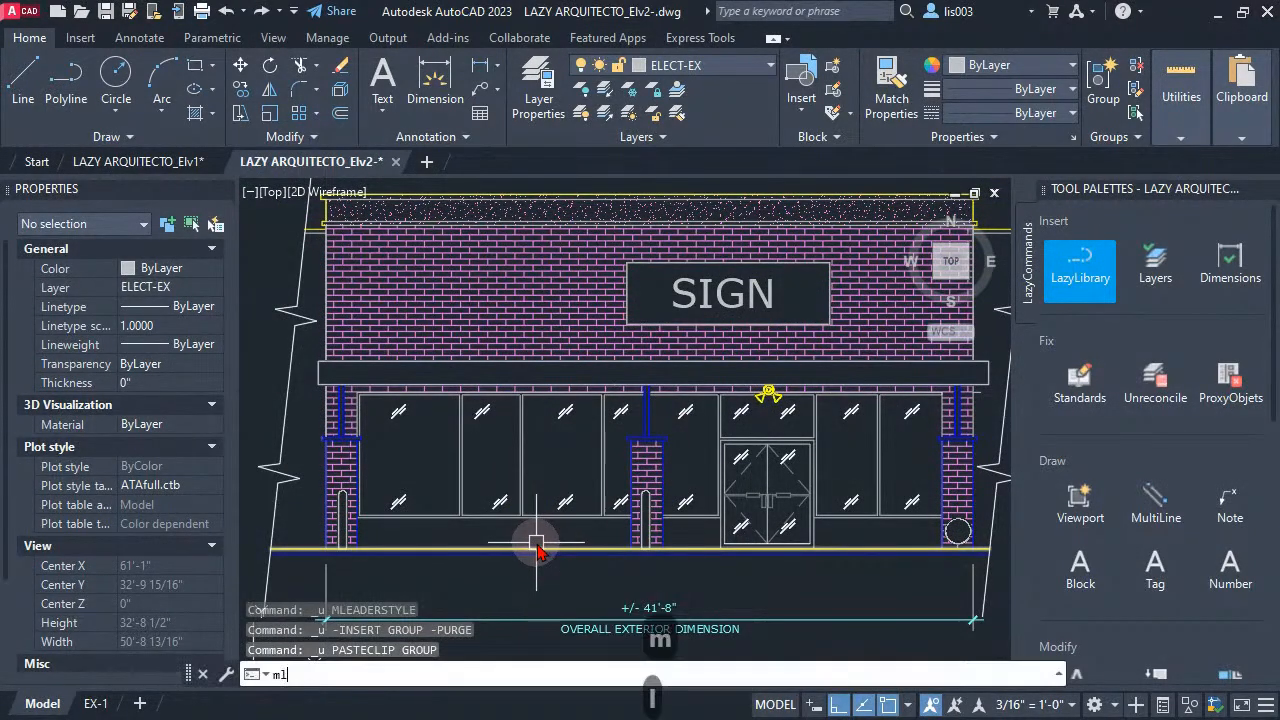
type("s")
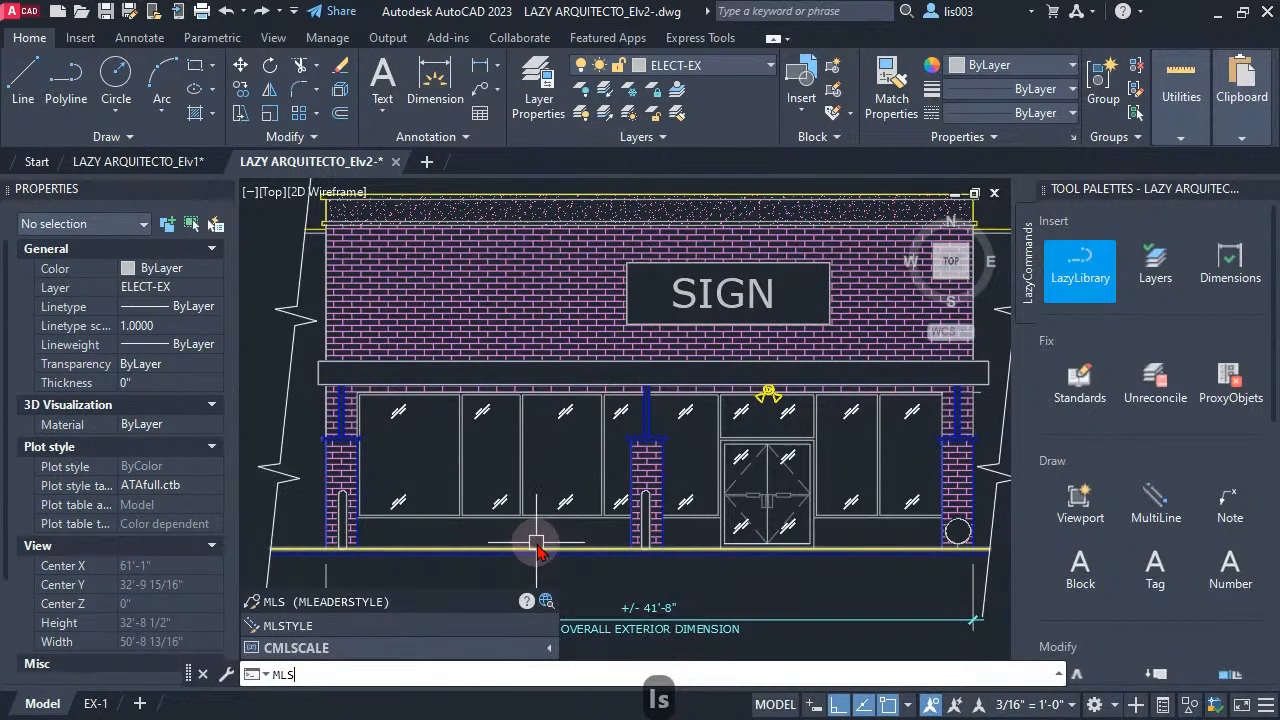
left_click(314, 625)
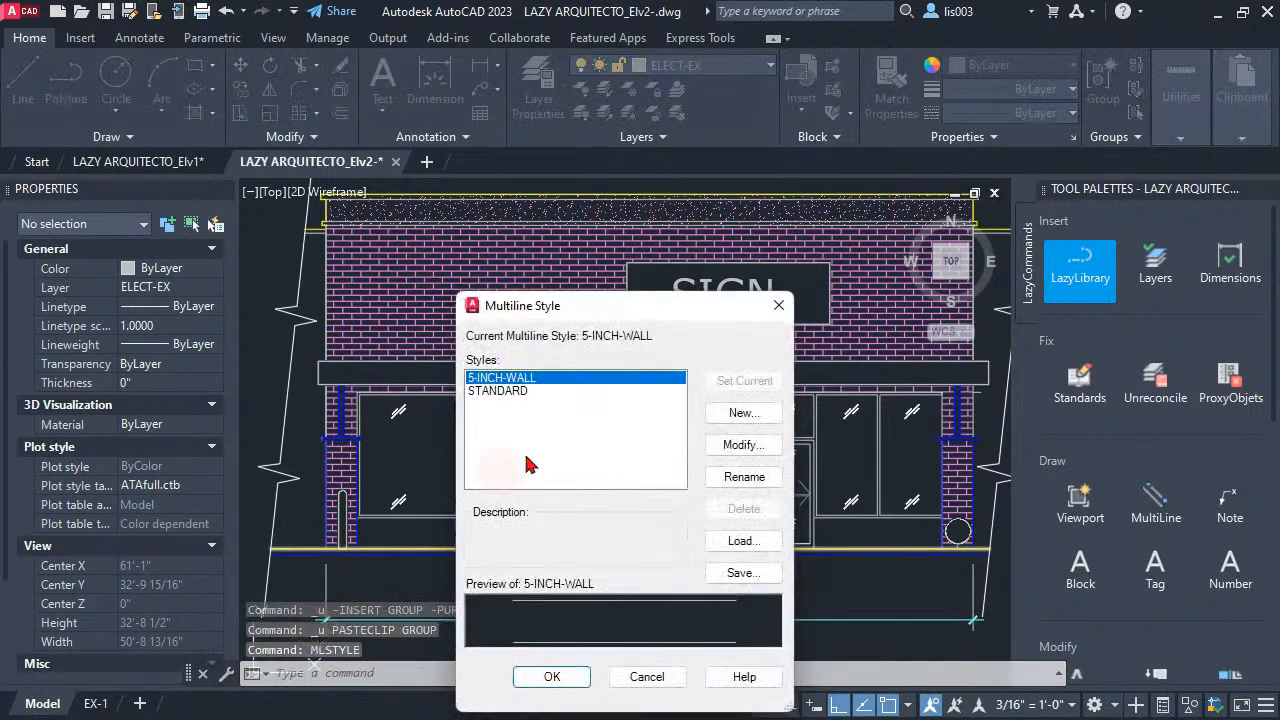
left_click(788, 298)
Step: Check which multileader styles the drawing contains with MLEADERSTYLE, and close the style manager
type("ml")
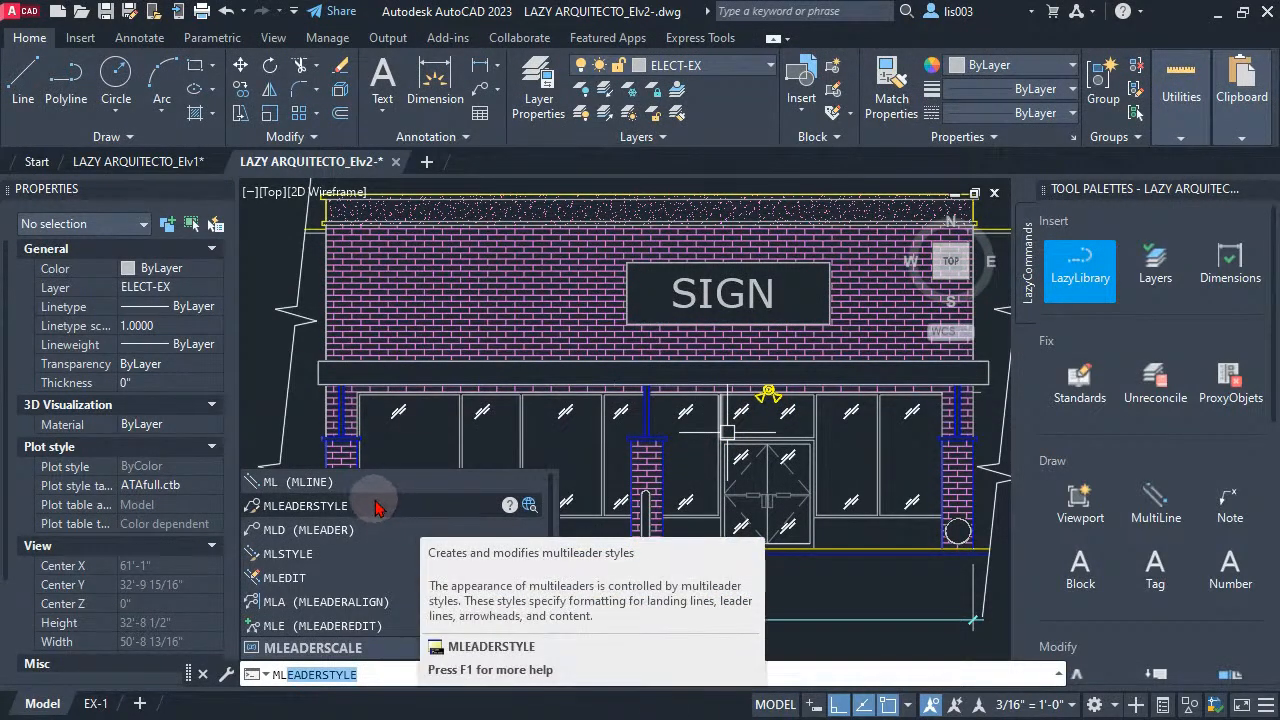
left_click(378, 506)
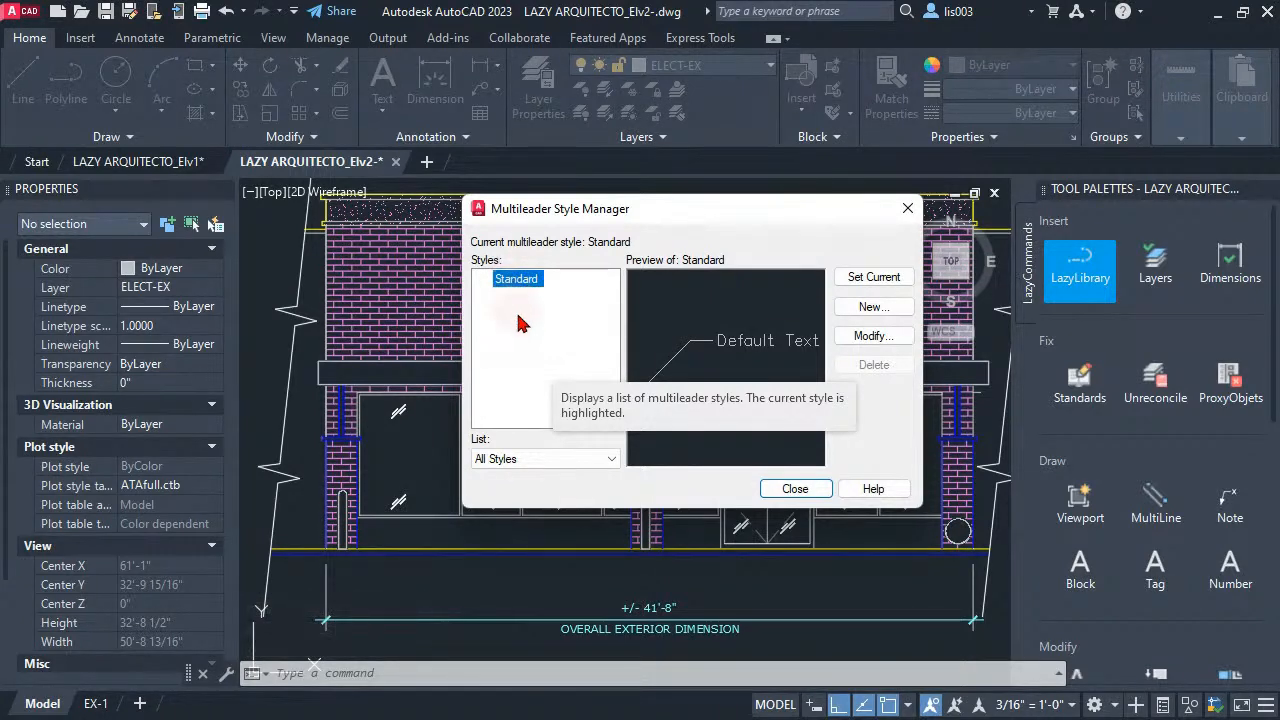
left_click(792, 489)
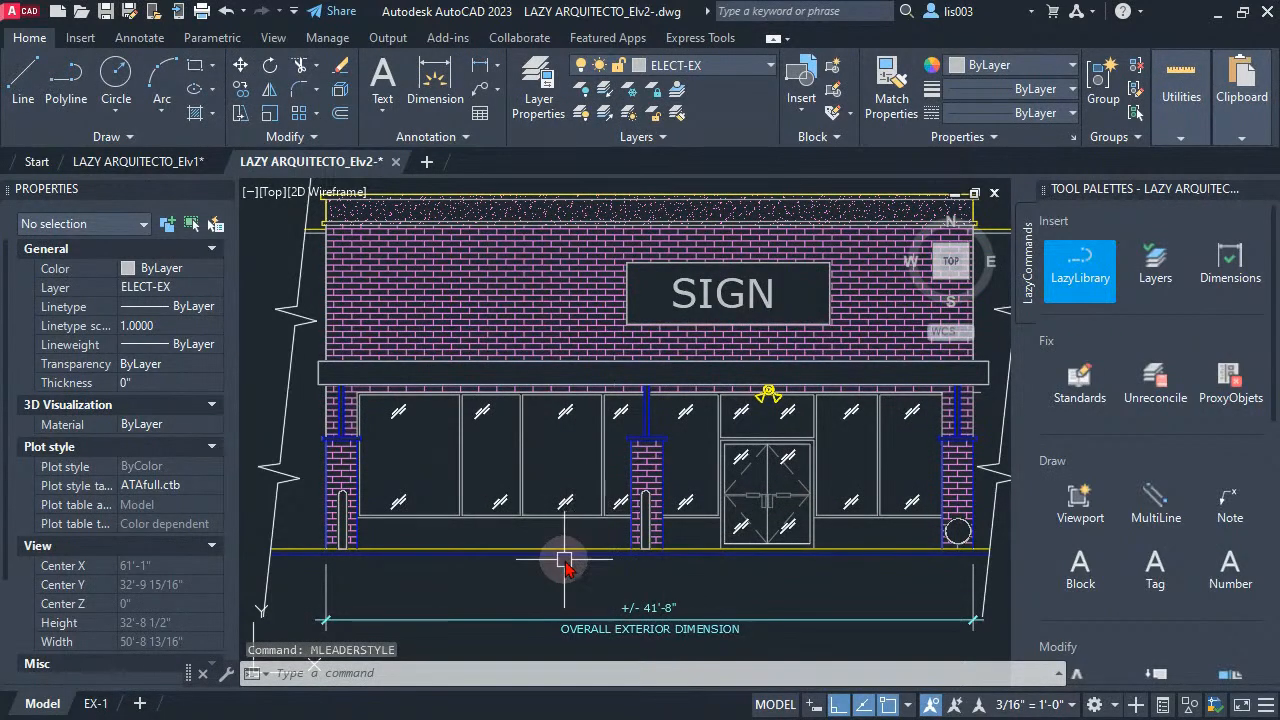
Step: Preview the ARCH-96 and ARCH-64 dimension styles in the Dimension Style Manager and close it
type("dims")
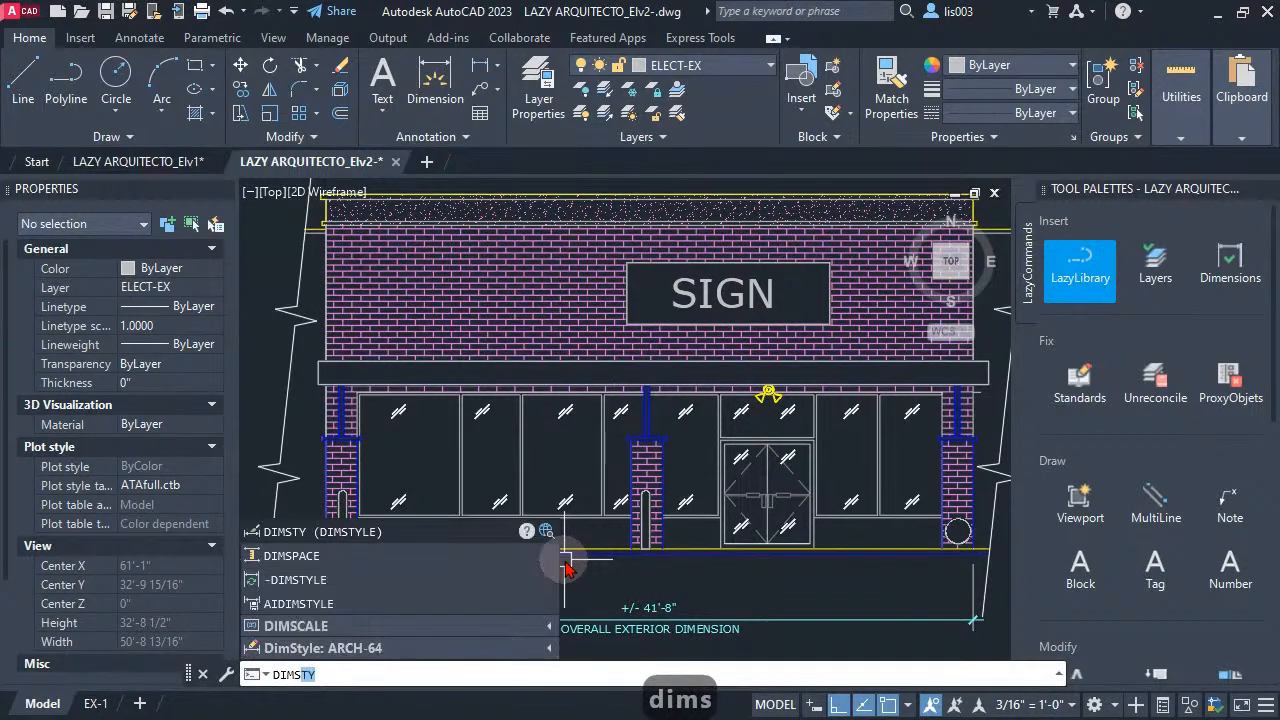
key("Return")
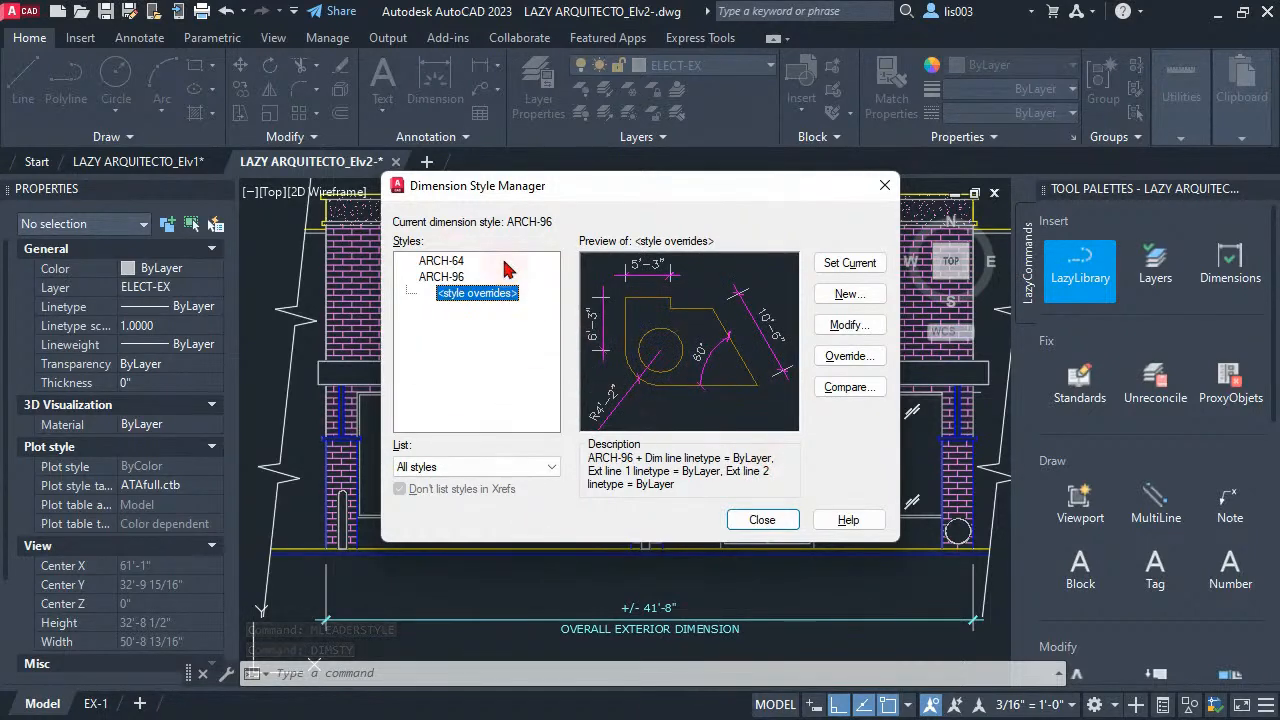
left_click(441, 277)
left_click(442, 264)
left_click(443, 278)
left_click(441, 261)
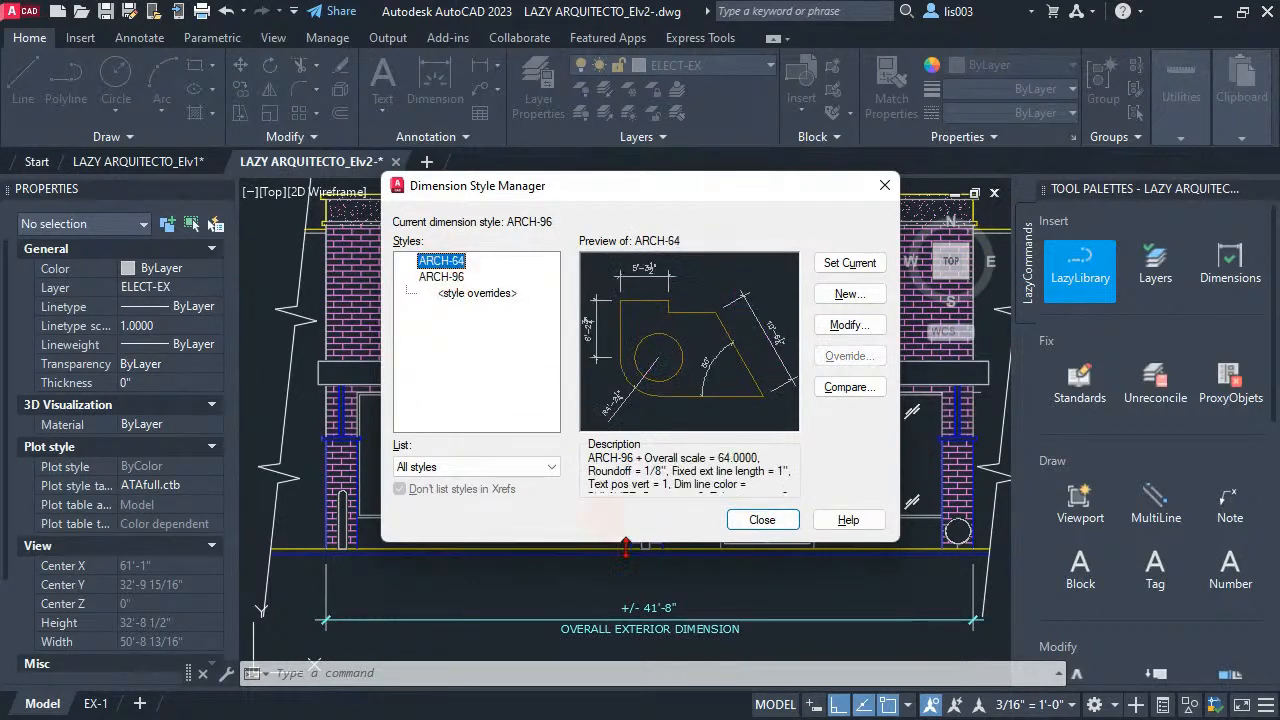
left_click(761, 522)
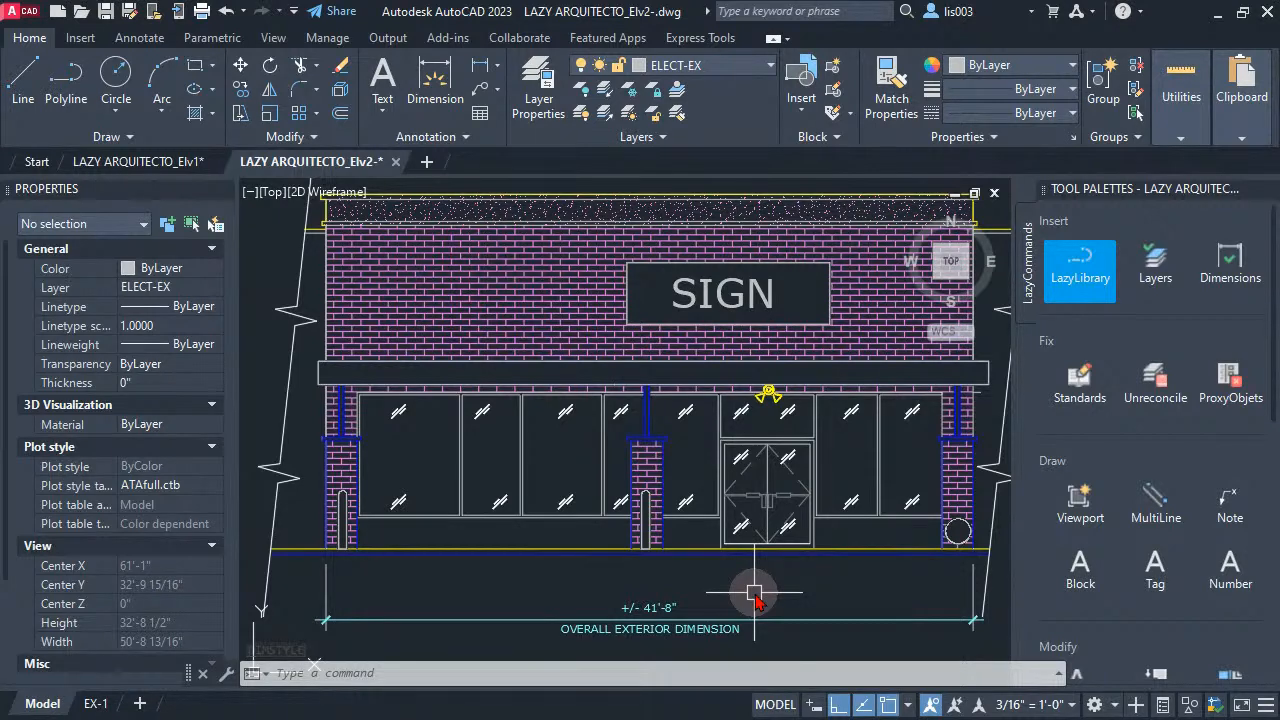
Step: Run the LazyLibrary tool to add the stored library to this drawing, and dismiss its message
middle_click_drag(754, 592, 742, 582)
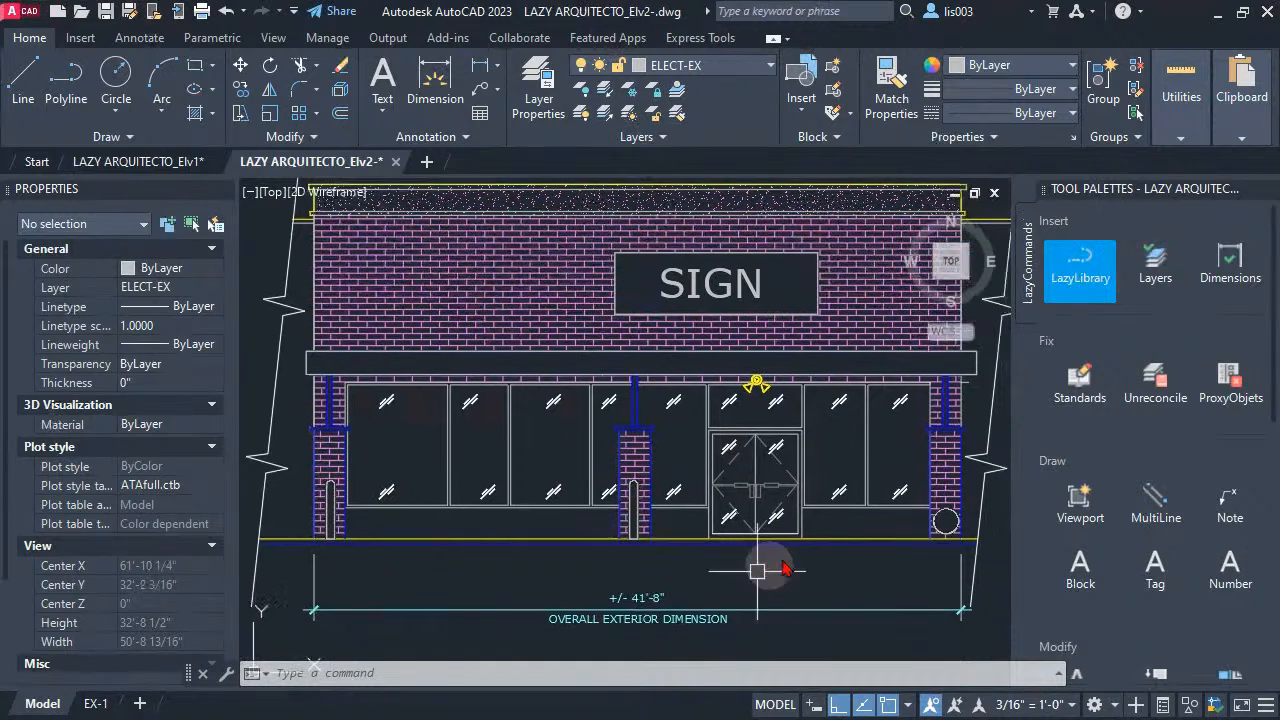
left_click(1085, 268)
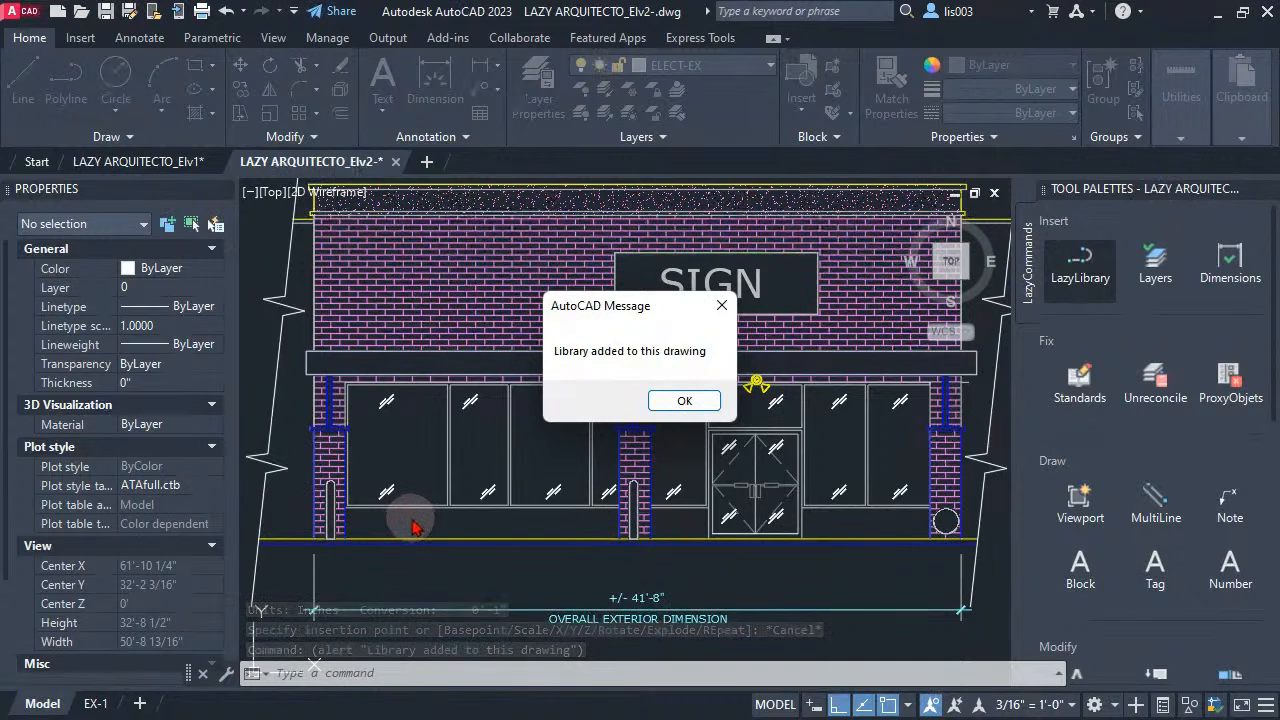
key("Return")
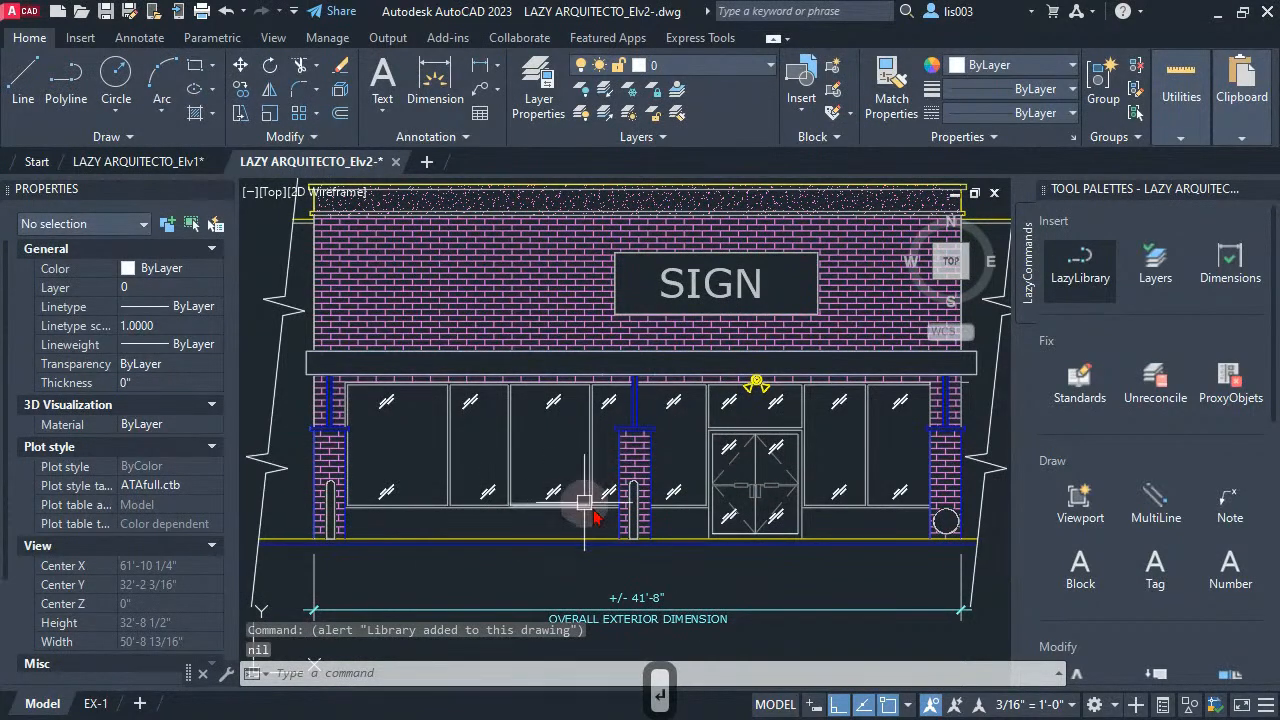
Step: Check the drawing's multileader styles with MLEADERSTYLE, preview MYMULTILEADER, and close the style manager
type("nl")
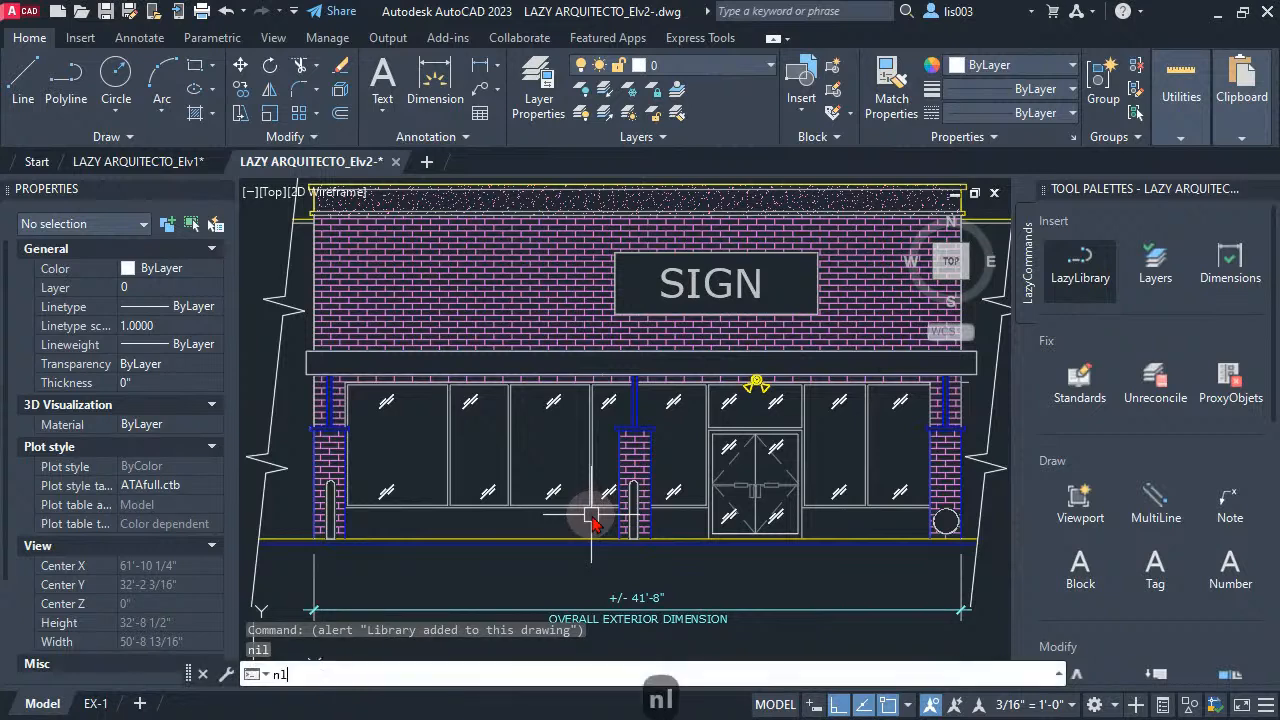
key("Escape")
type("m")
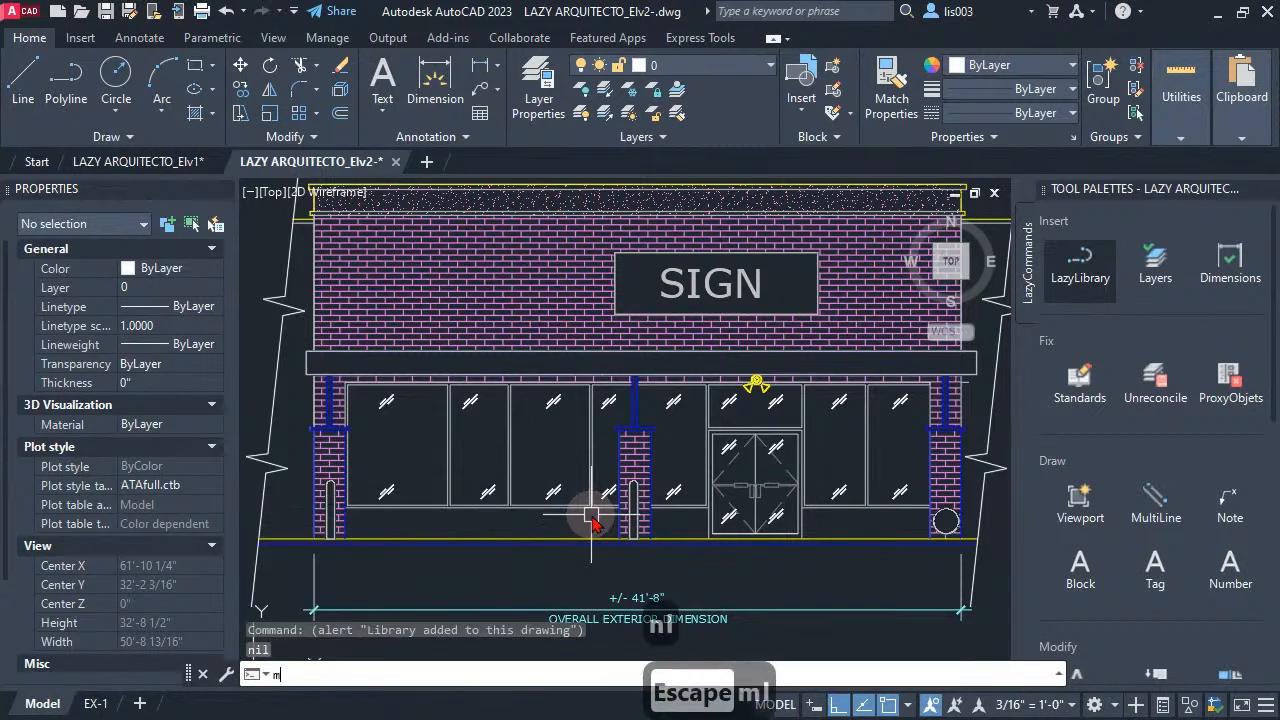
type("l")
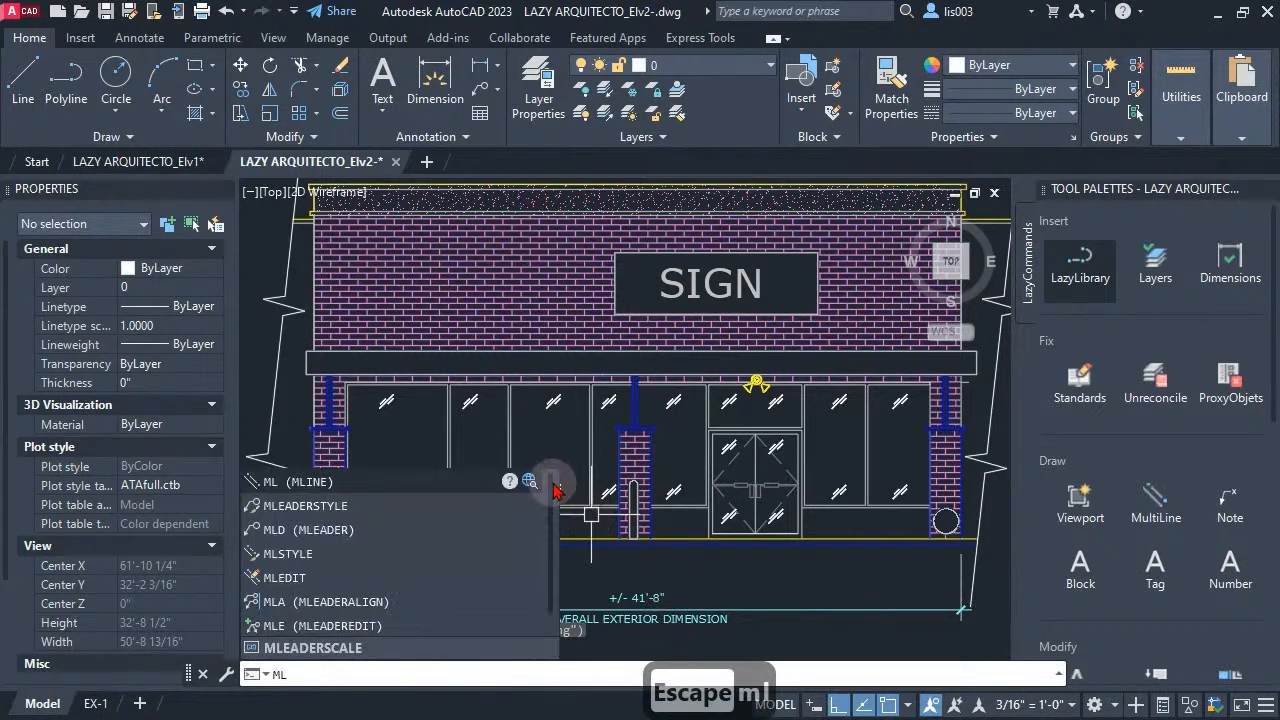
left_click(320, 506)
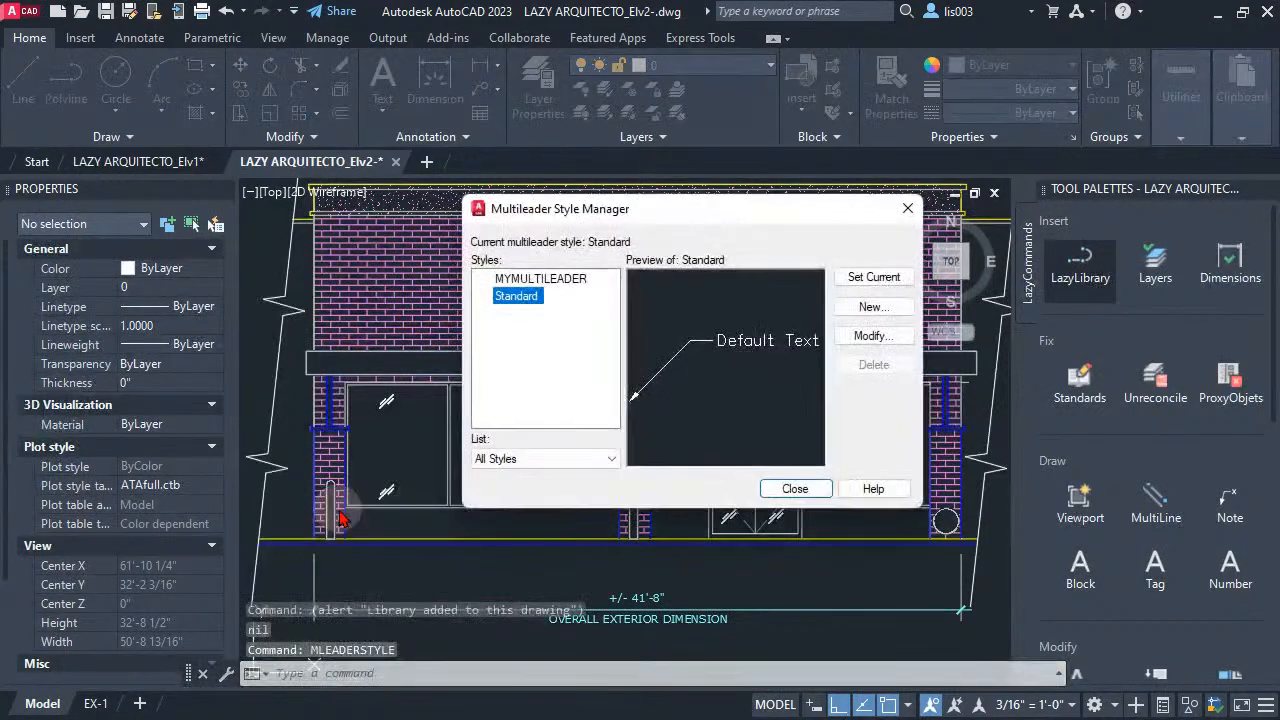
left_click(560, 280)
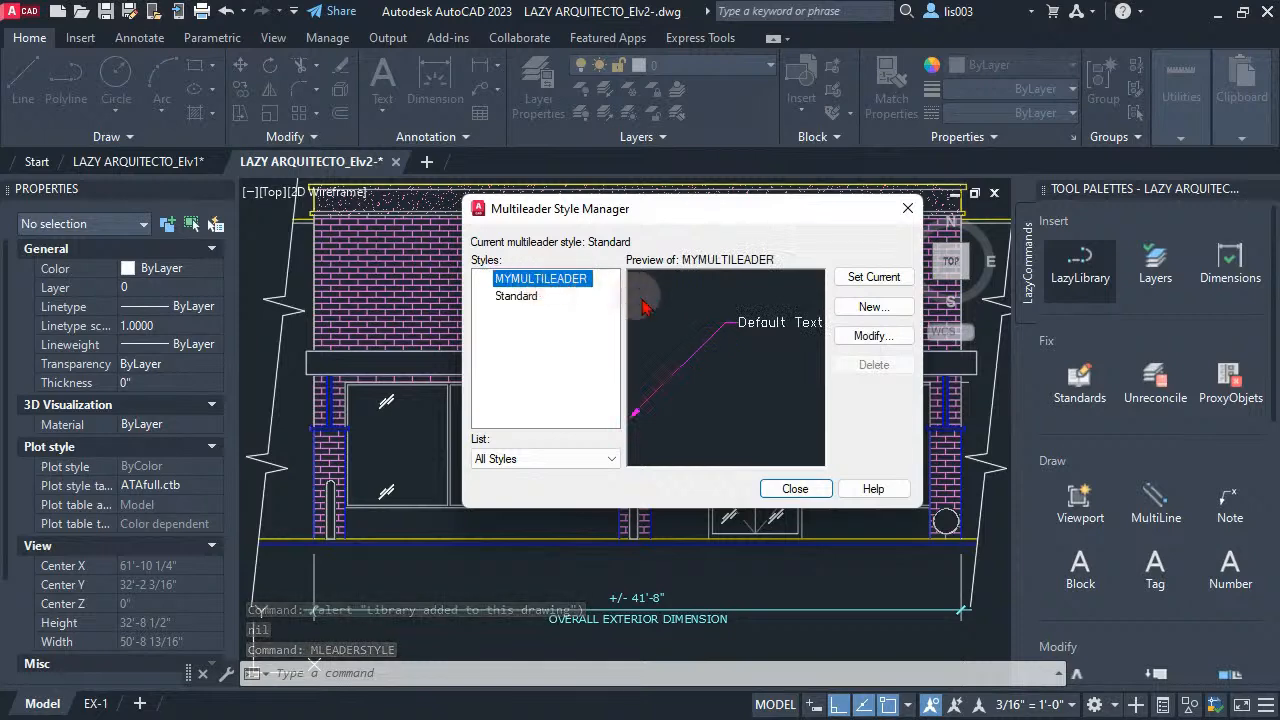
left_click(812, 490)
Step: Check the drawing's dimension styles with DIMSTYLE, preview MYDIMSTYLE, and close the style manager
type("dim")
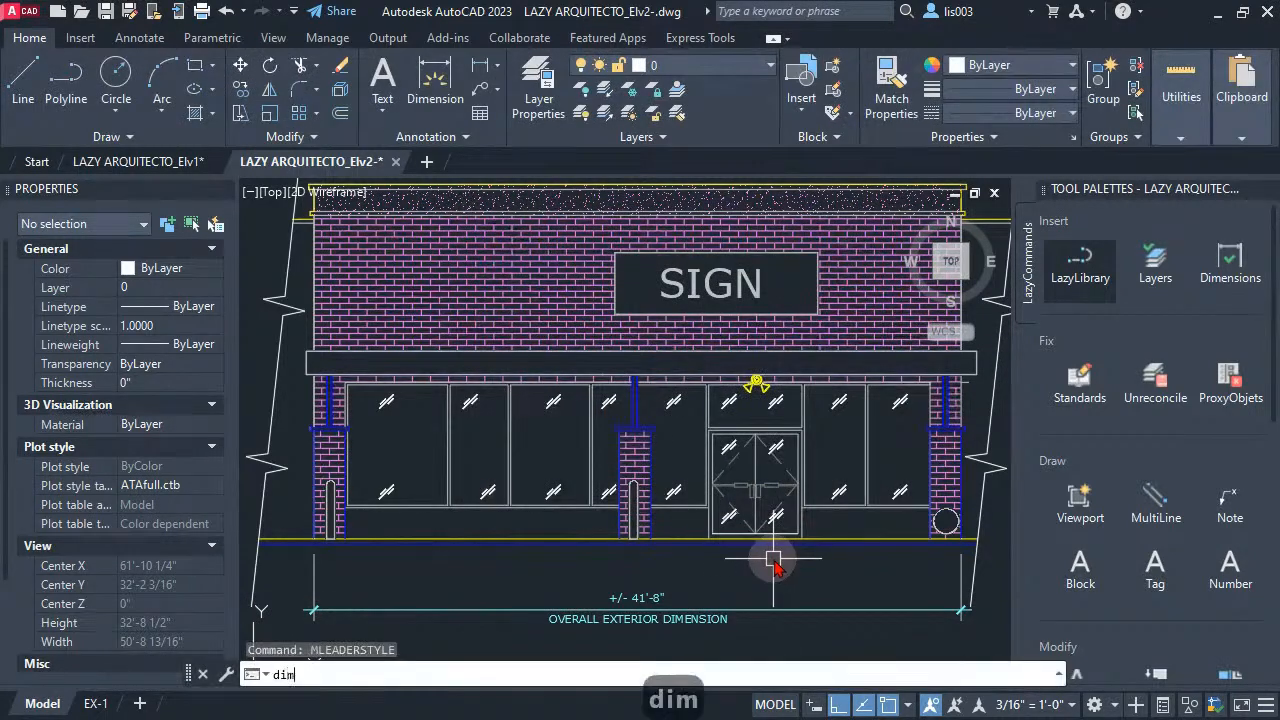
type("st")
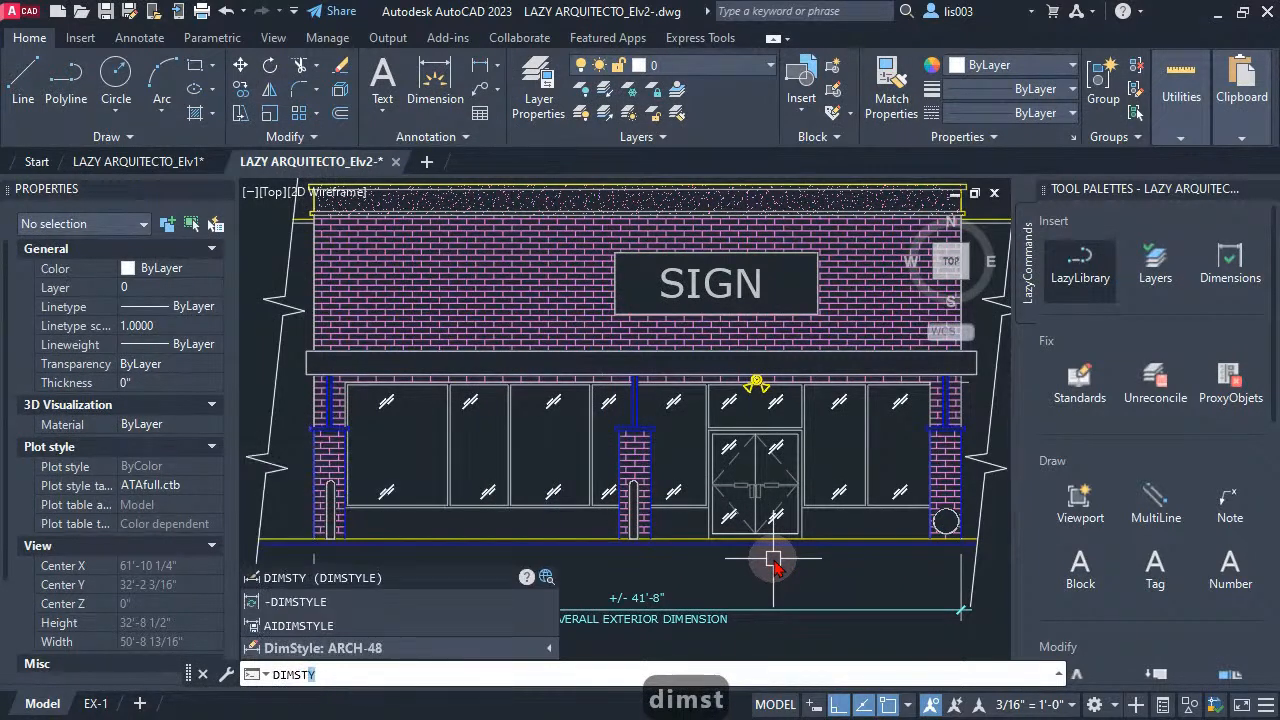
key("Return")
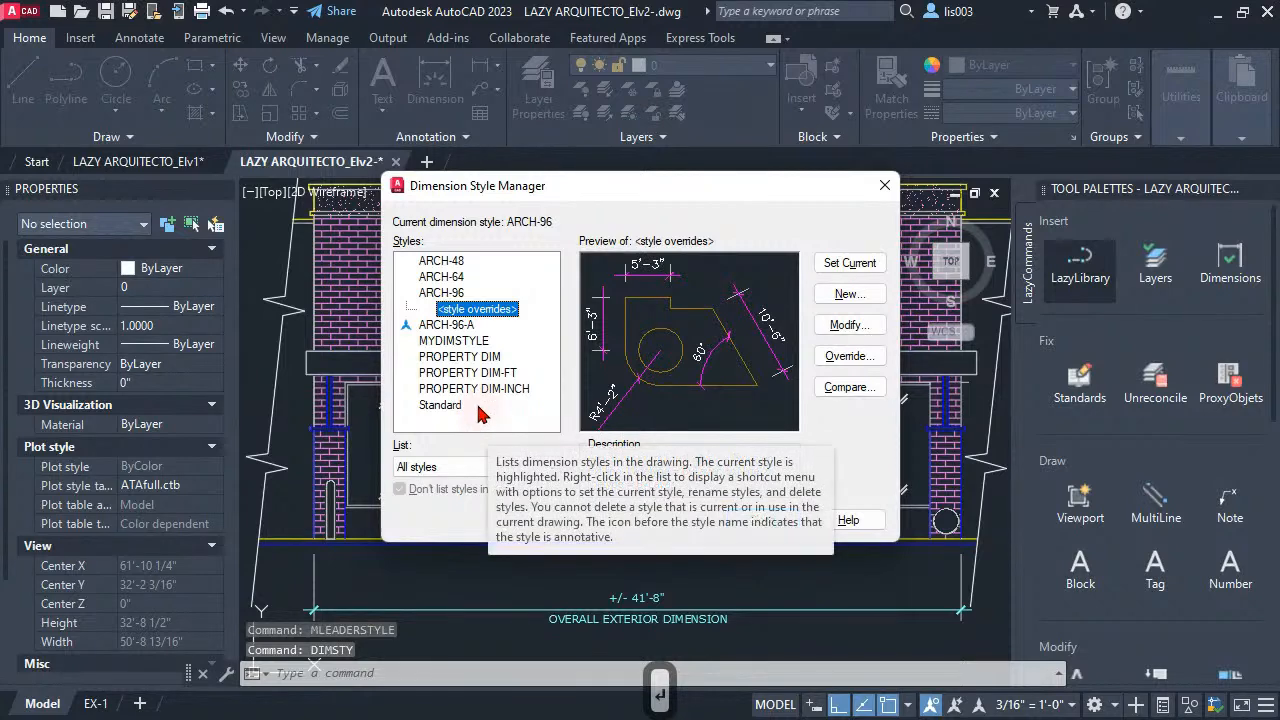
left_click(445, 346)
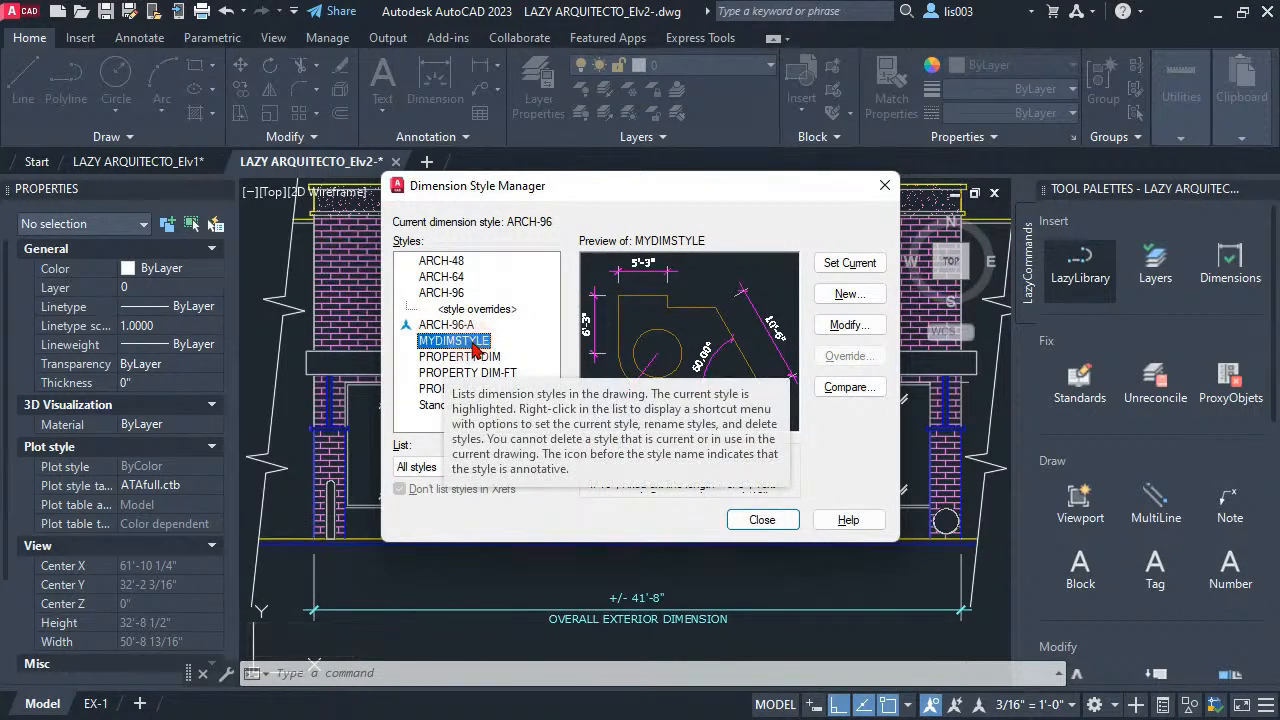
left_click(740, 520)
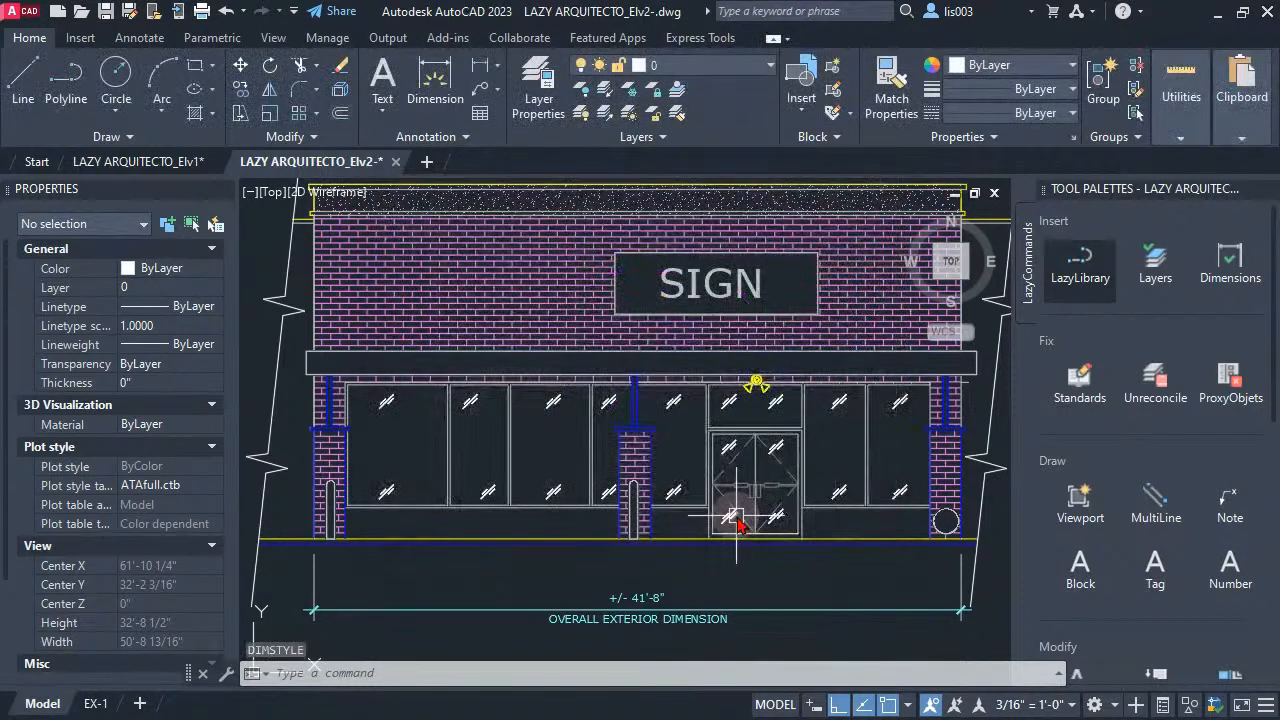
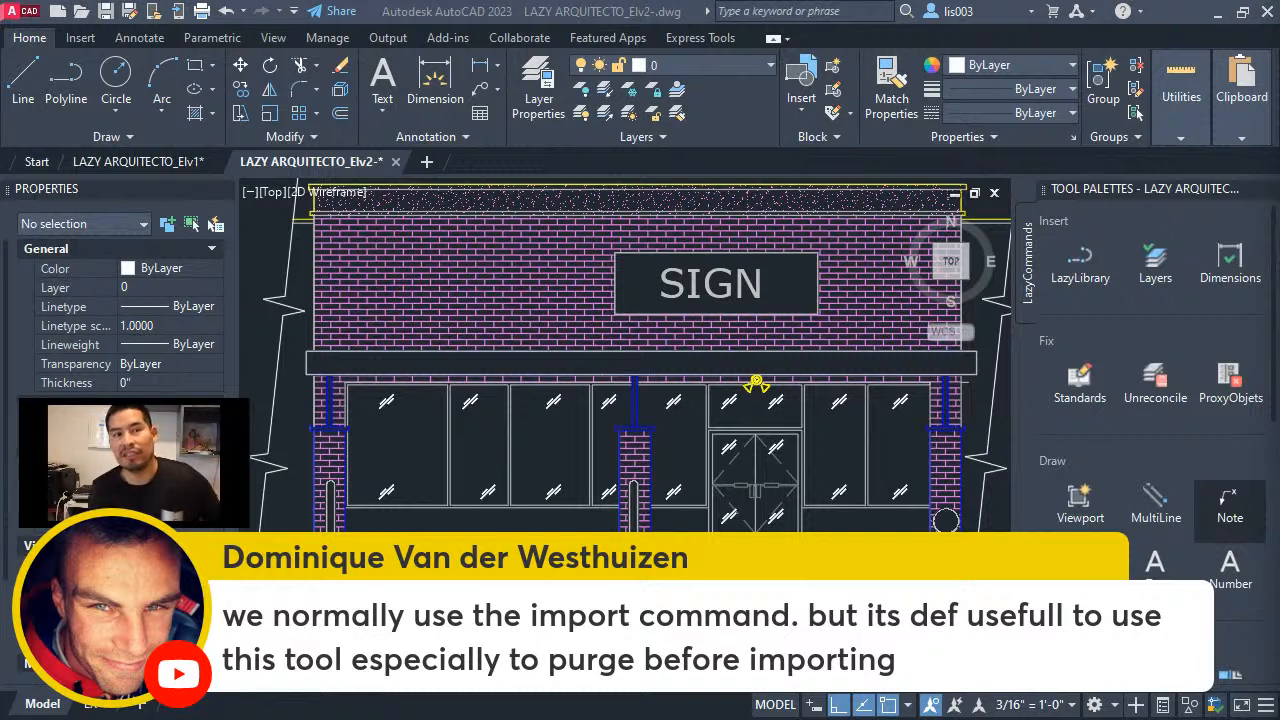
left_click(1085, 282)
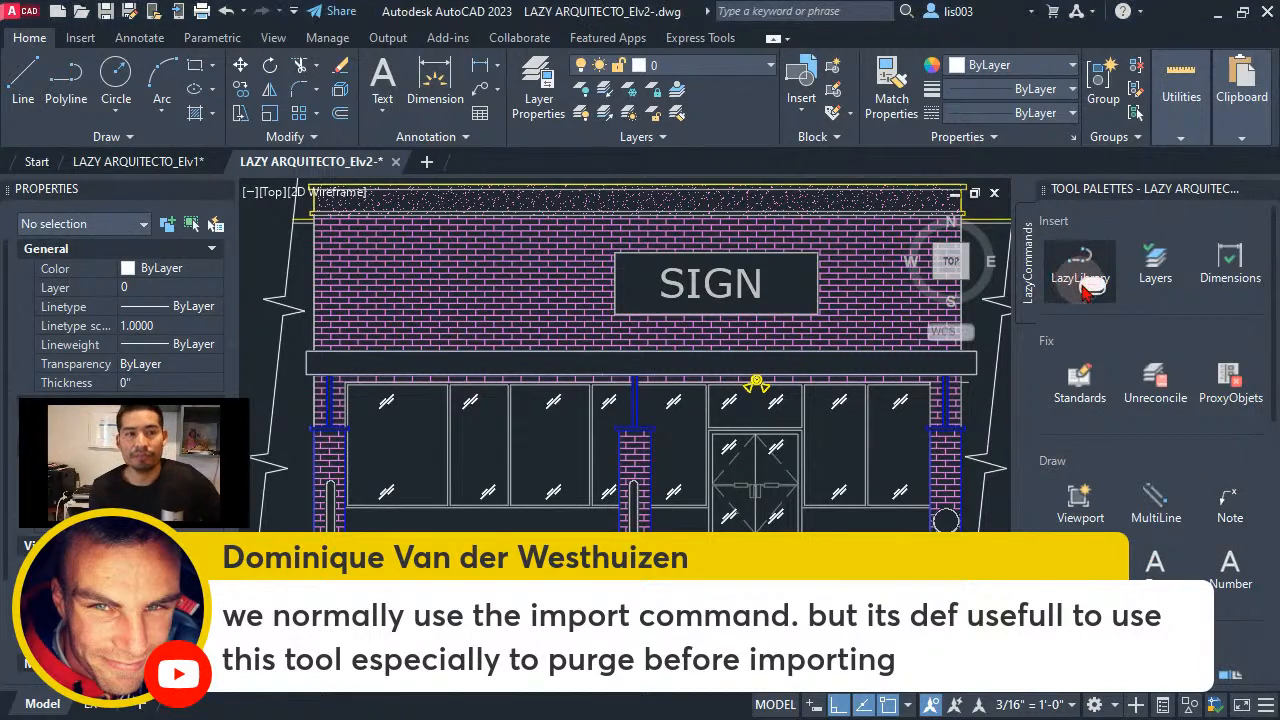